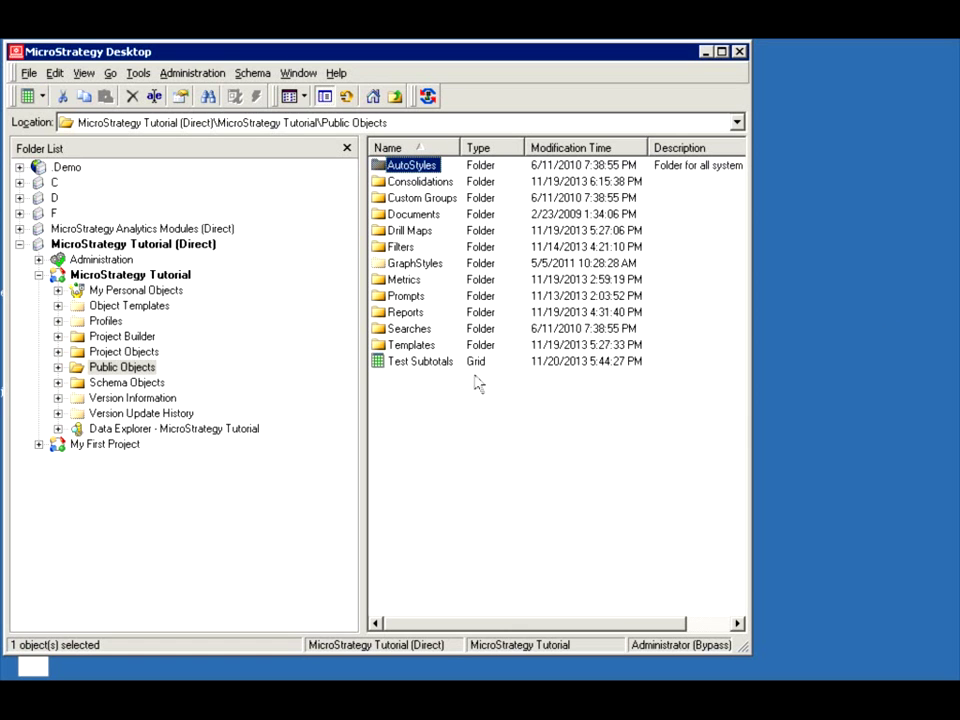
Step: Run the Test Subtotals report and widen its window to fit the Region, Call Center and Revenue grid
{"action": "double_click", "coordinate": [412, 364]}
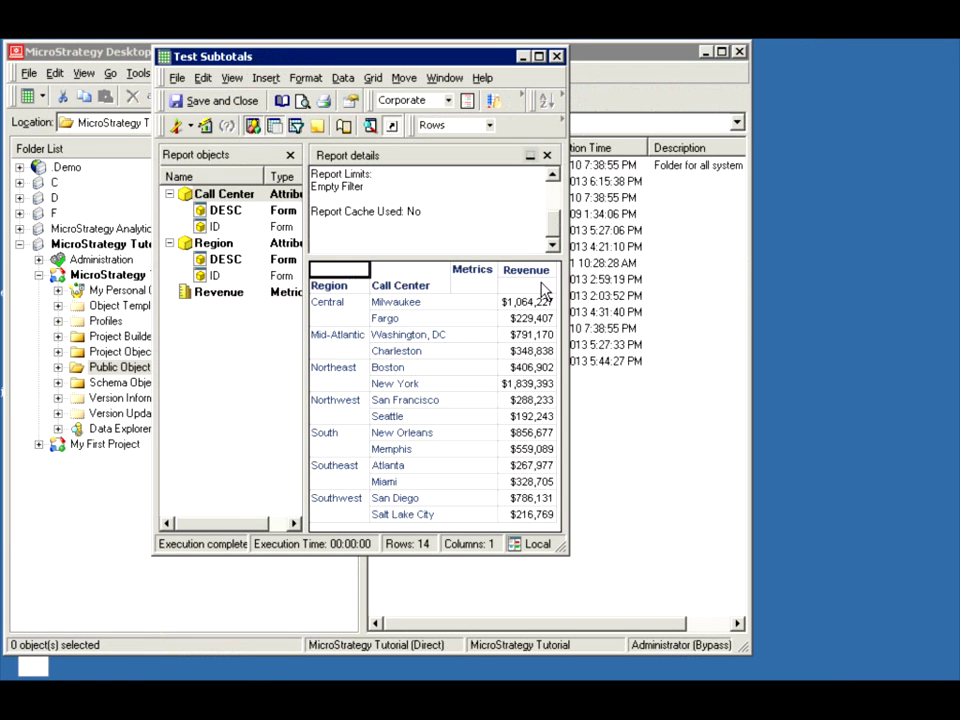
{"action": "left_click_drag", "start_coordinate": [562, 547], "coordinate": [675, 608]}
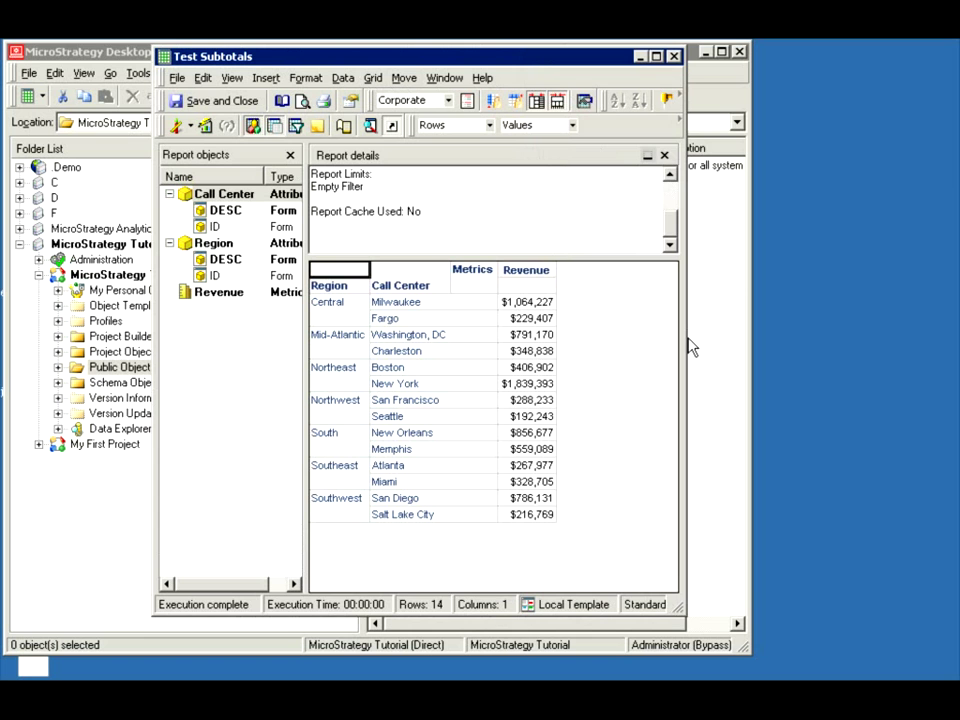
{"action": "left_click_drag", "start_coordinate": [688, 338], "coordinate": [800, 319]}
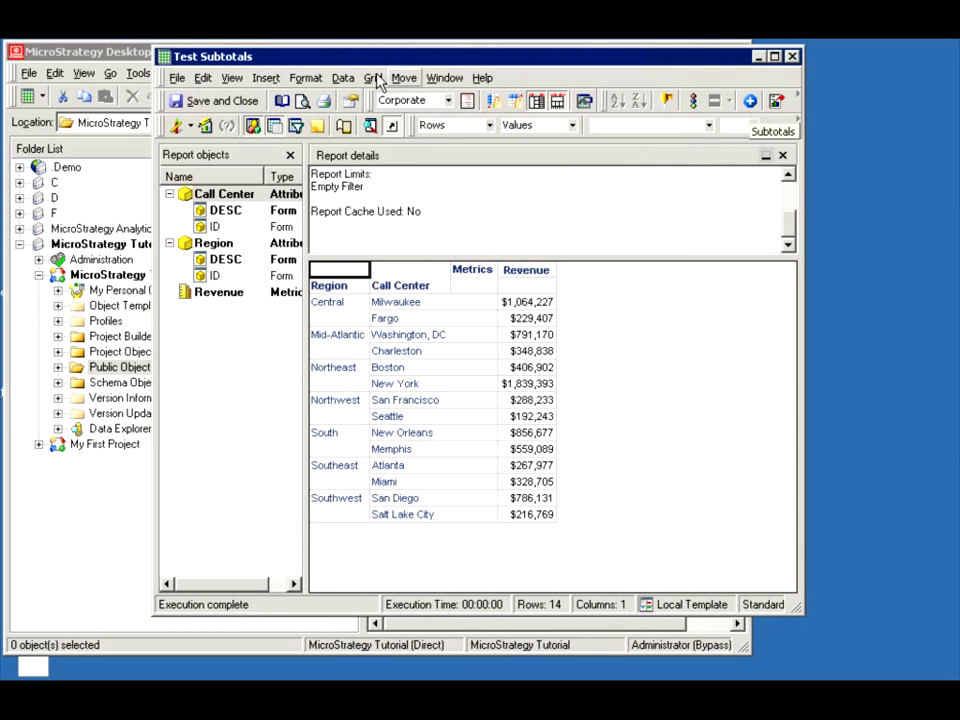
{"action": "left_click", "coordinate": [343, 78]}
Step: Check the Total subtotal, accept its Advanced options unchanged, and apply it to the report
{"action": "left_click", "coordinate": [338, 121]}
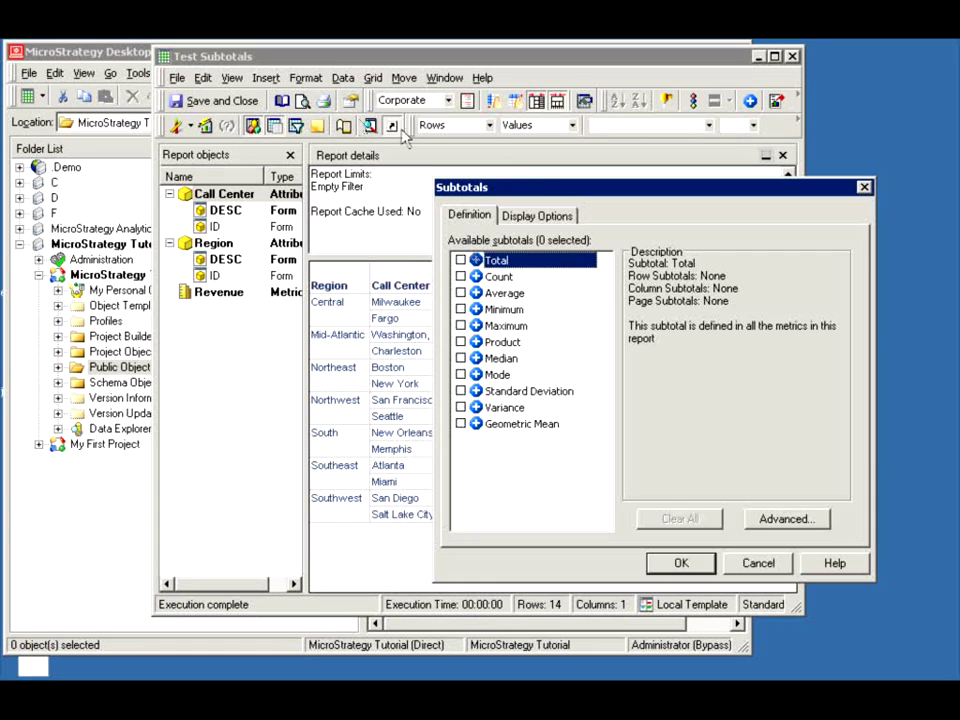
{"action": "left_click_drag", "start_coordinate": [487, 193], "coordinate": [570, 178]}
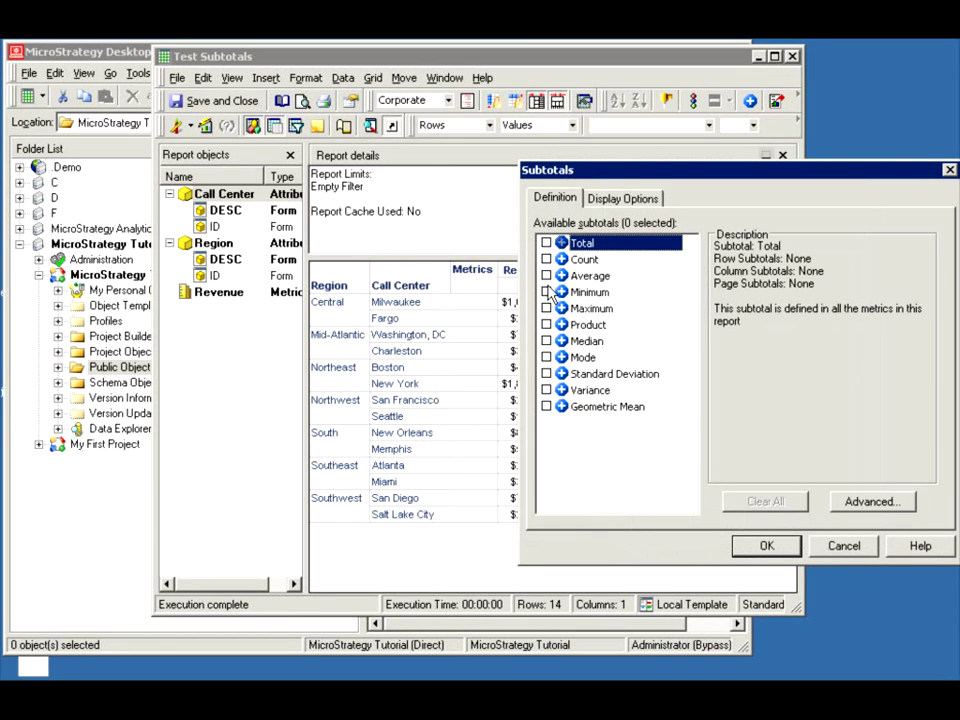
{"action": "left_click", "coordinate": [546, 243]}
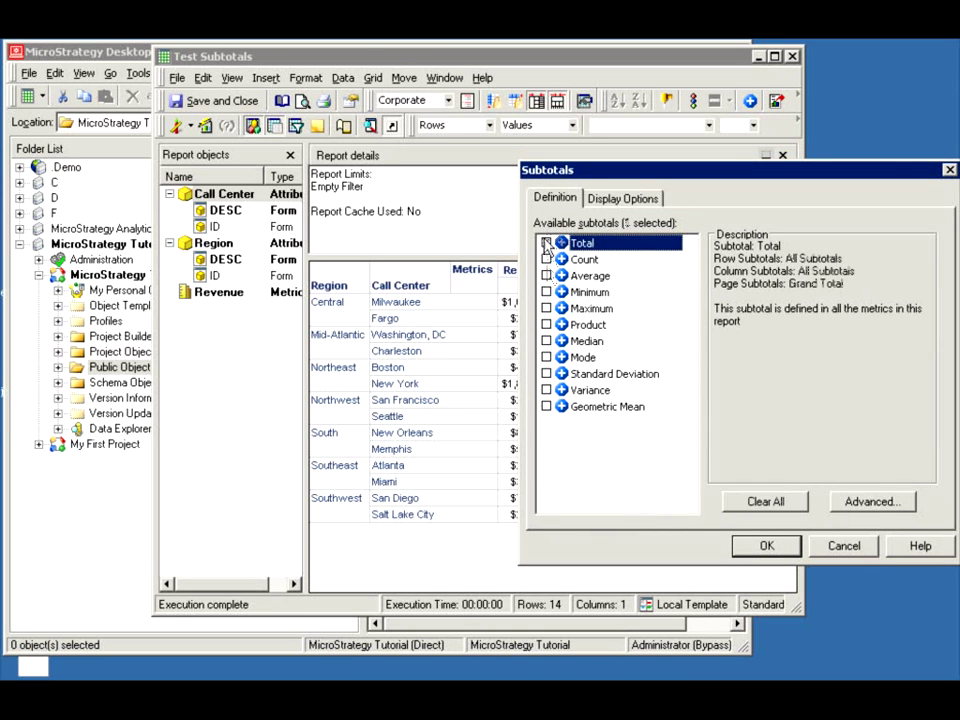
{"action": "left_click", "coordinate": [887, 501]}
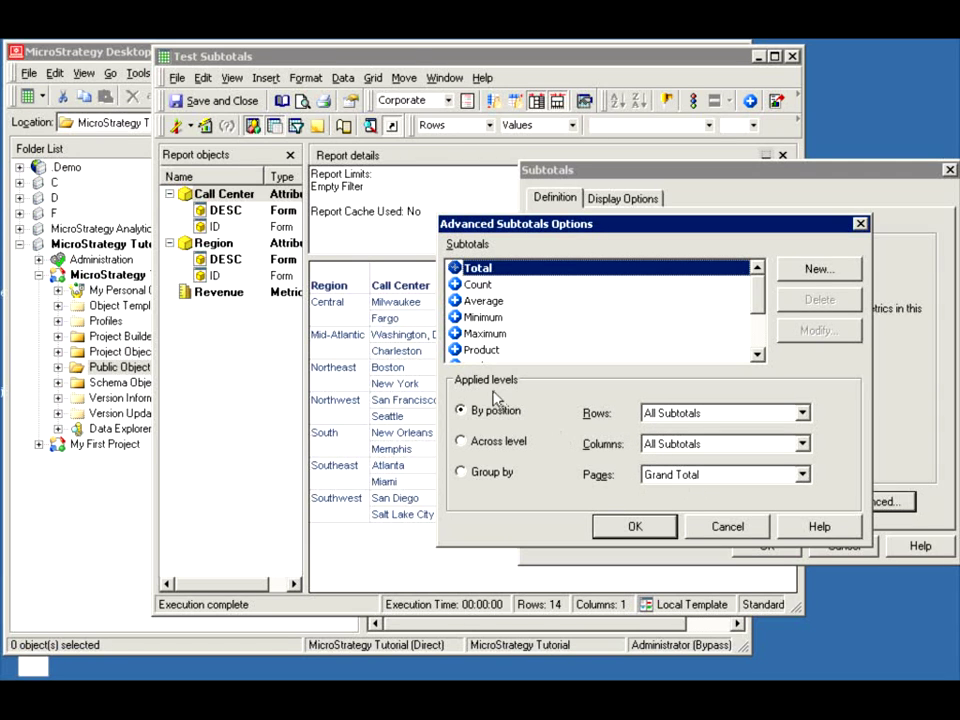
{"action": "left_click", "coordinate": [608, 524]}
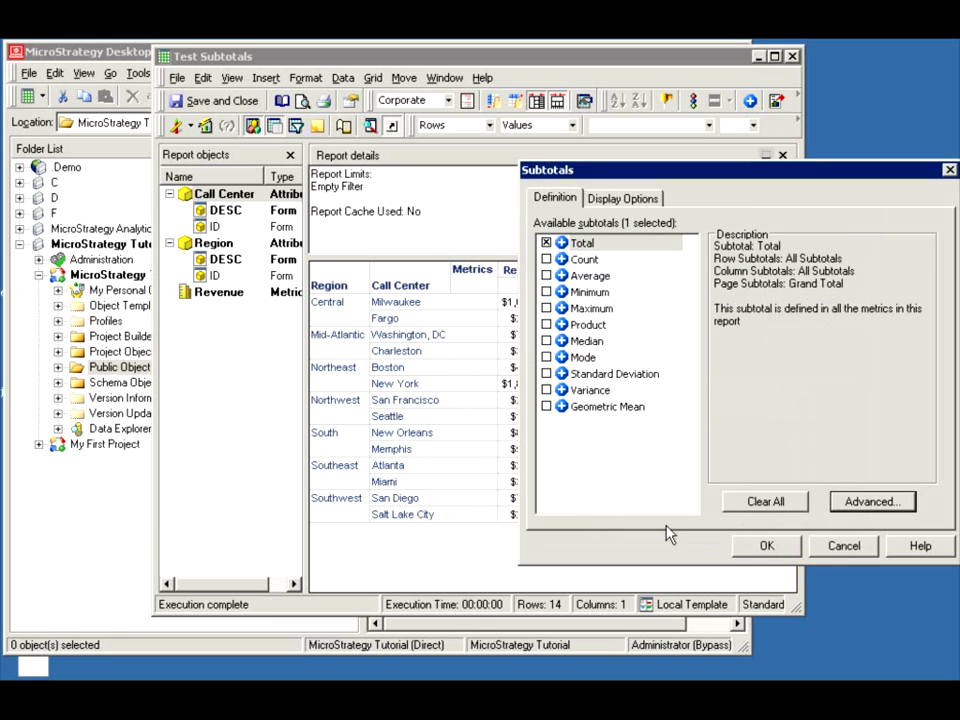
{"action": "left_click", "coordinate": [762, 546]}
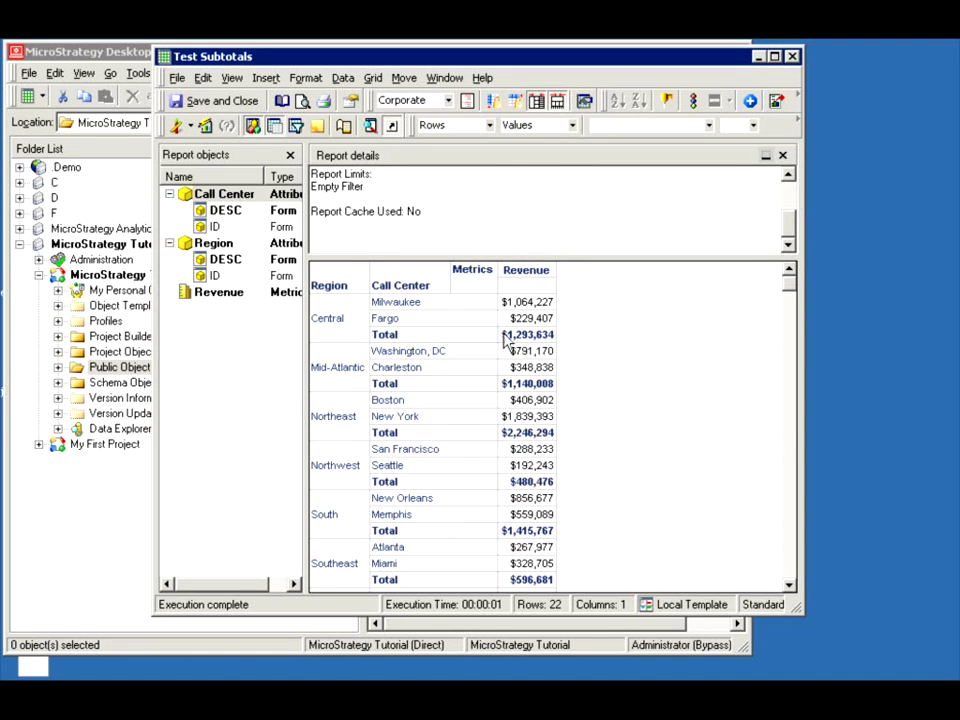
Step: Scroll down to the $8,175,762 grand Revenue total, then back to the top for Subtotals
{"action": "left_click", "coordinate": [790, 553]}
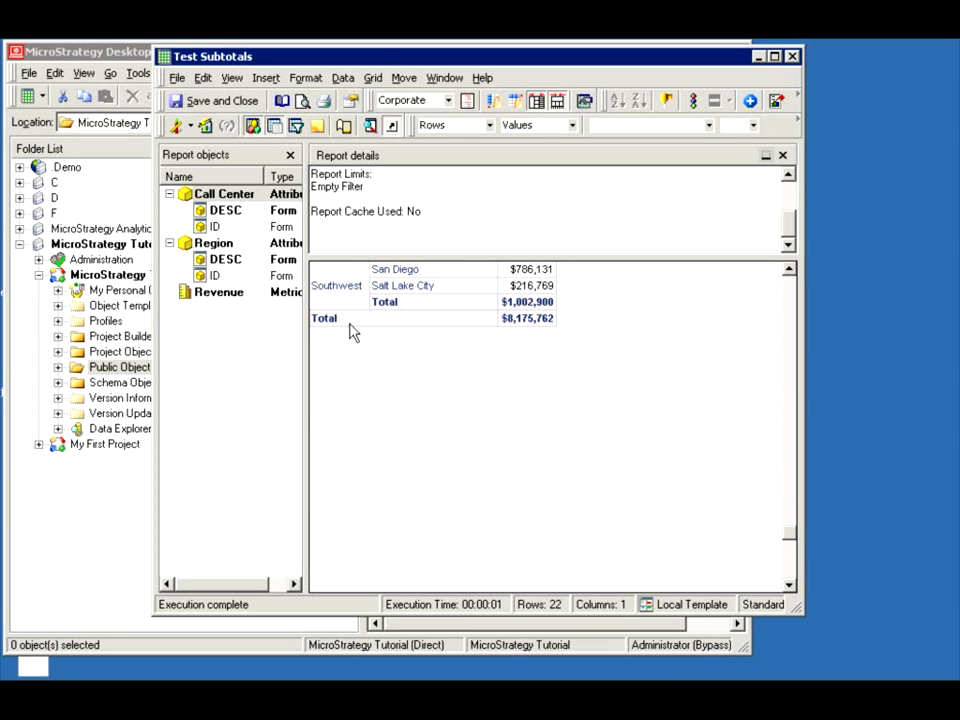
{"action": "left_click_drag", "start_coordinate": [793, 545], "coordinate": [770, 290]}
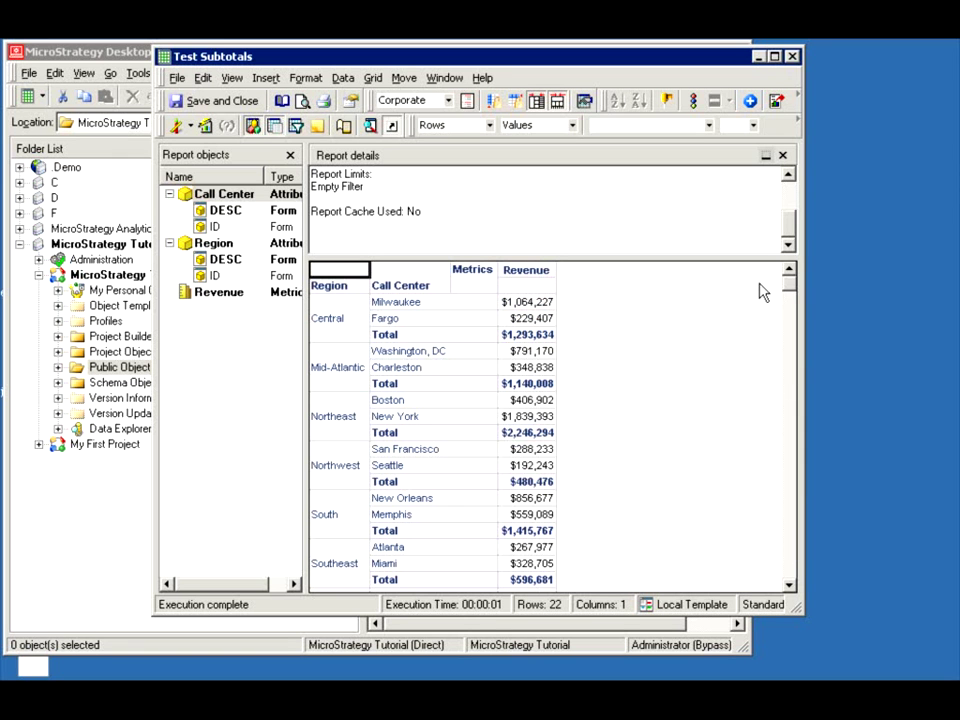
{"action": "left_click", "coordinate": [750, 101]}
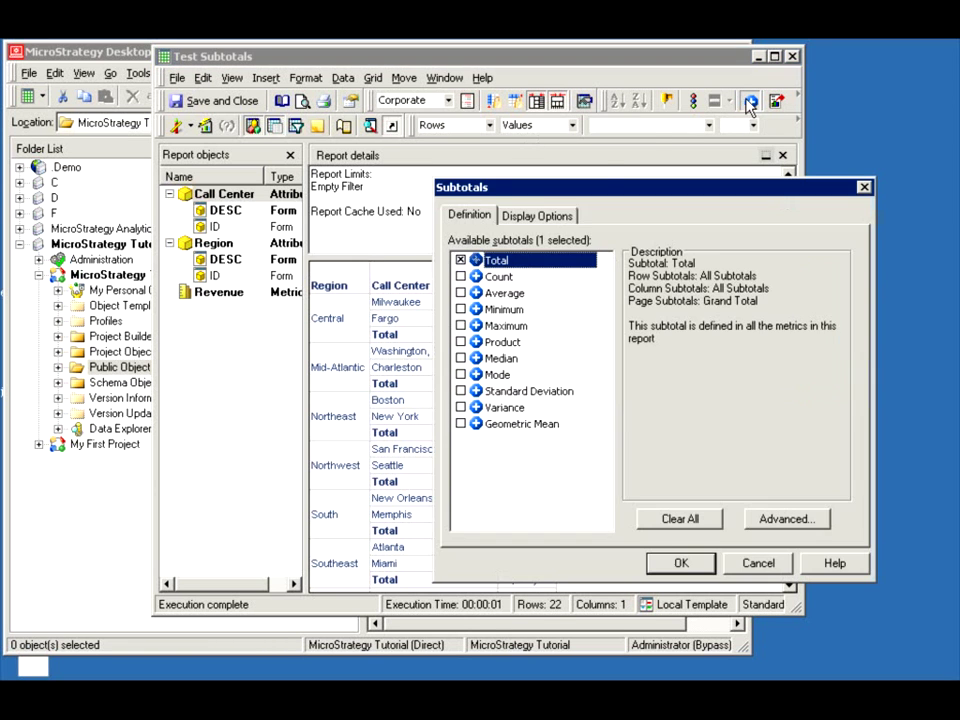
{"action": "left_click", "coordinate": [540, 217]}
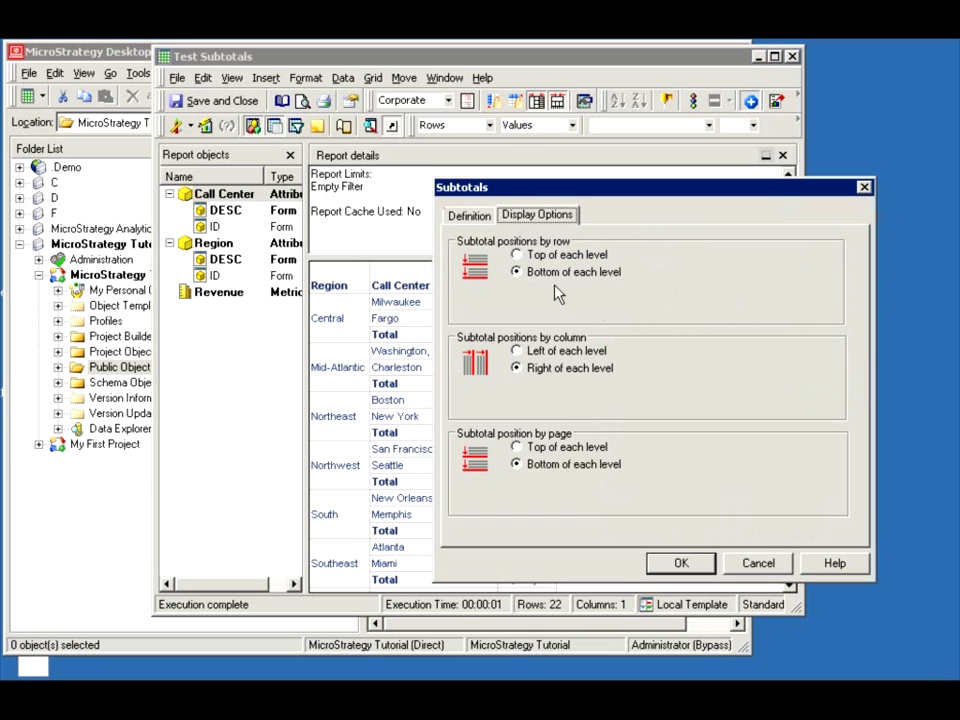
{"action": "left_click", "coordinate": [556, 255]}
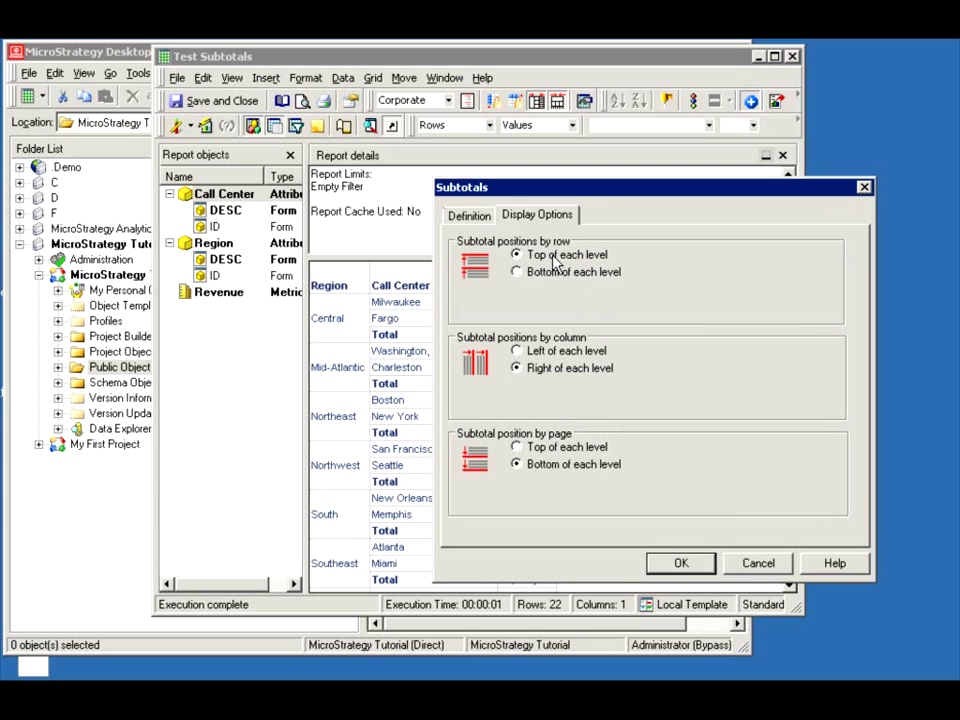
{"action": "left_click", "coordinate": [555, 271]}
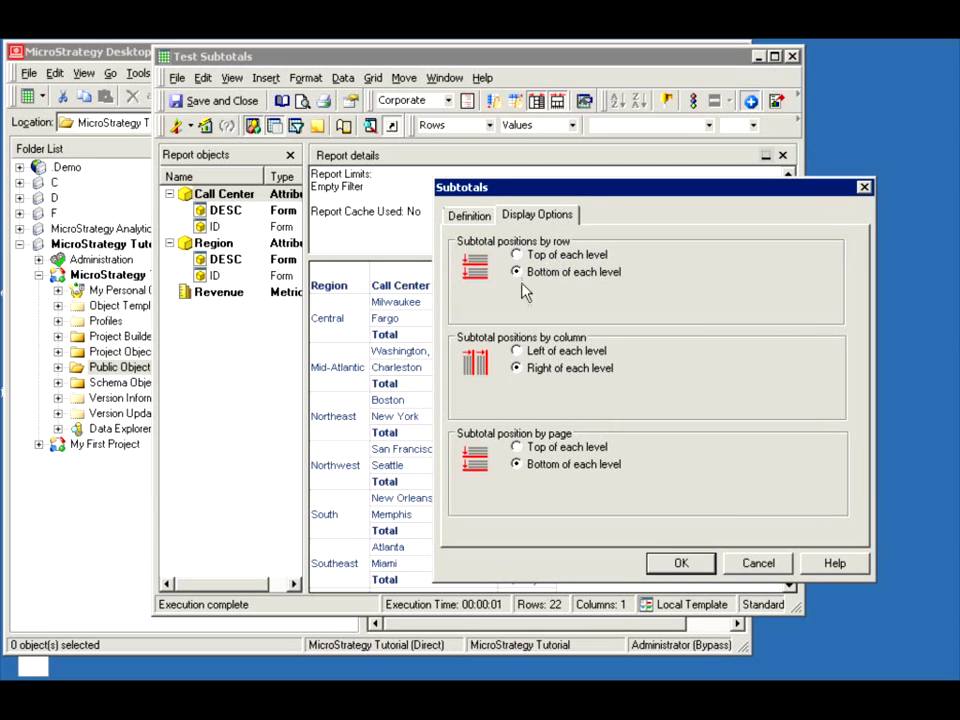
{"action": "left_click", "coordinate": [559, 352]}
{"action": "left_click", "coordinate": [558, 370]}
{"action": "left_click", "coordinate": [535, 448]}
{"action": "left_click", "coordinate": [557, 474]}
{"action": "left_click", "coordinate": [533, 254]}
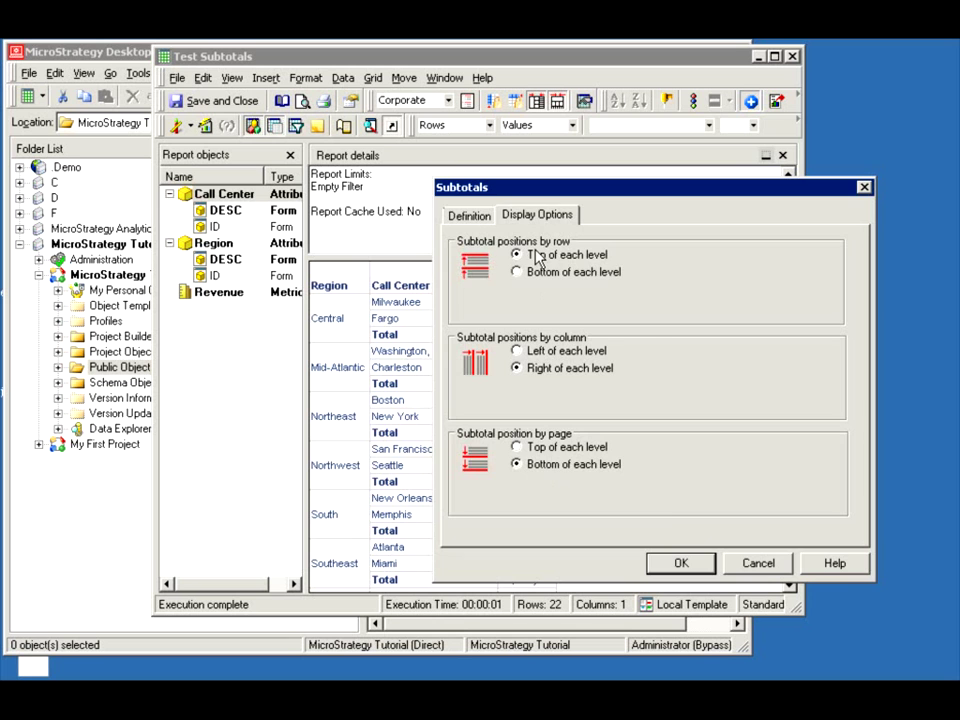
{"action": "left_click", "coordinate": [681, 565]}
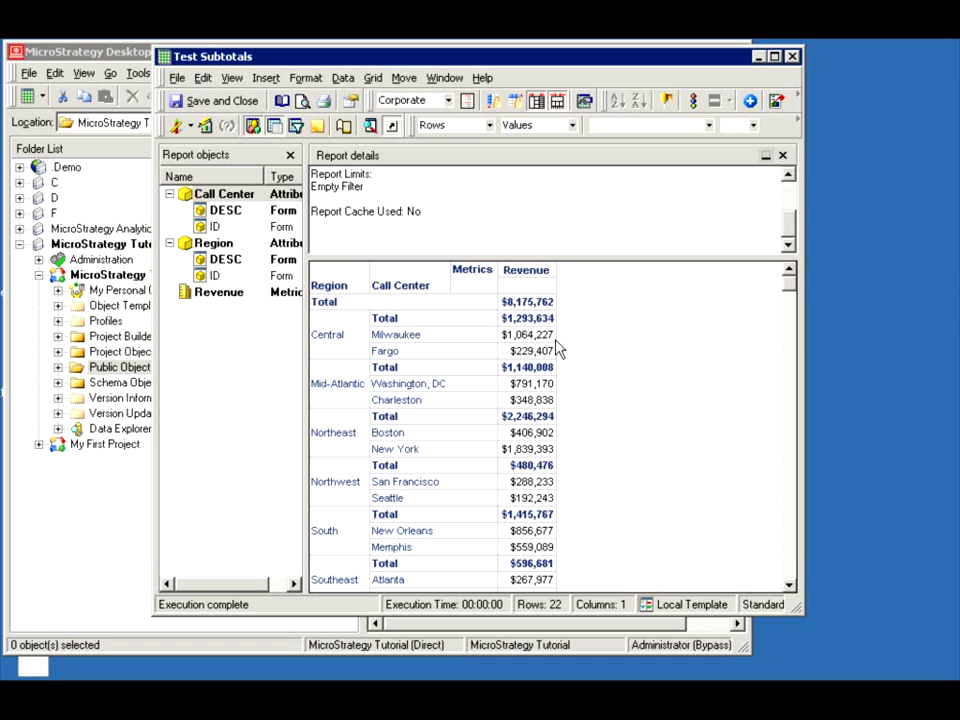
{"action": "left_click", "coordinate": [750, 100]}
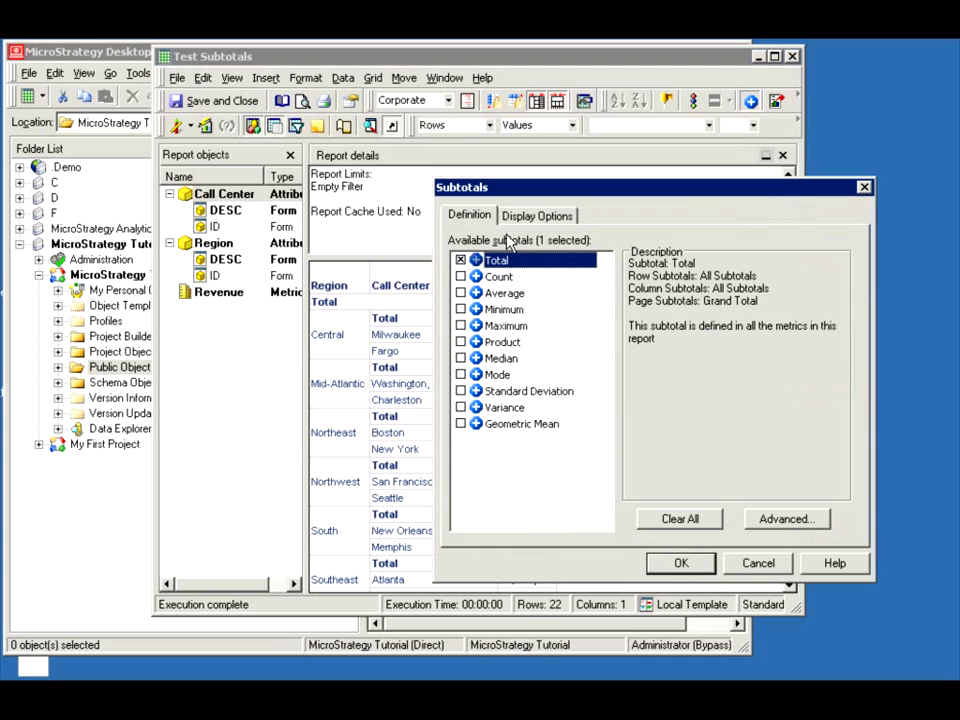
{"action": "left_click", "coordinate": [535, 215]}
{"action": "left_click", "coordinate": [518, 272]}
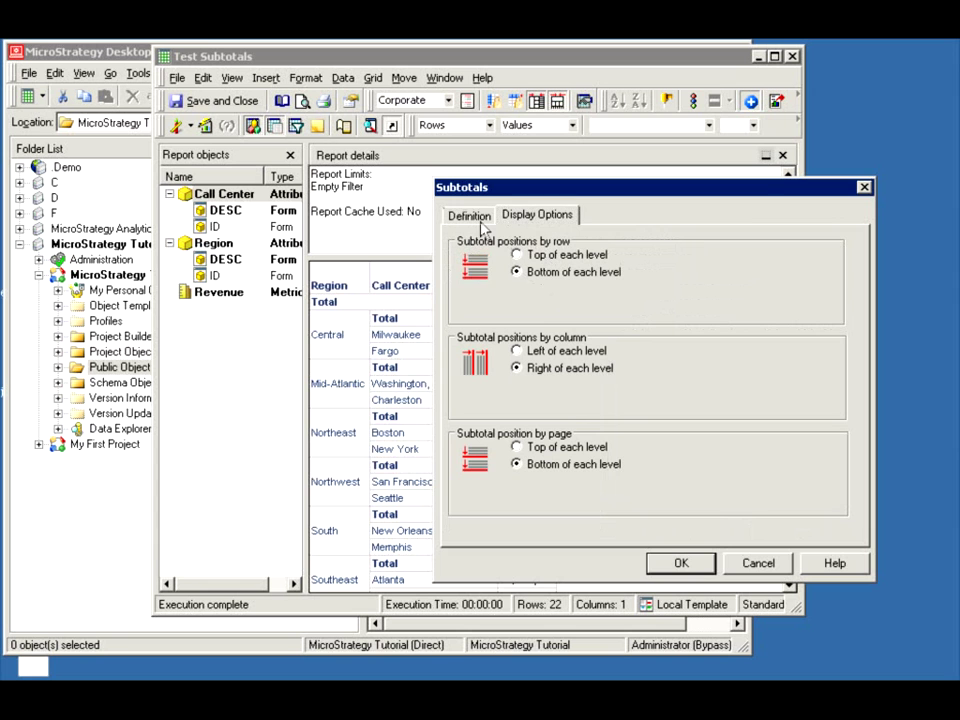
{"action": "left_click", "coordinate": [676, 563]}
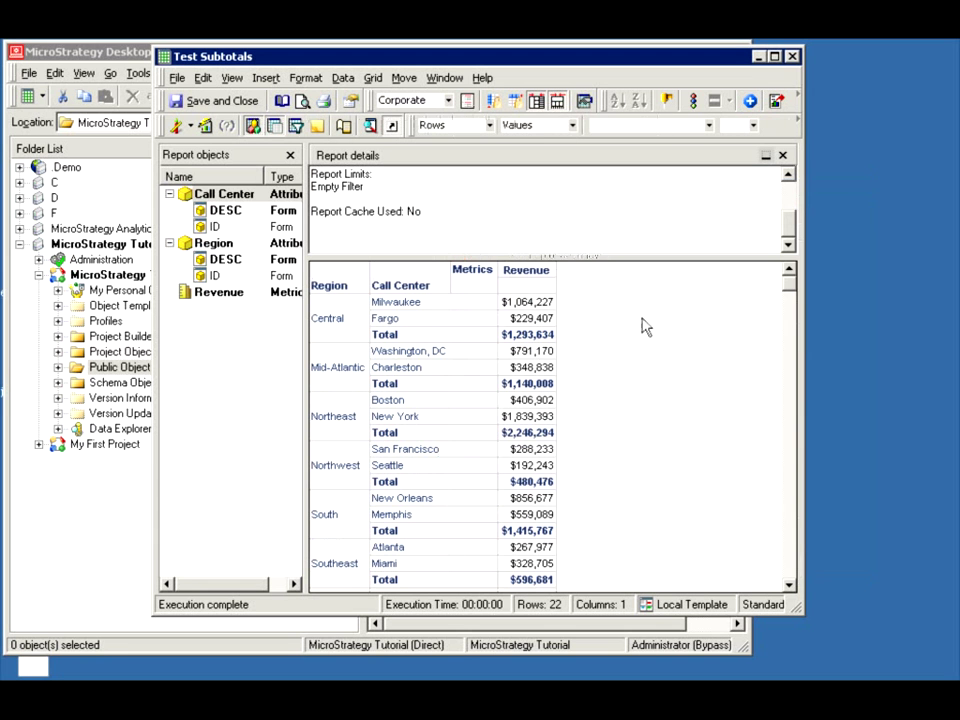
{"action": "left_click", "coordinate": [750, 100]}
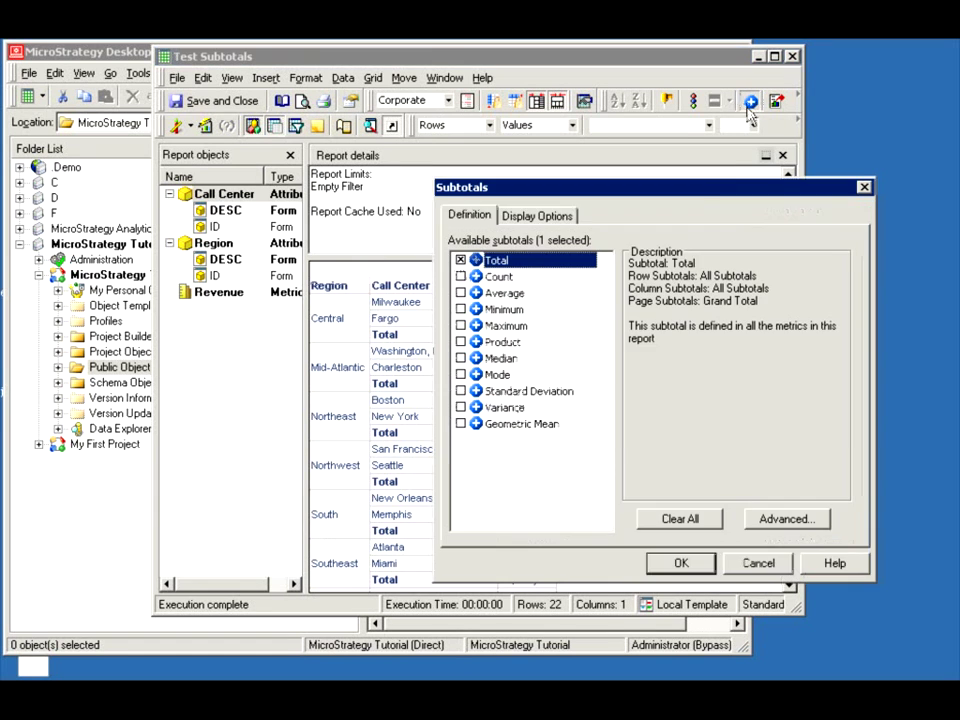
Step: Set Total across the Call Center level only, so the report ends at Southwest's $1,002,900
{"action": "left_click", "coordinate": [784, 518]}
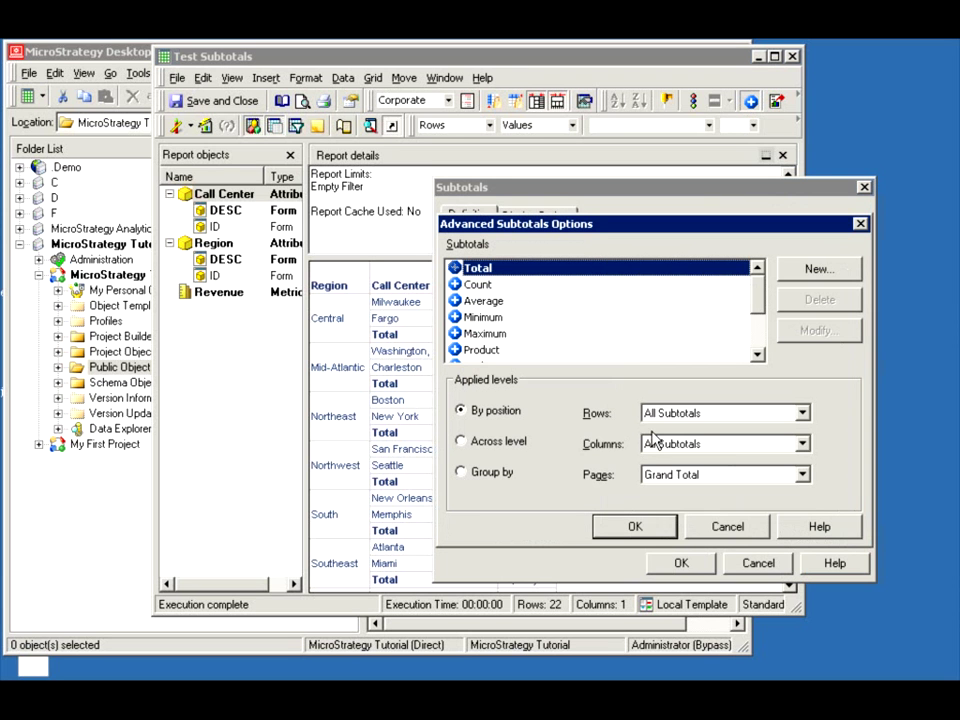
{"action": "left_click", "coordinate": [497, 445]}
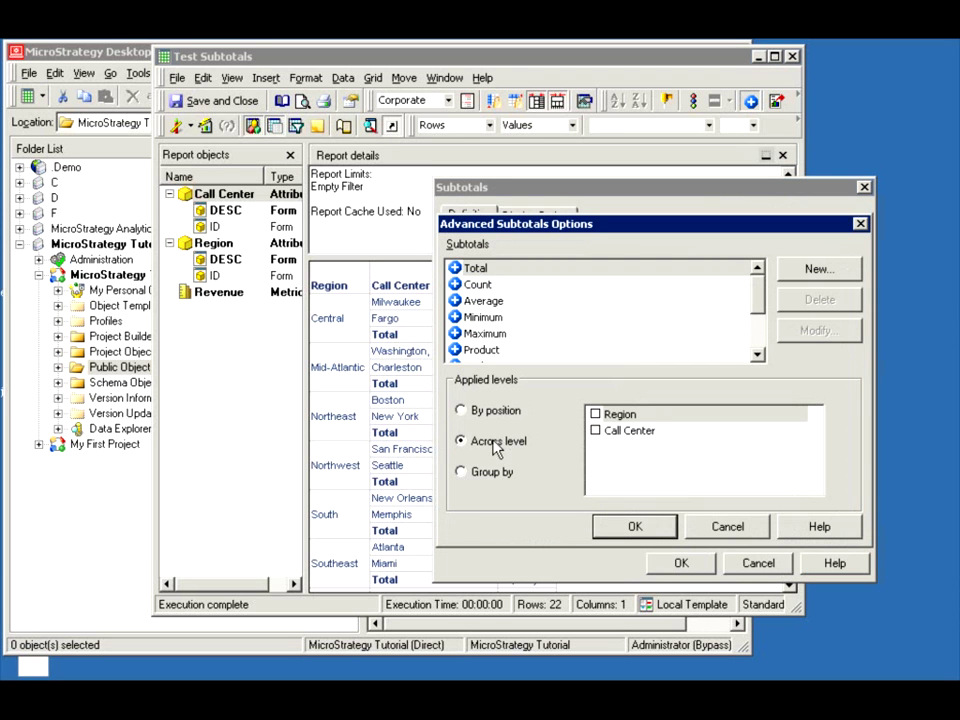
{"action": "left_click", "coordinate": [596, 431]}
{"action": "left_click", "coordinate": [634, 527]}
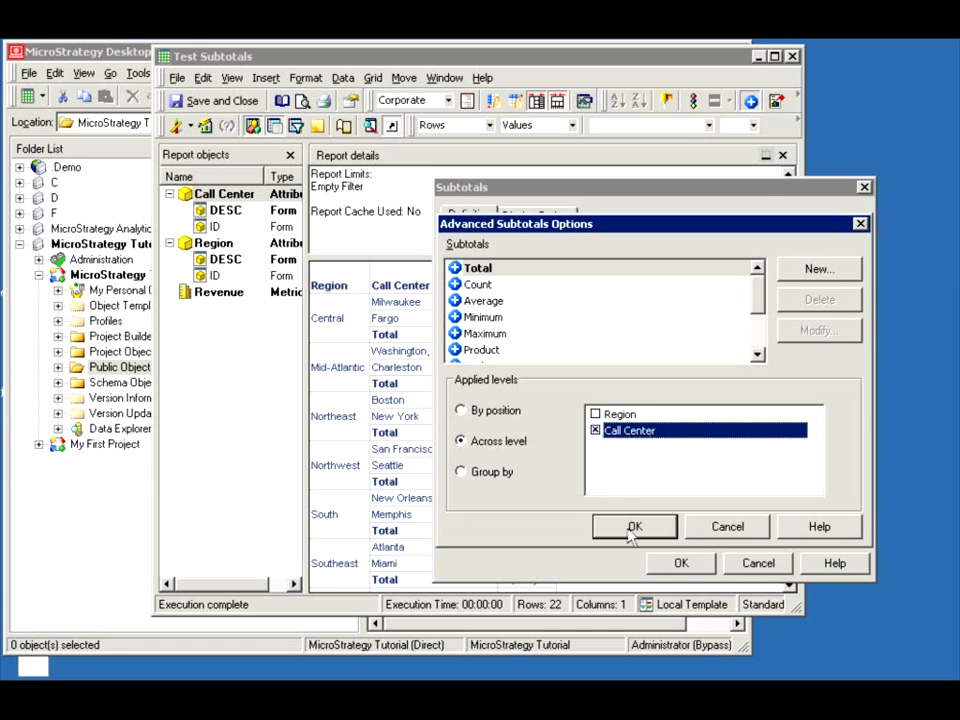
{"action": "left_click", "coordinate": [678, 562]}
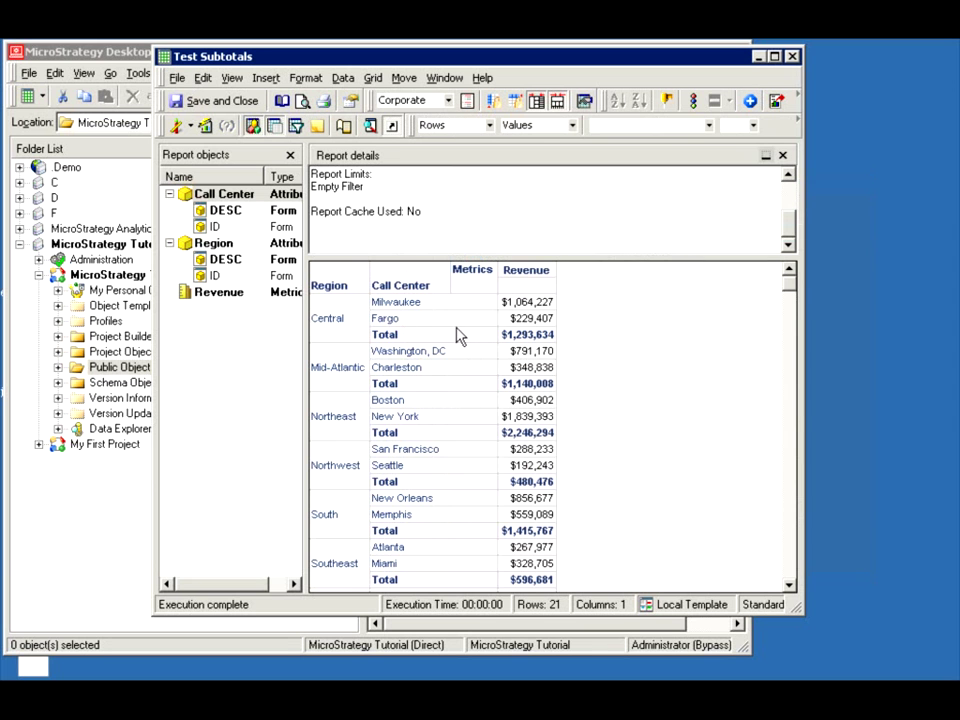
{"action": "left_click", "coordinate": [789, 573]}
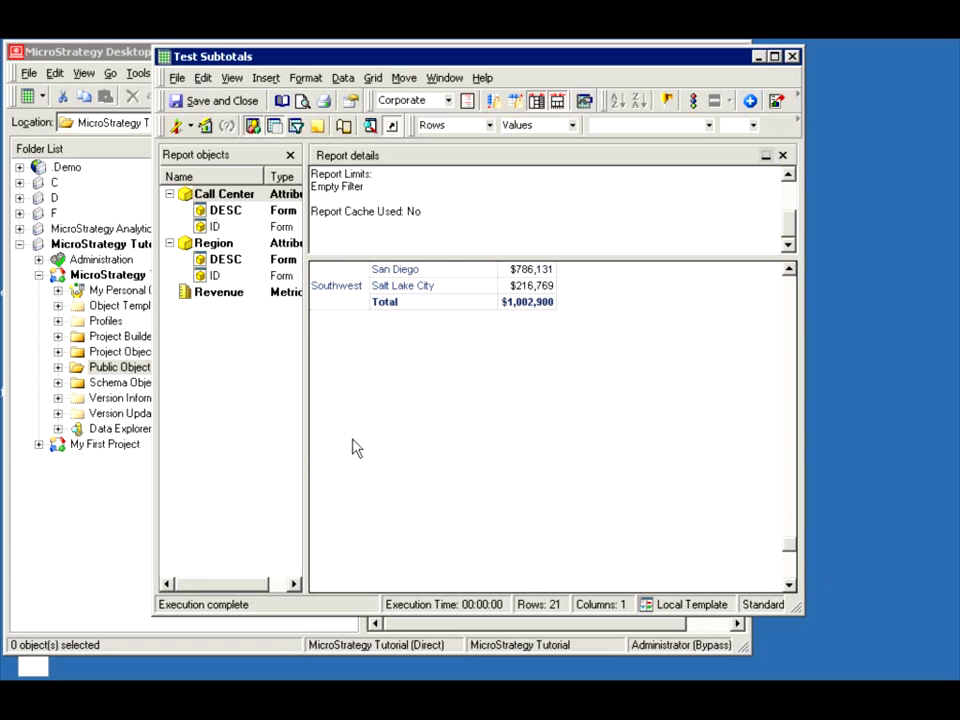
{"action": "left_click", "coordinate": [751, 100]}
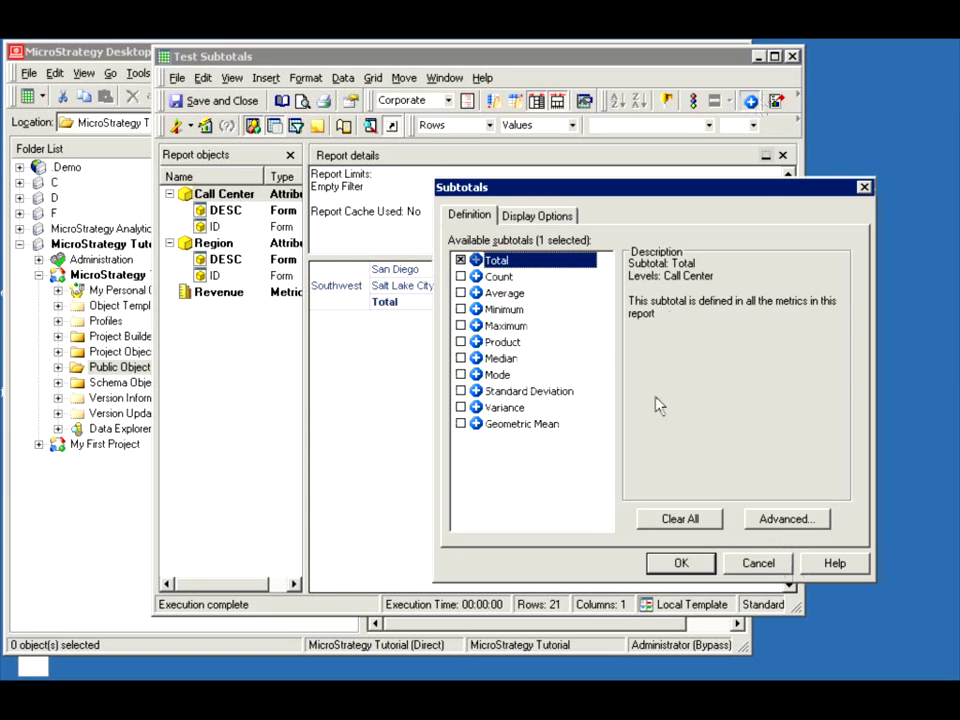
Step: Switch the Total subtotal's advanced calculation mode to Group by
{"action": "left_click", "coordinate": [775, 520]}
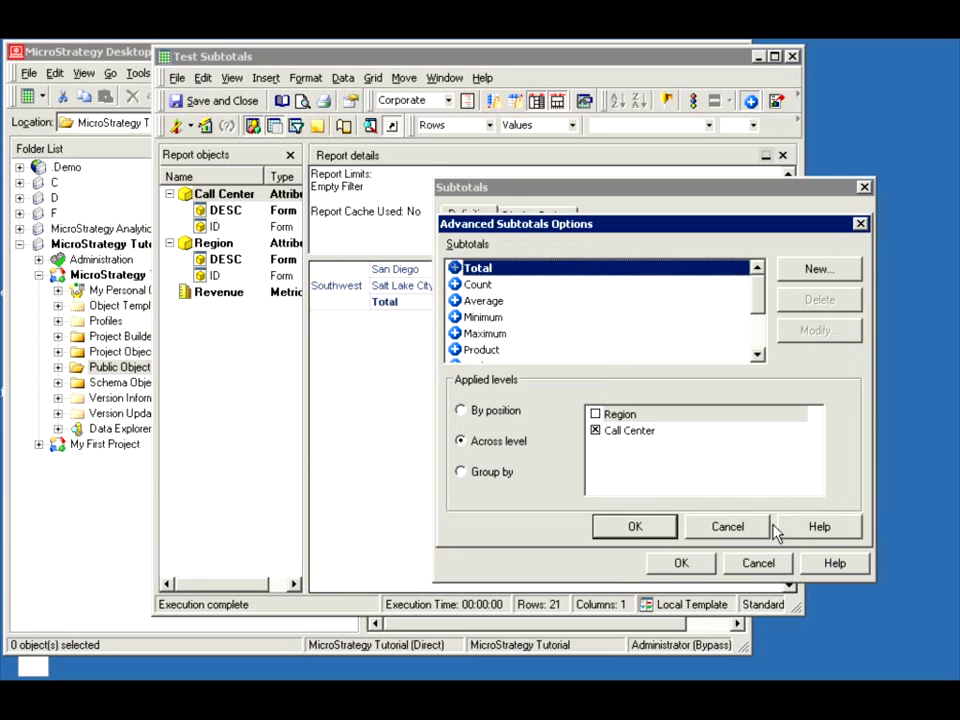
{"action": "left_click", "coordinate": [461, 472]}
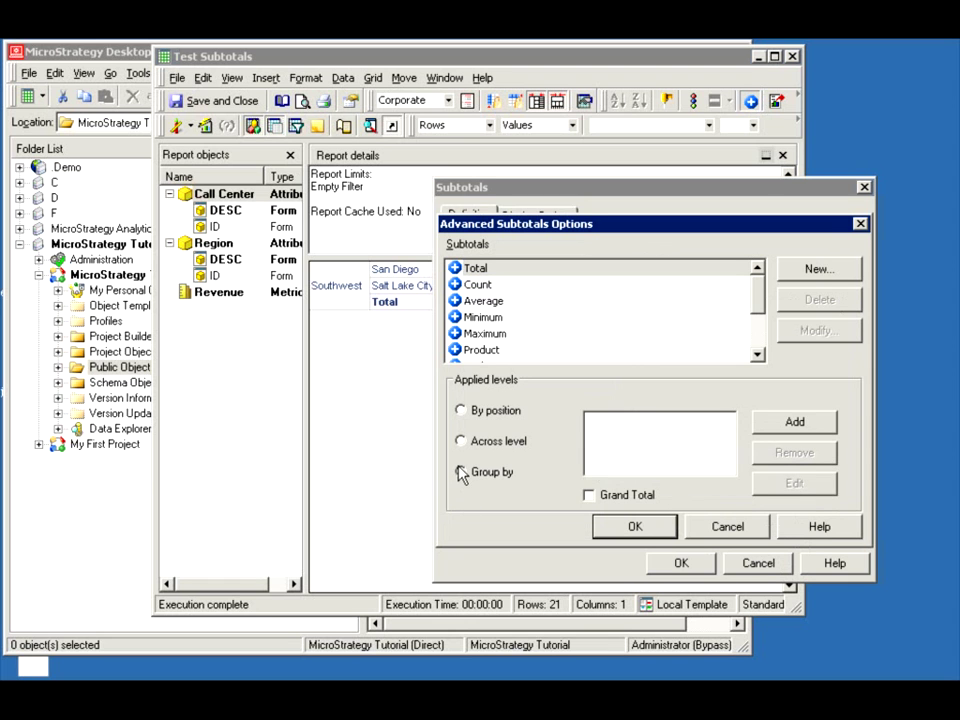
{"action": "left_click", "coordinate": [773, 428]}
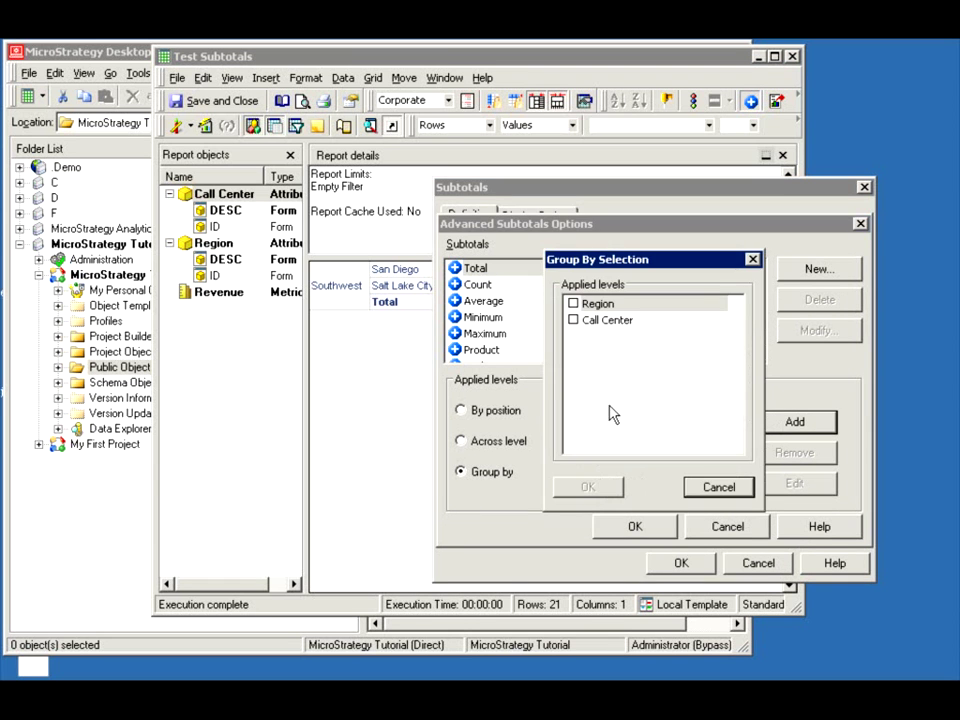
{"action": "left_click", "coordinate": [719, 487]}
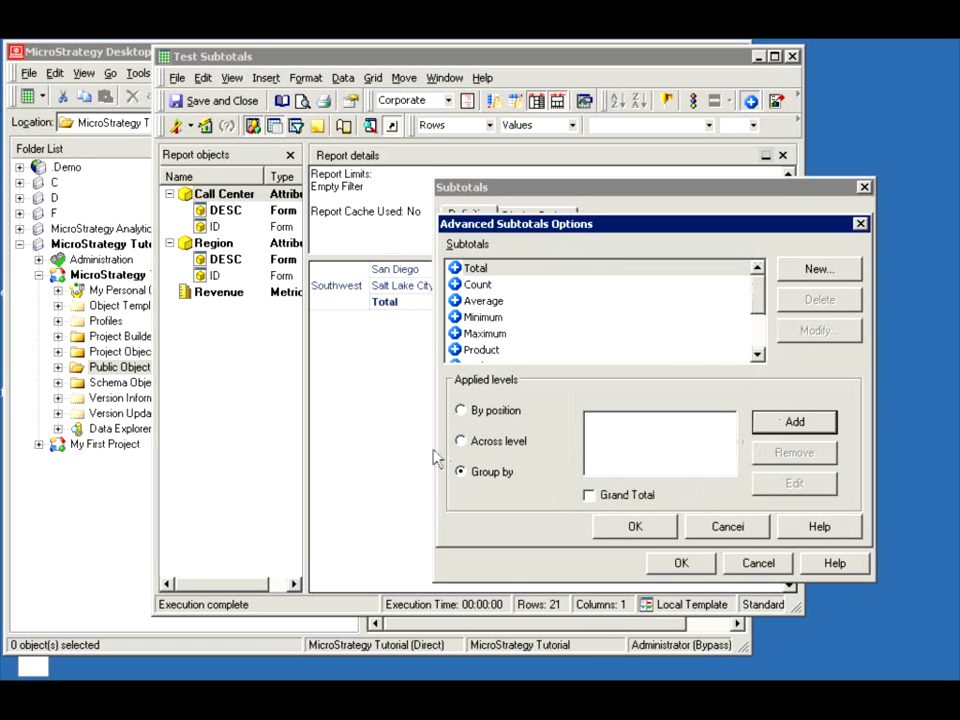
{"action": "left_click", "coordinate": [460, 442]}
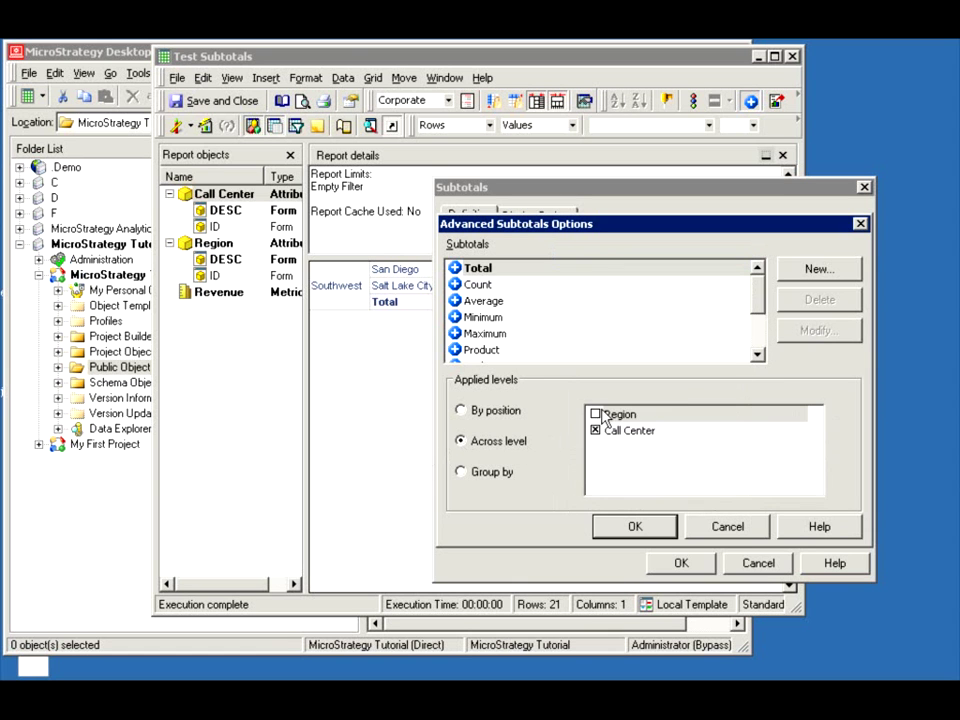
{"action": "left_click", "coordinate": [598, 416]}
{"action": "left_click", "coordinate": [482, 478]}
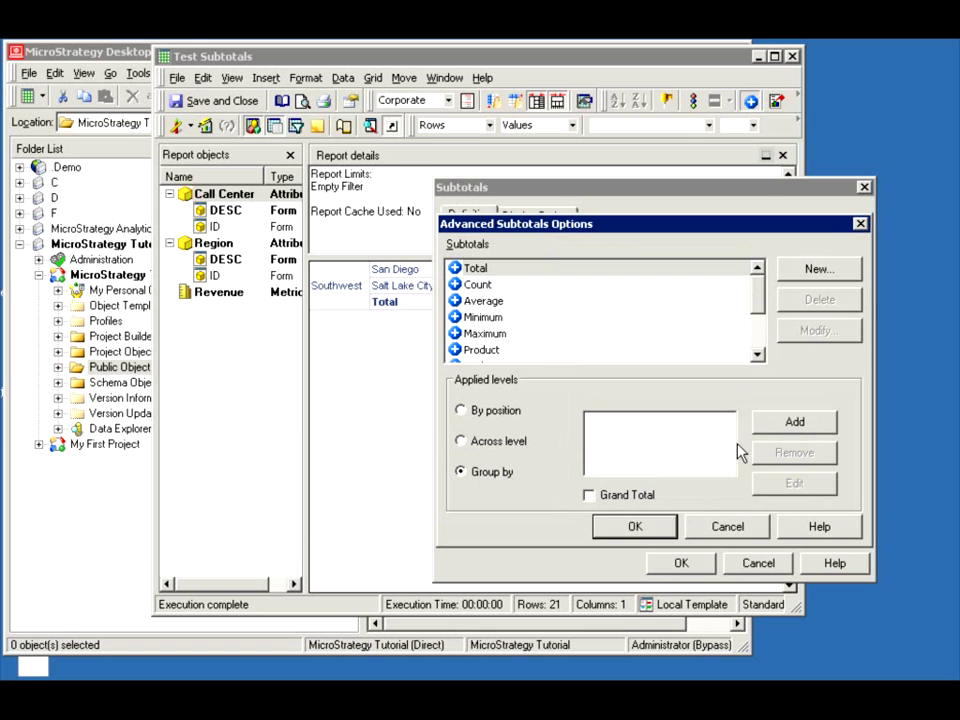
Step: Add a combined Call Center, Region group-by level, keeping it past the warning
{"action": "left_click", "coordinate": [792, 423]}
{"action": "left_click", "coordinate": [573, 320]}
{"action": "left_click", "coordinate": [573, 303]}
{"action": "left_click", "coordinate": [590, 488]}
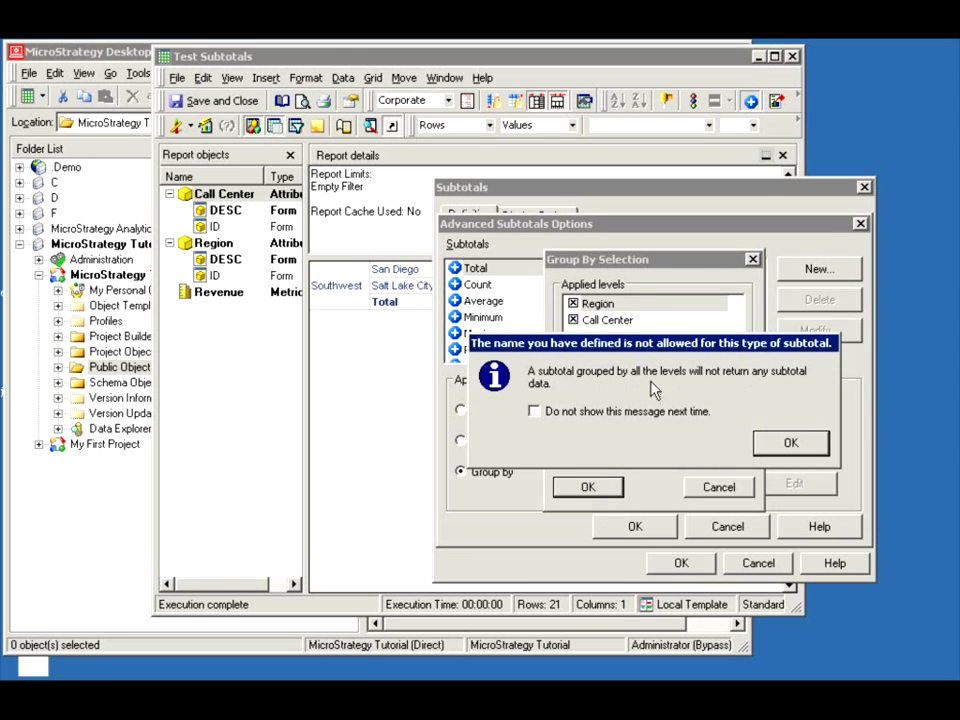
{"action": "left_click", "coordinate": [788, 448]}
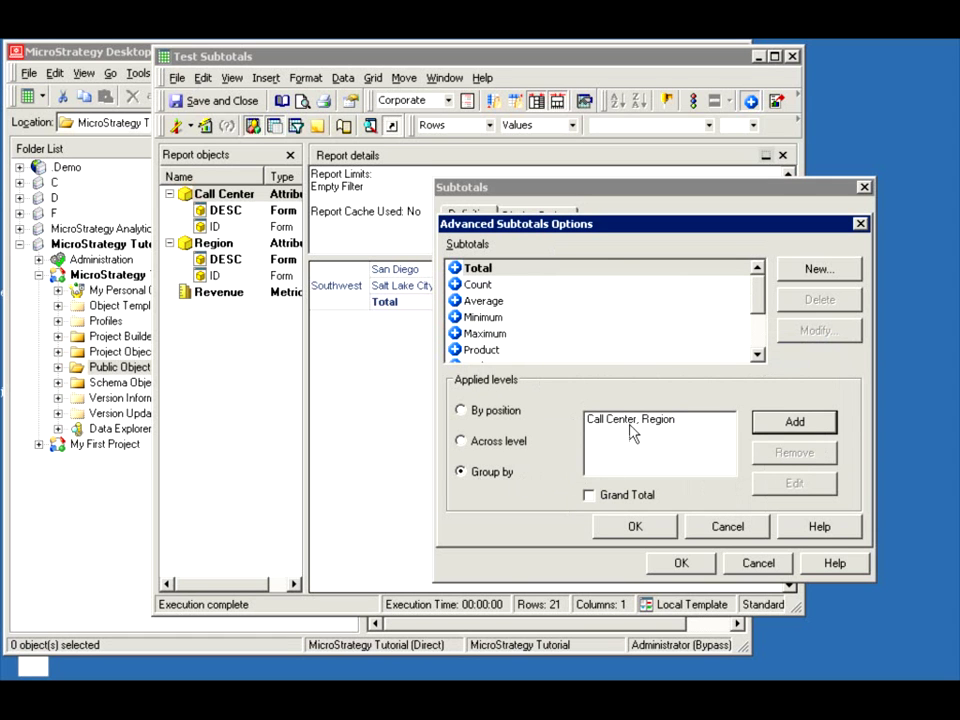
Step: Add Call Center as its own group-by level and turn on Grand Total
{"action": "left_click", "coordinate": [808, 423]}
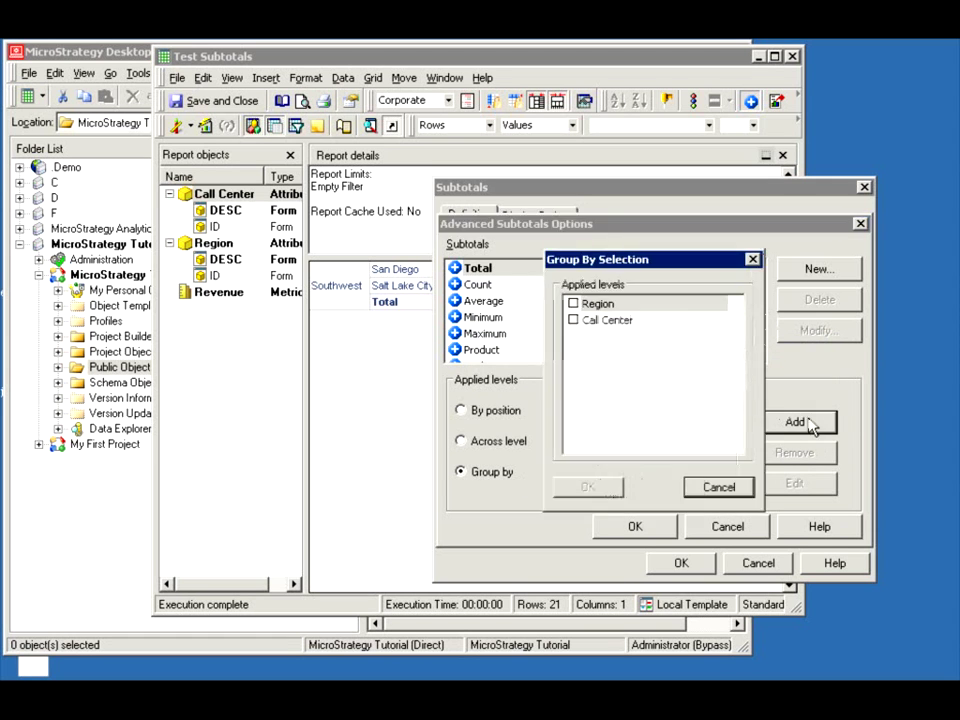
{"action": "left_click", "coordinate": [572, 320]}
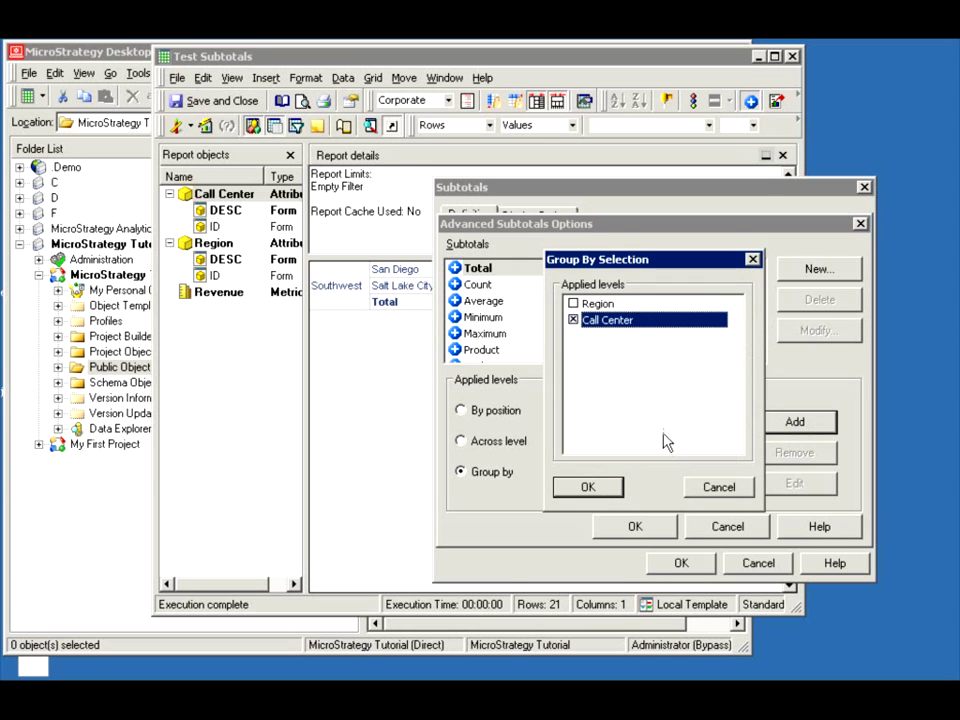
{"action": "left_click", "coordinate": [588, 487]}
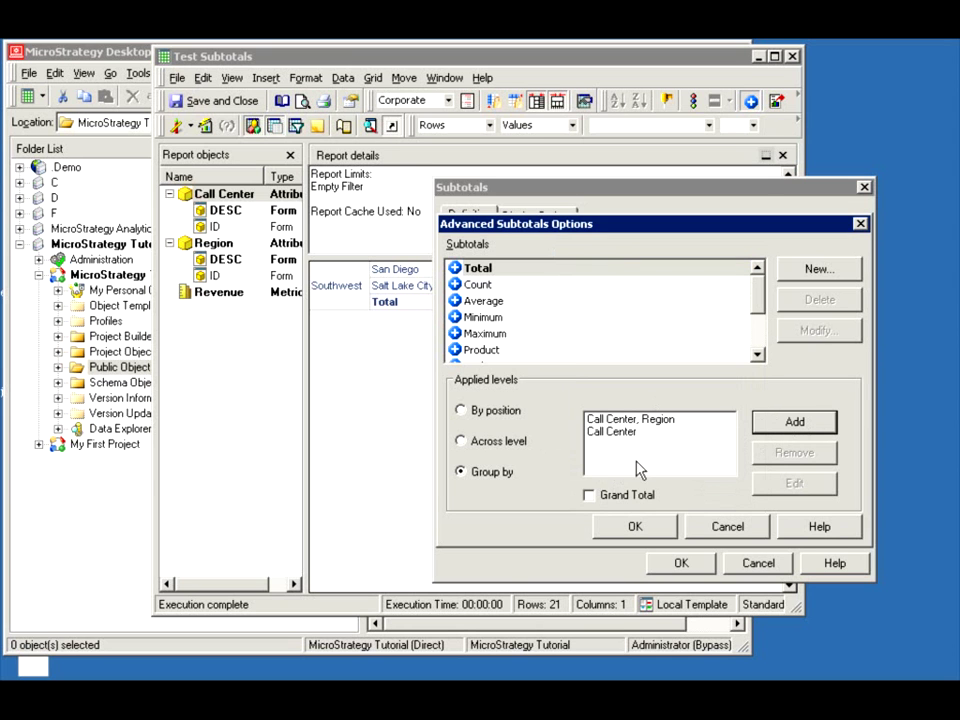
{"action": "left_click", "coordinate": [589, 496]}
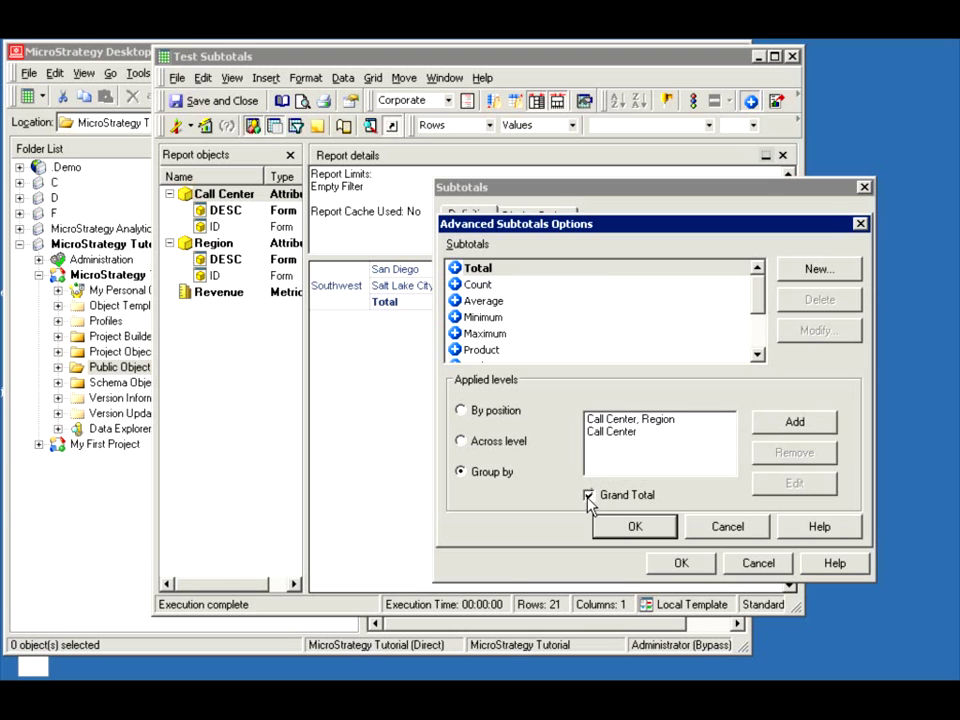
Step: Remove the combined Call Center, Region group-by entry
{"action": "left_click", "coordinate": [612, 431]}
{"action": "key", "text": "Up"}
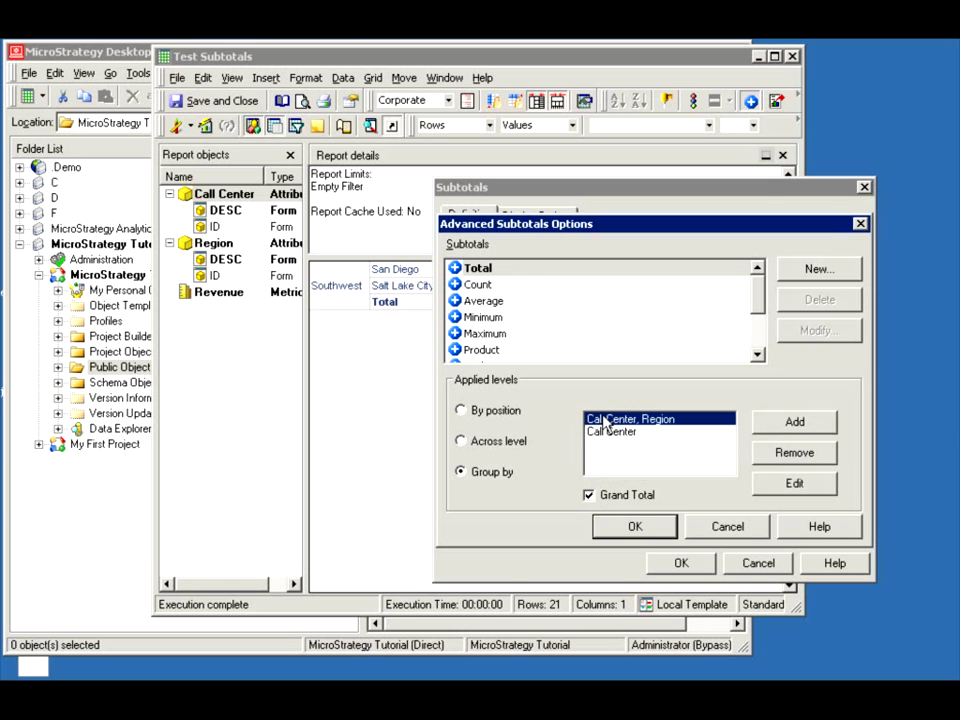
{"action": "left_click", "coordinate": [612, 436]}
{"action": "key", "text": "Up"}
{"action": "left_click", "coordinate": [606, 437]}
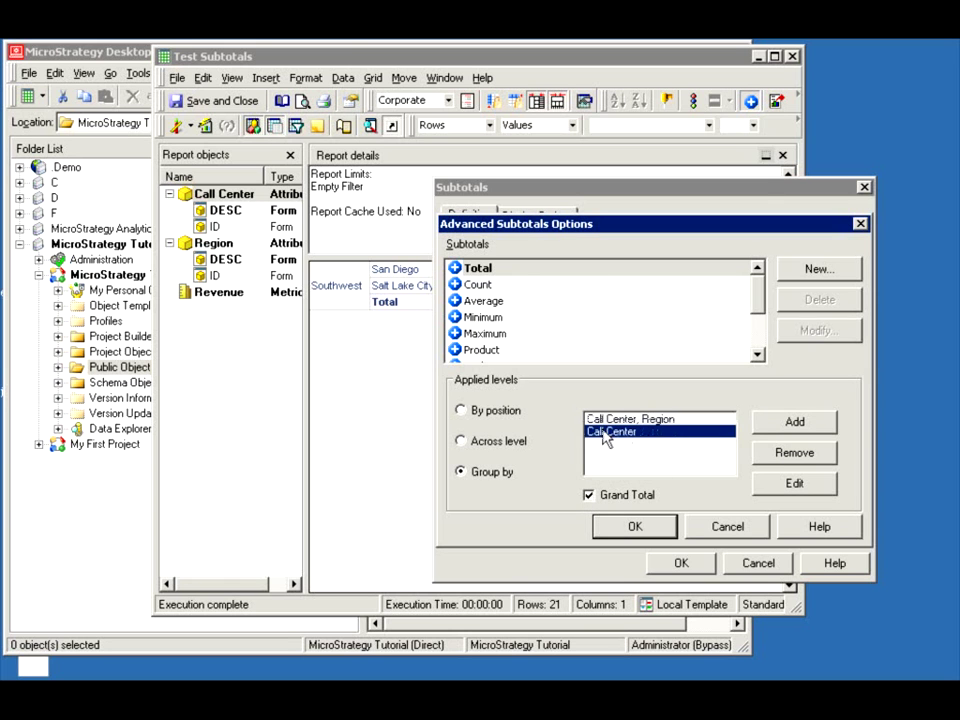
{"action": "left_click", "coordinate": [600, 420]}
{"action": "left_click", "coordinate": [605, 433]}
{"action": "left_click", "coordinate": [616, 420]}
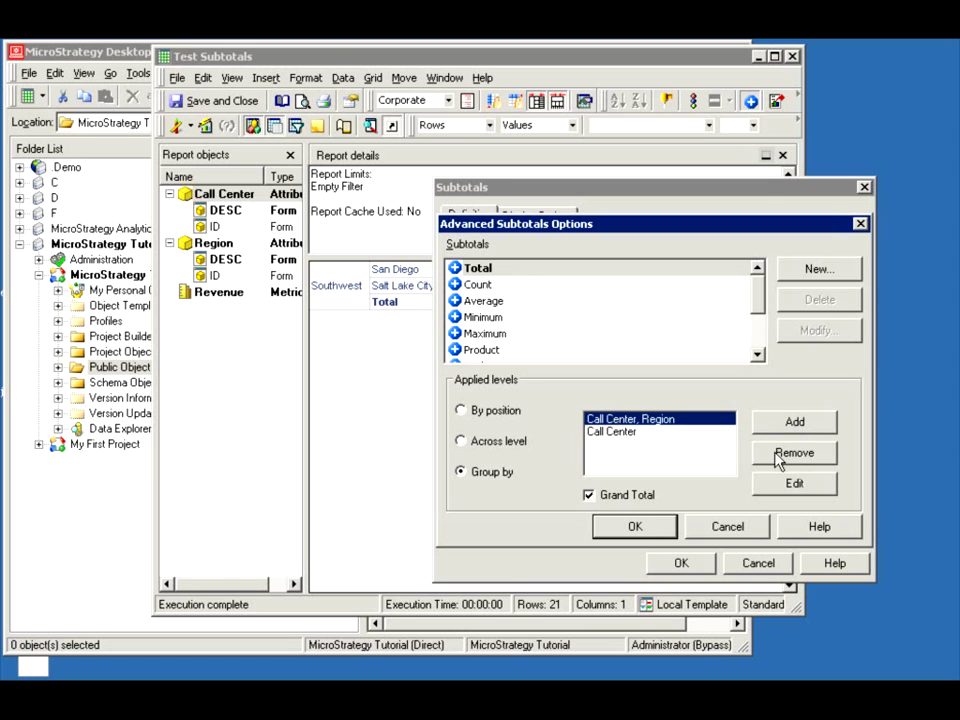
{"action": "left_click", "coordinate": [779, 457]}
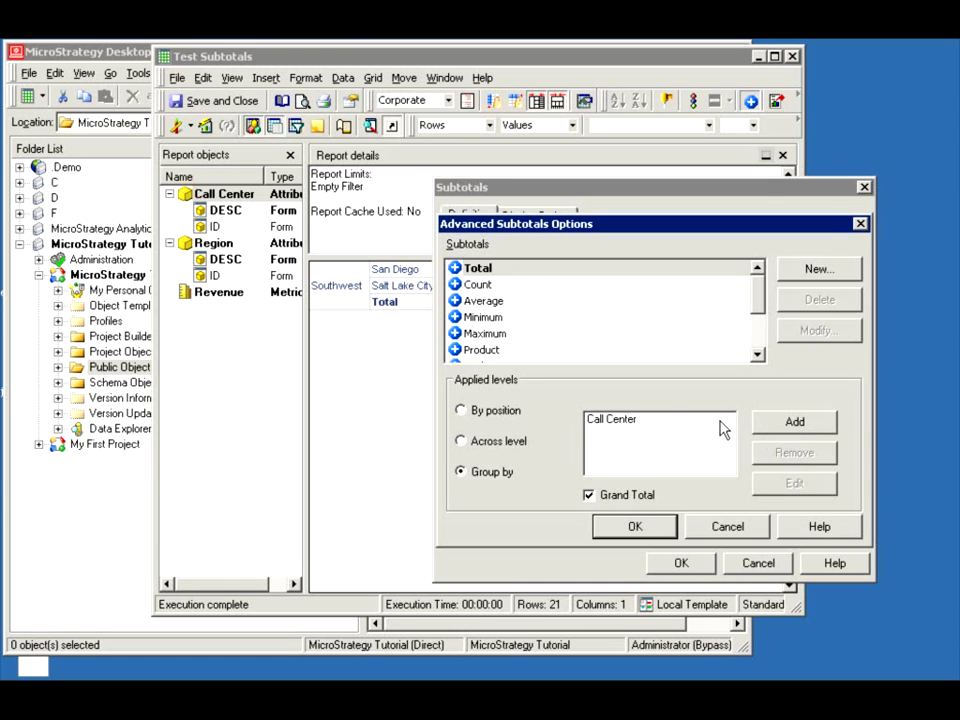
Step: Add Region as a group-by level and apply the options to rerun the report
{"action": "left_click", "coordinate": [795, 433]}
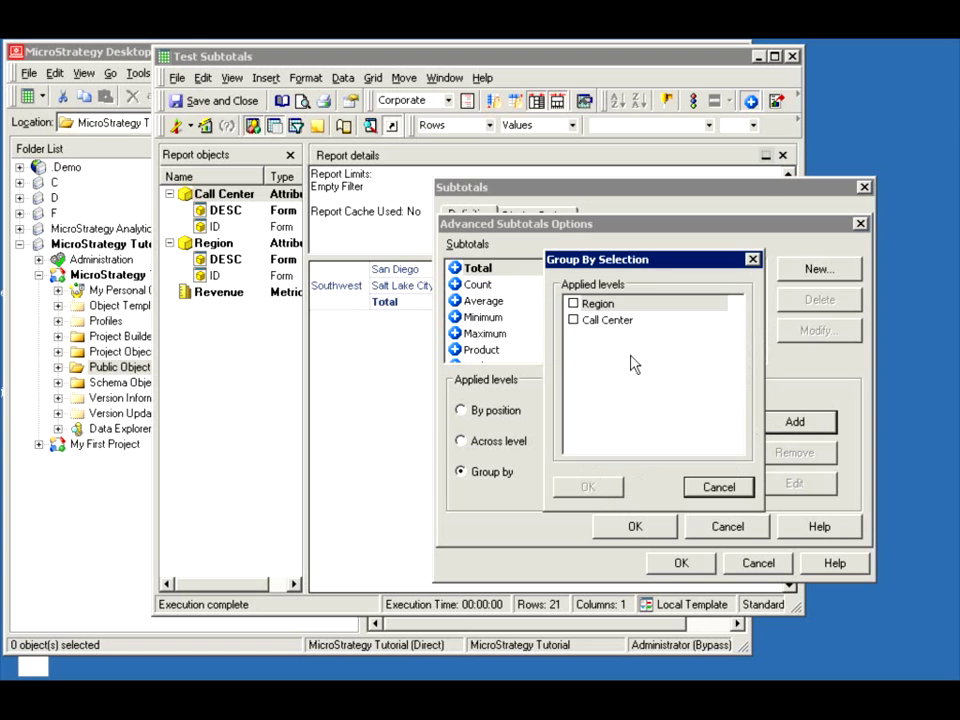
{"action": "left_click", "coordinate": [573, 304]}
{"action": "left_click", "coordinate": [587, 486]}
{"action": "left_click", "coordinate": [634, 526]}
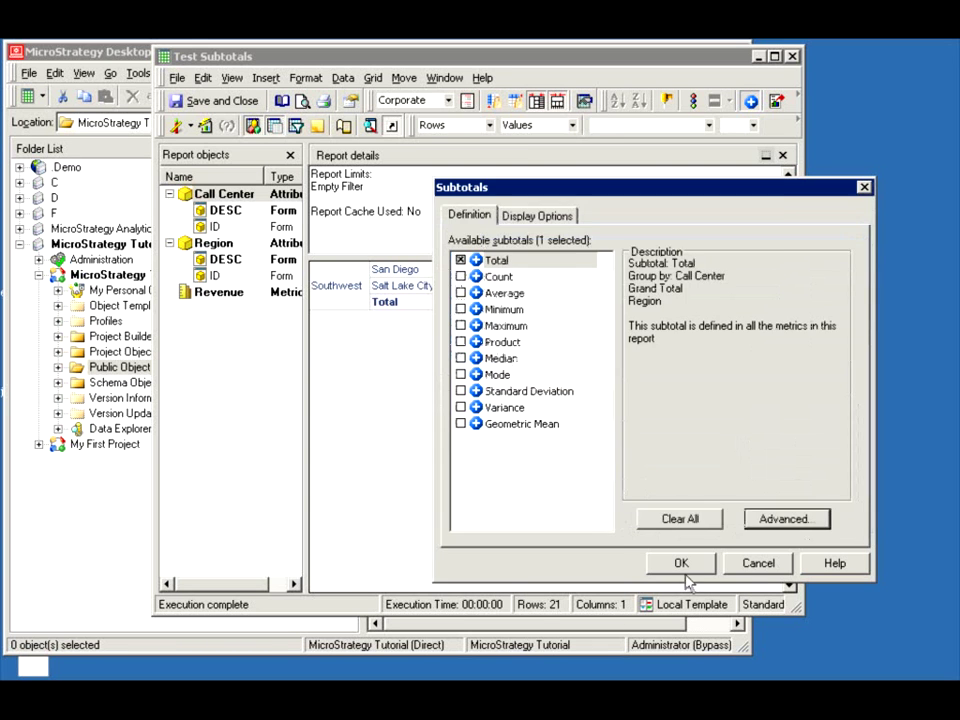
{"action": "left_click", "coordinate": [681, 563]}
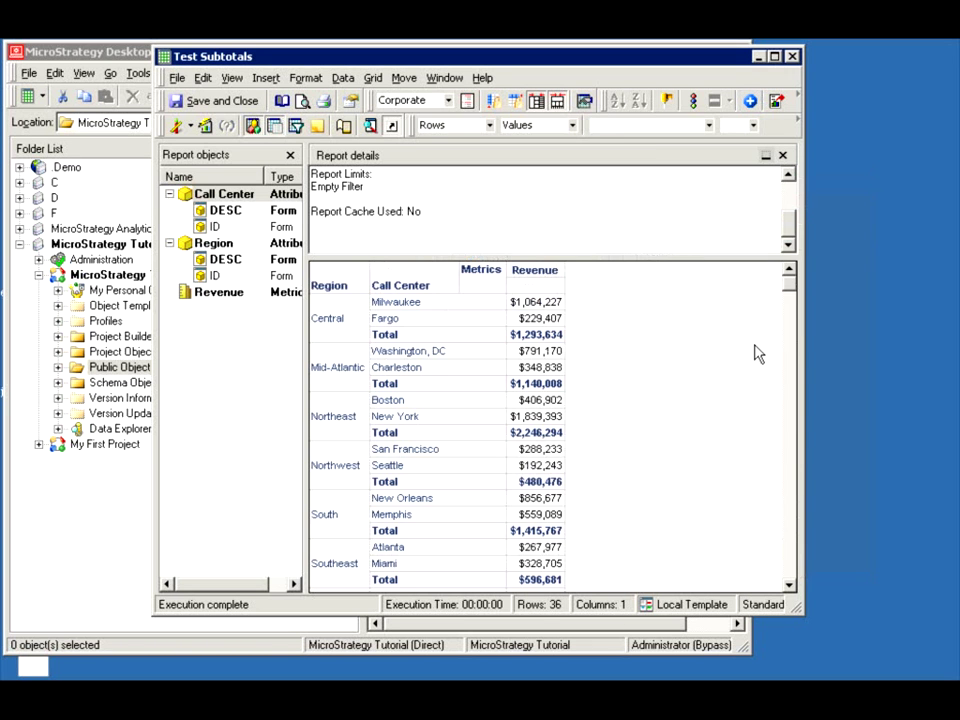
Step: Review the grouped totals, then set Total across the Region and Call Center levels
{"action": "left_click", "coordinate": [791, 455]}
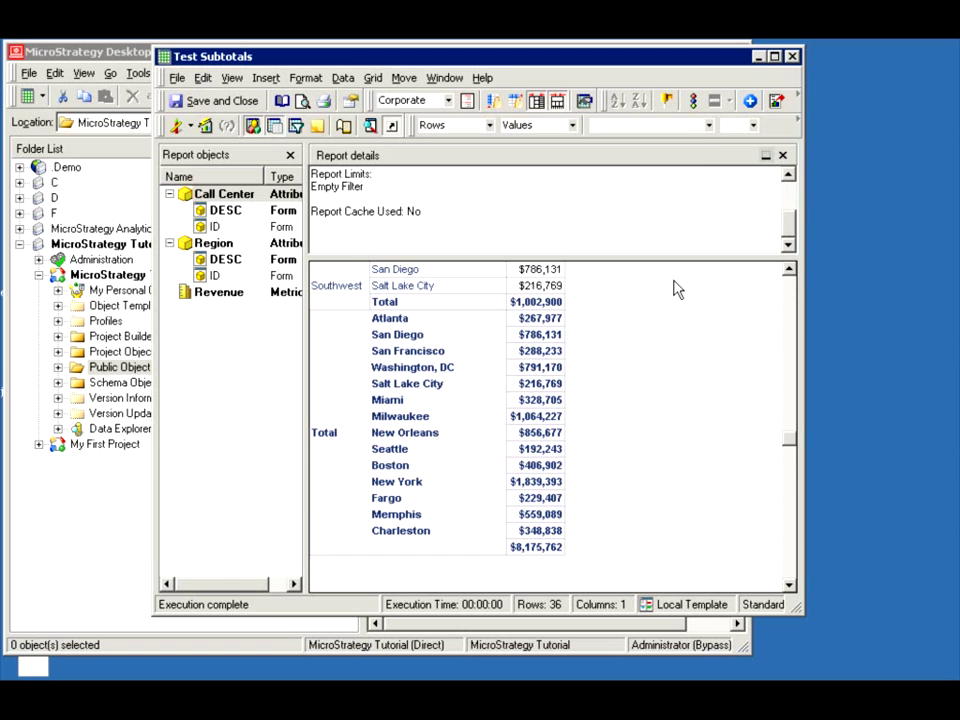
{"action": "key", "text": "ctrl+Home"}
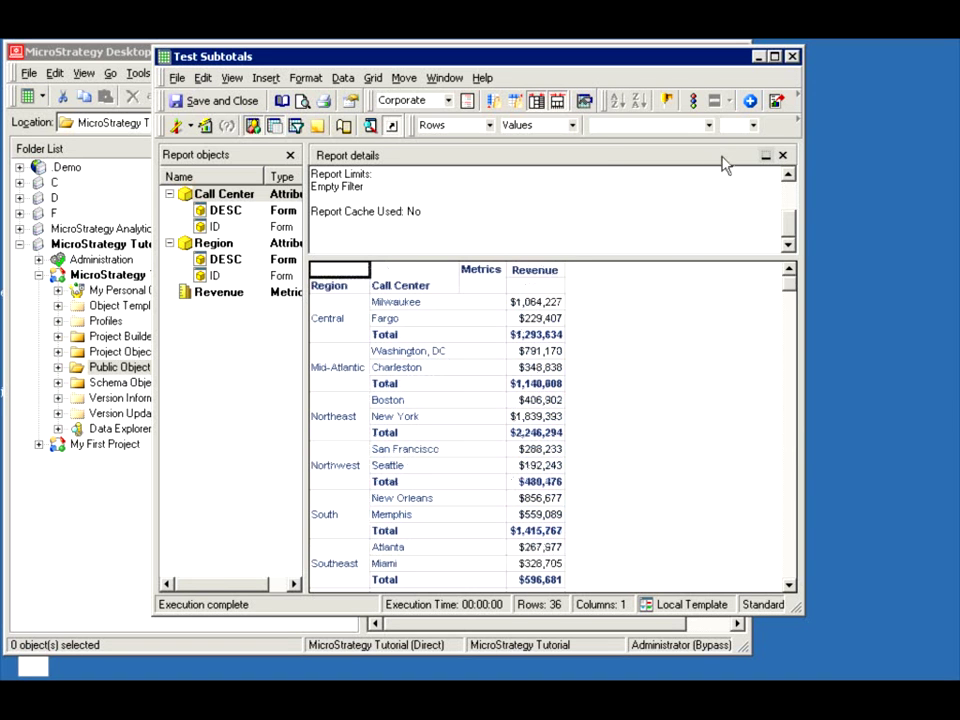
{"action": "left_click", "coordinate": [748, 103]}
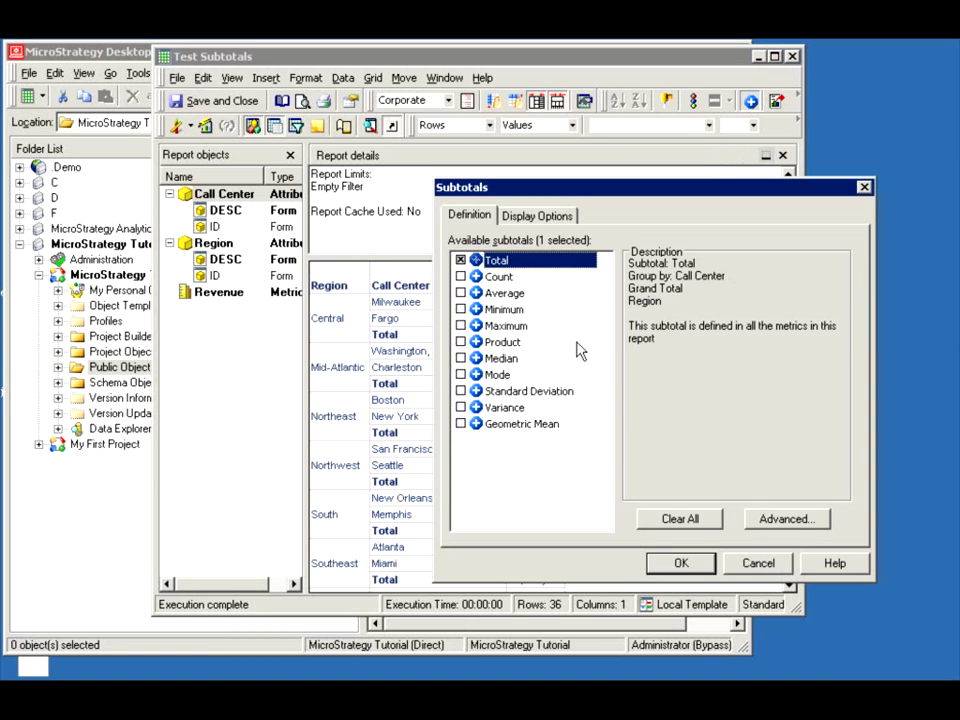
{"action": "left_click", "coordinate": [790, 520]}
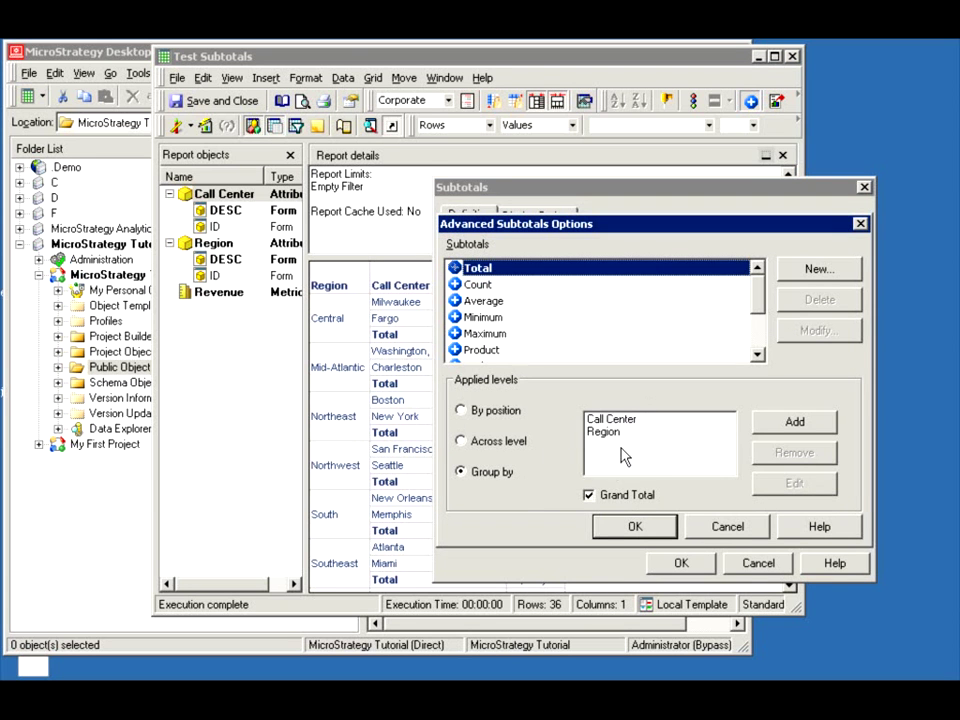
{"action": "left_click", "coordinate": [505, 450]}
{"action": "left_click", "coordinate": [595, 414]}
{"action": "left_click", "coordinate": [596, 431]}
{"action": "left_click", "coordinate": [633, 524]}
{"action": "left_click", "coordinate": [664, 562]}
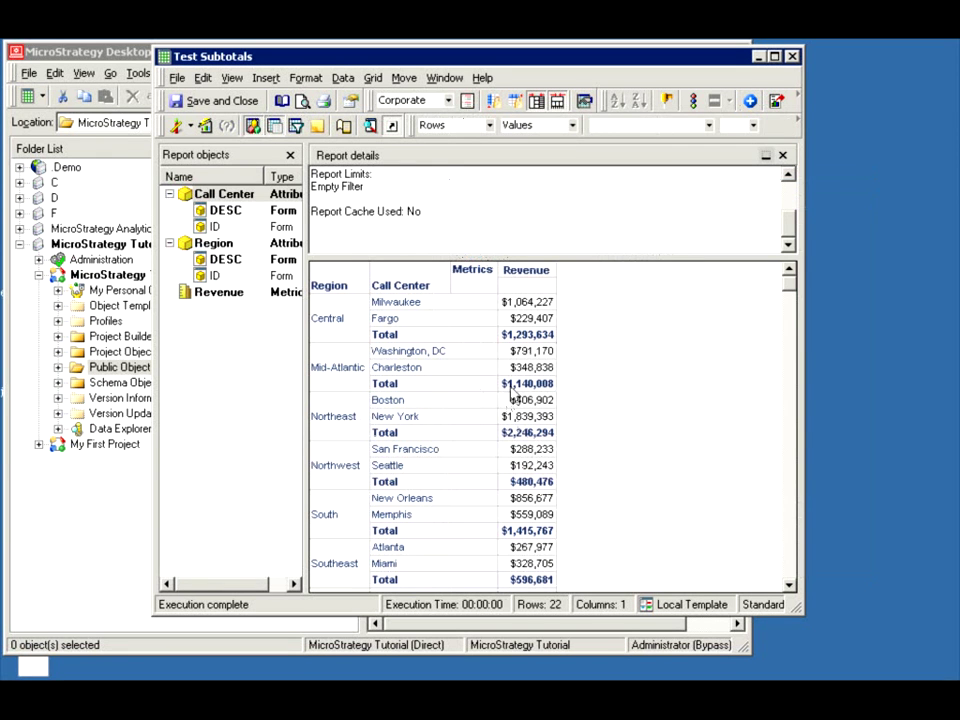
Step: Scroll the rerun report to confirm regional totals and the $8,175,762 grand total
{"action": "scroll", "coordinate": [782, 573], "scroll_direction": "down", "scroll_amount": 5}
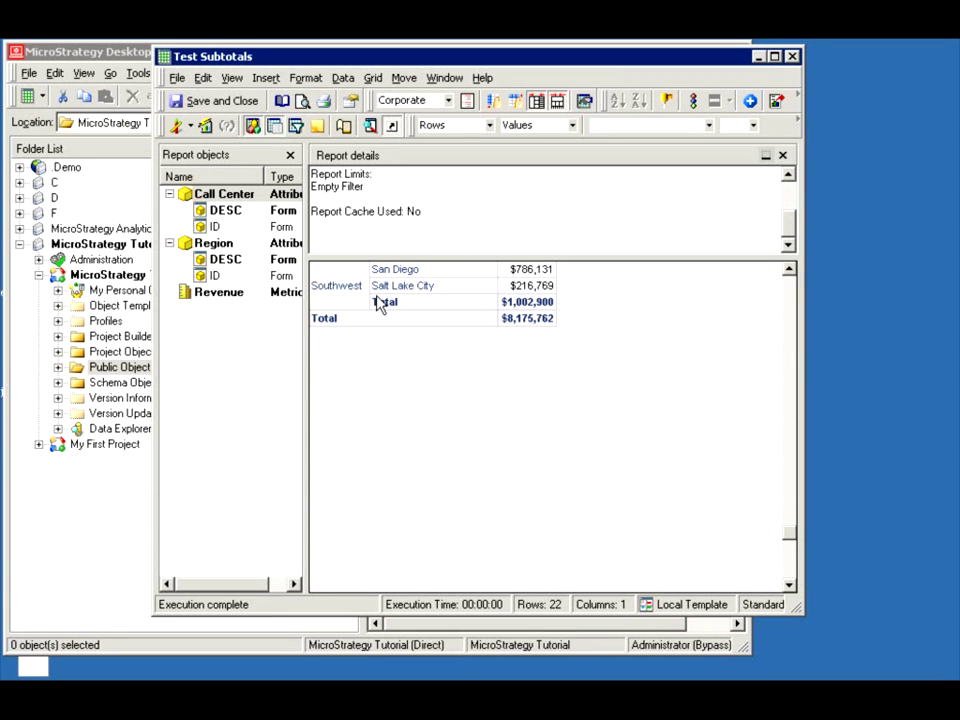
{"action": "left_click", "coordinate": [788, 272]}
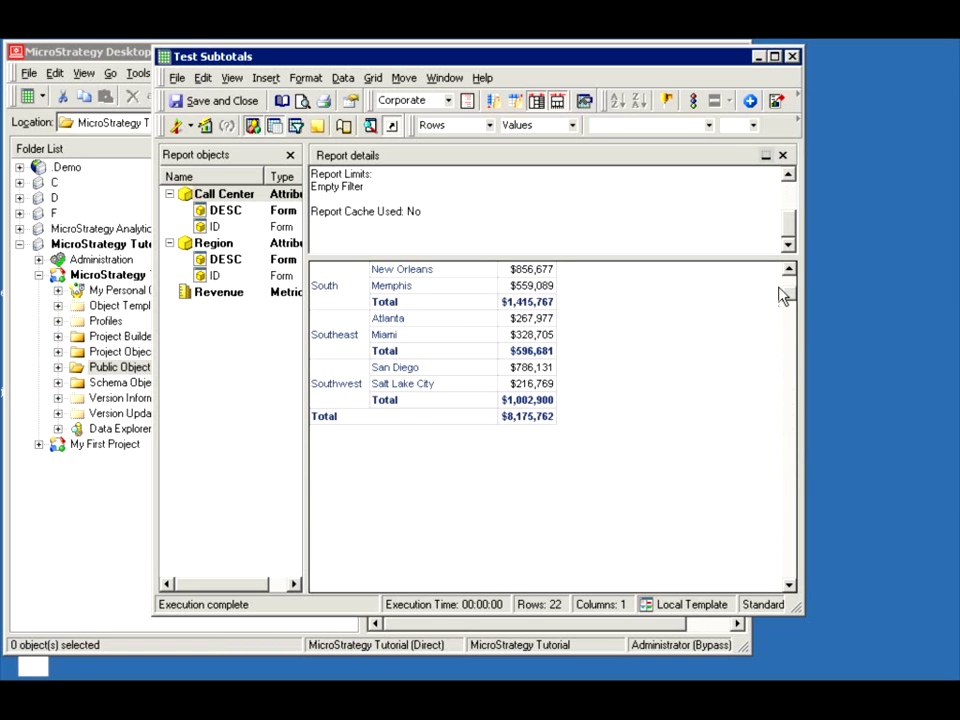
{"action": "scroll", "coordinate": [784, 295], "scroll_direction": "up", "scroll_amount": 5}
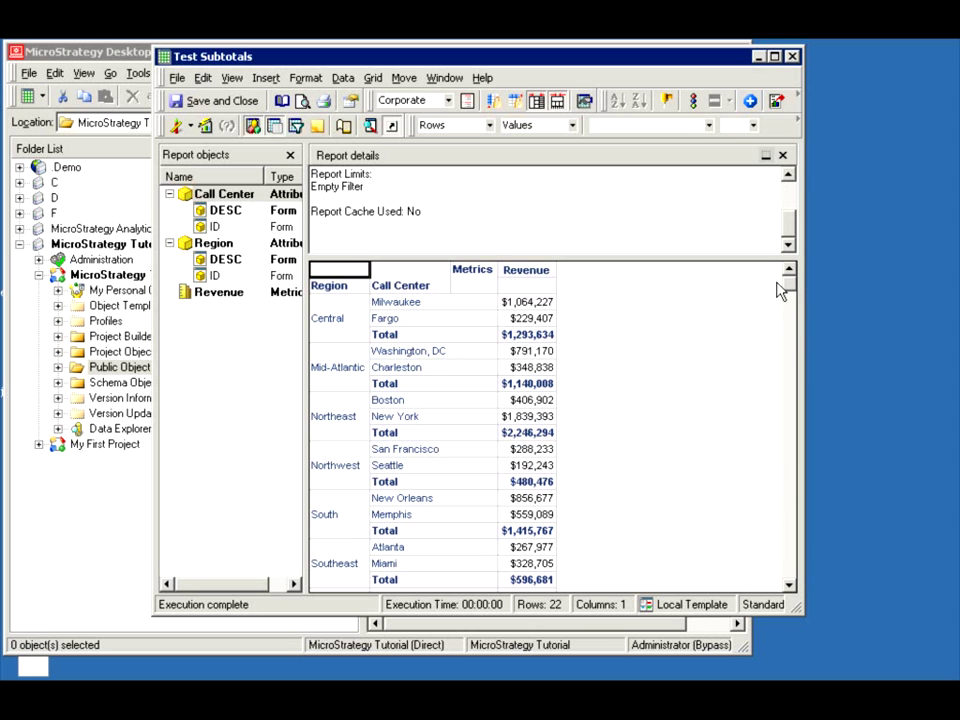
{"action": "left_click", "coordinate": [750, 101]}
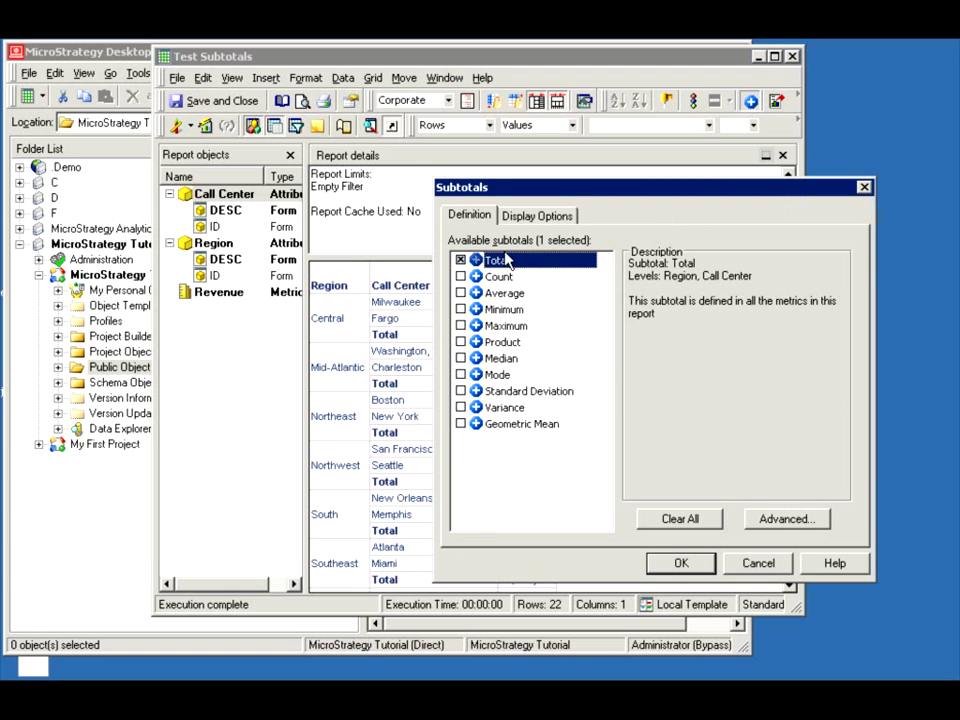
Step: Start a new custom subtotal and name it My New Subtotal
{"action": "left_click", "coordinate": [782, 519]}
{"action": "left_click", "coordinate": [461, 411]}
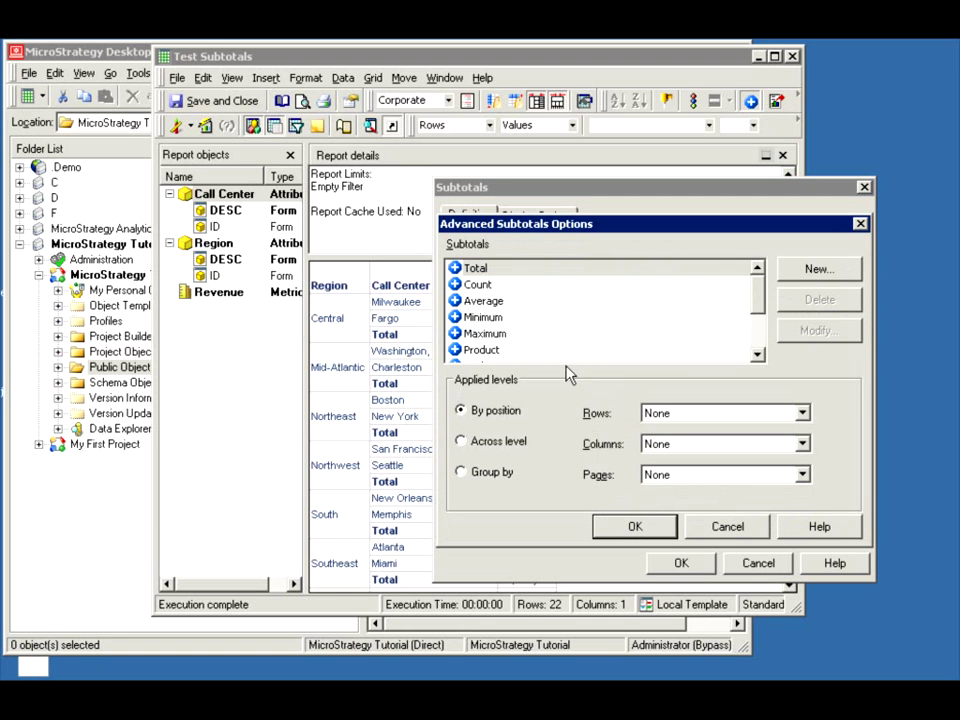
{"action": "mouse_move", "coordinate": [756, 289]}
{"action": "left_mouse_down"}
{"action": "mouse_move", "coordinate": [760, 345]}
{"action": "mouse_move", "coordinate": [761, 289]}
{"action": "left_mouse_up"}
{"action": "left_click", "coordinate": [815, 271]}
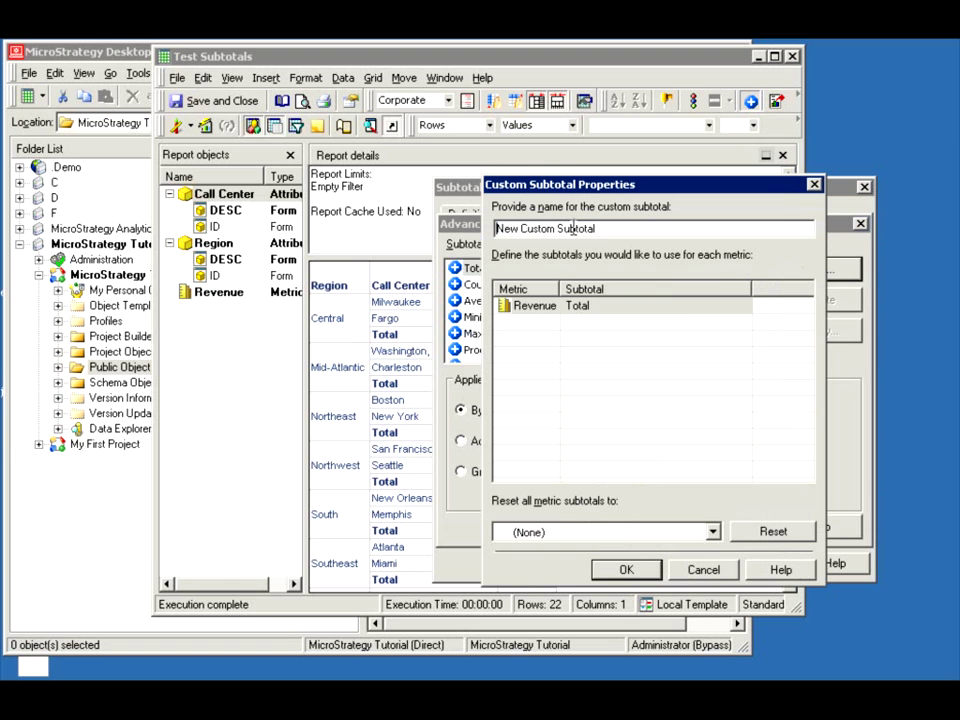
{"action": "left_click_drag", "start_coordinate": [601, 228], "coordinate": [496, 228]}
{"action": "type", "text": "My"}
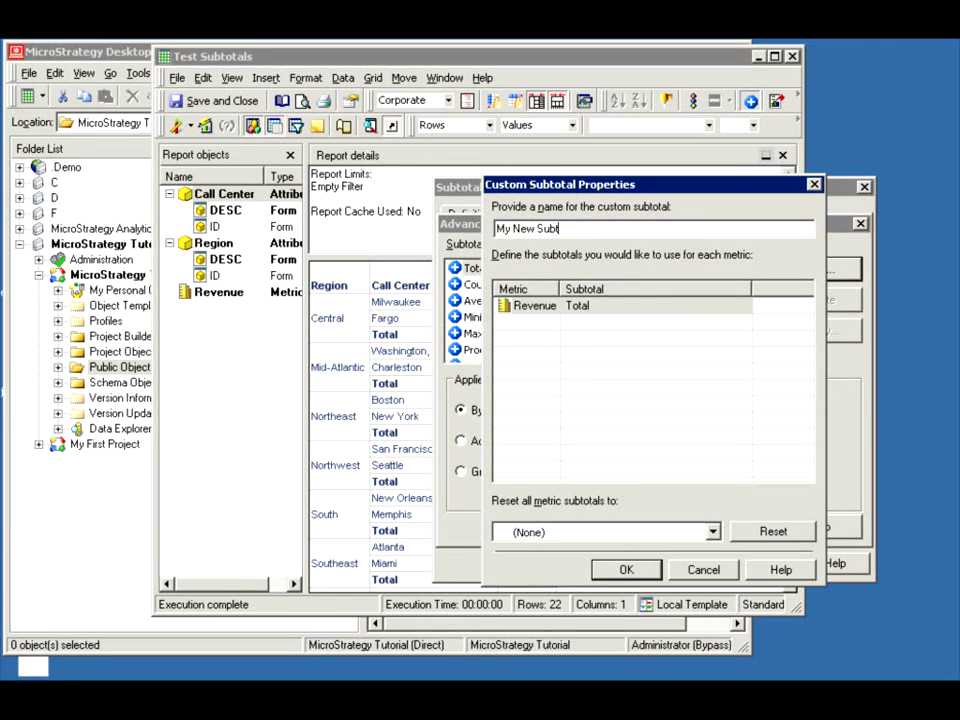
Step: Set Revenue's subtotal function to (None) in the custom subtotal
{"action": "left_click", "coordinate": [592, 307]}
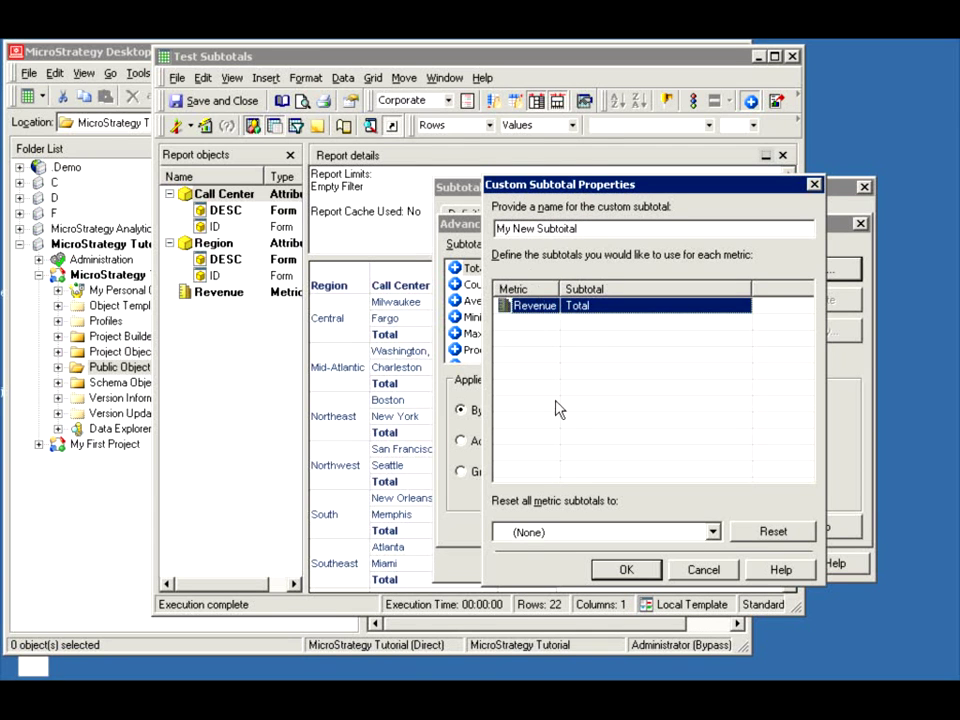
{"action": "left_click", "coordinate": [585, 311]}
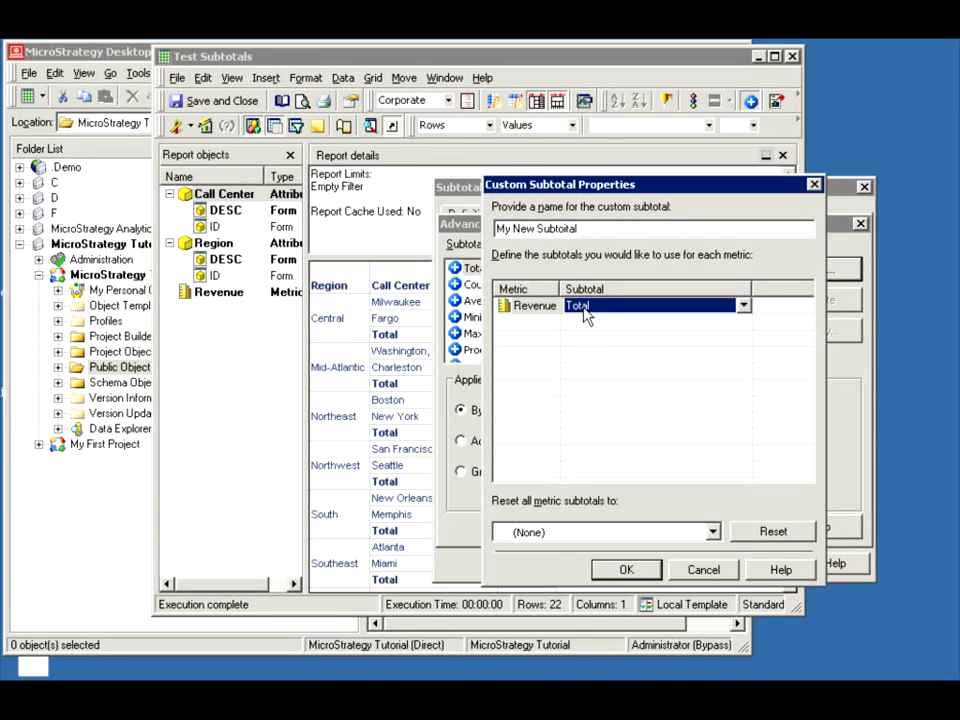
{"action": "left_click", "coordinate": [586, 313]}
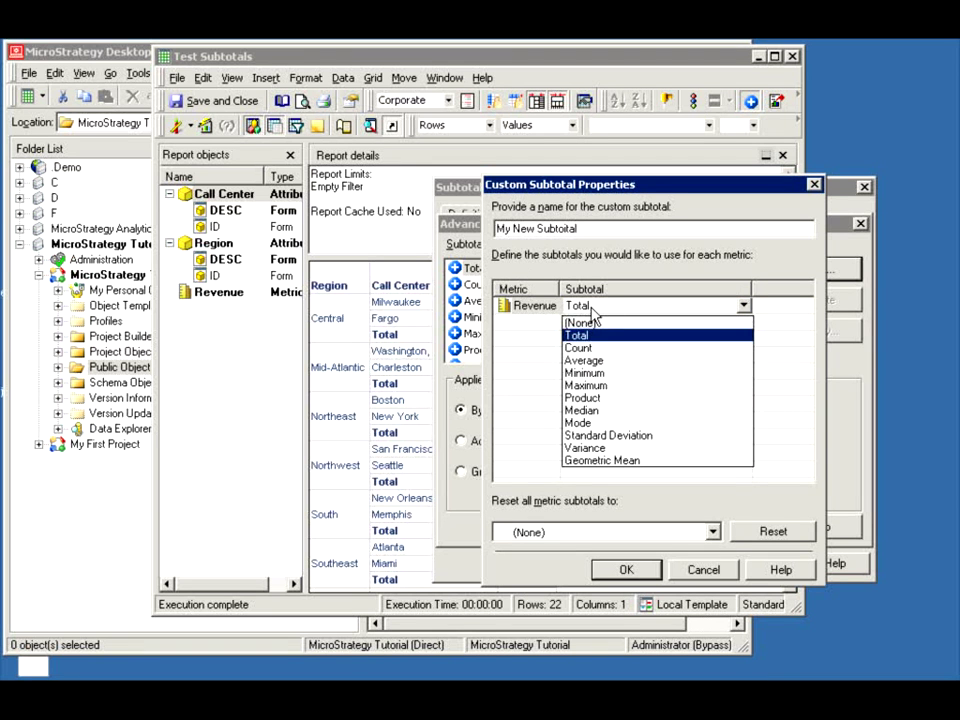
{"action": "left_click", "coordinate": [591, 308]}
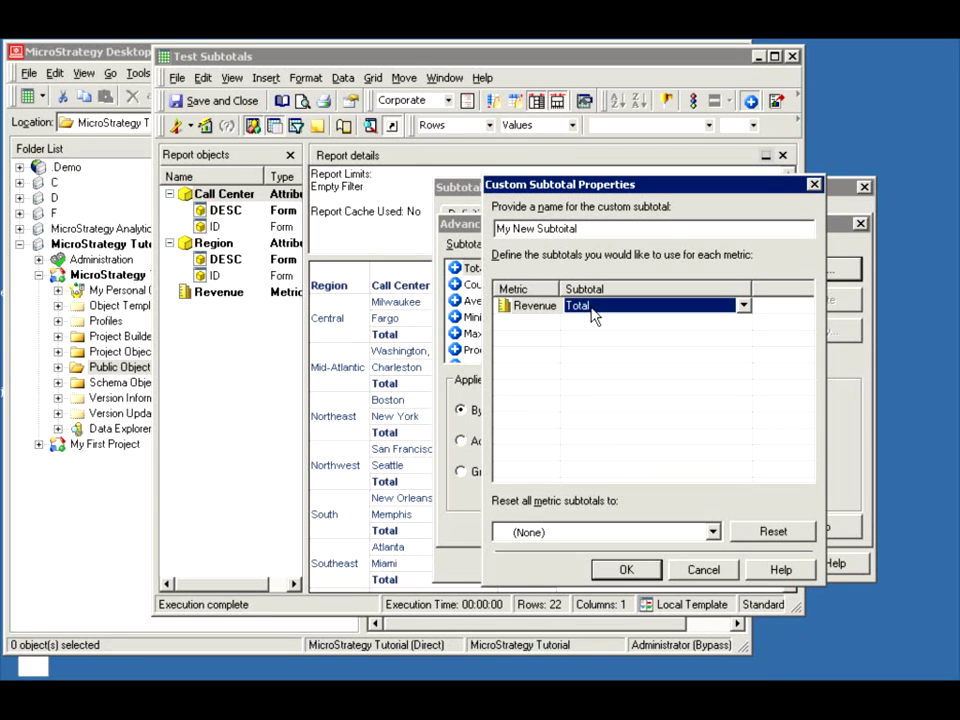
{"action": "left_click", "coordinate": [592, 314]}
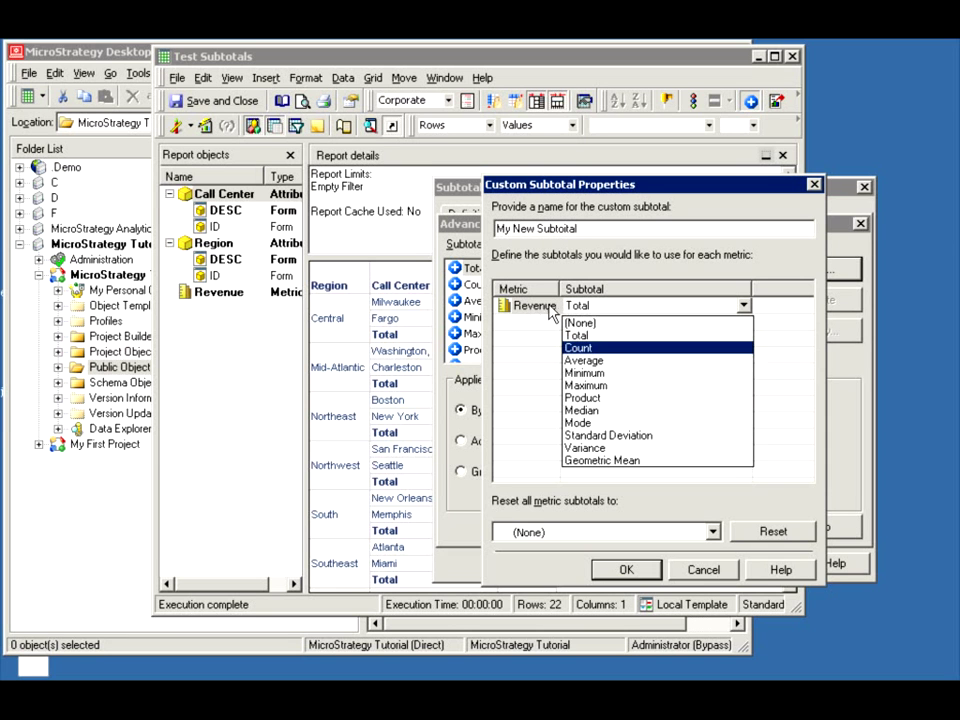
{"action": "left_click", "coordinate": [544, 336]}
{"action": "left_click", "coordinate": [596, 310]}
{"action": "left_click", "coordinate": [590, 322]}
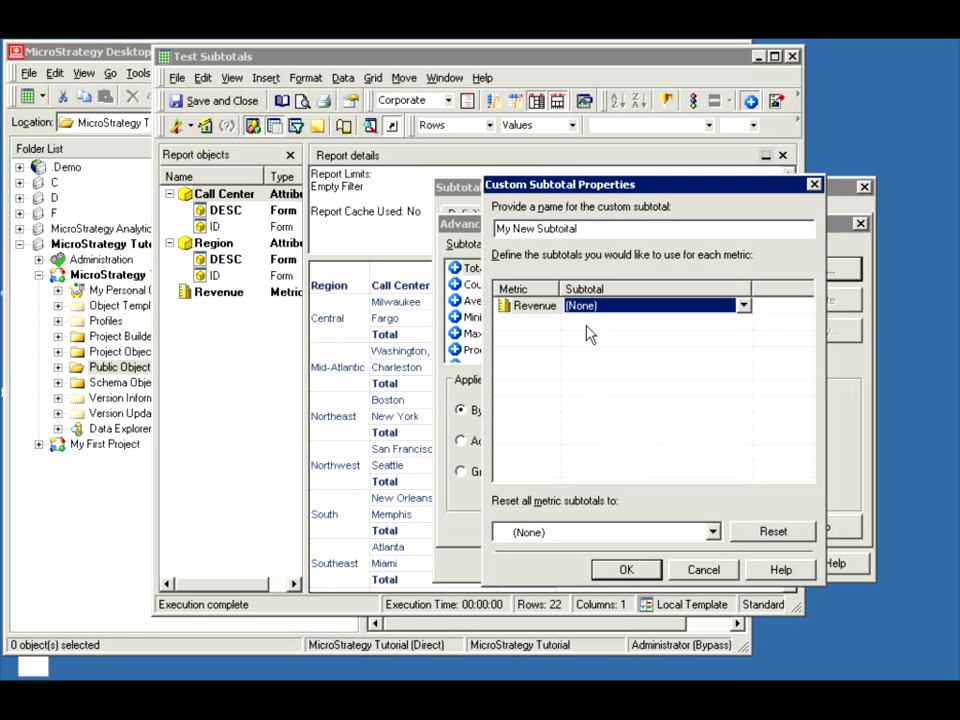
Step: After the invalid-definition error, set Revenue to Average and save the custom subtotal
{"action": "left_click", "coordinate": [620, 571]}
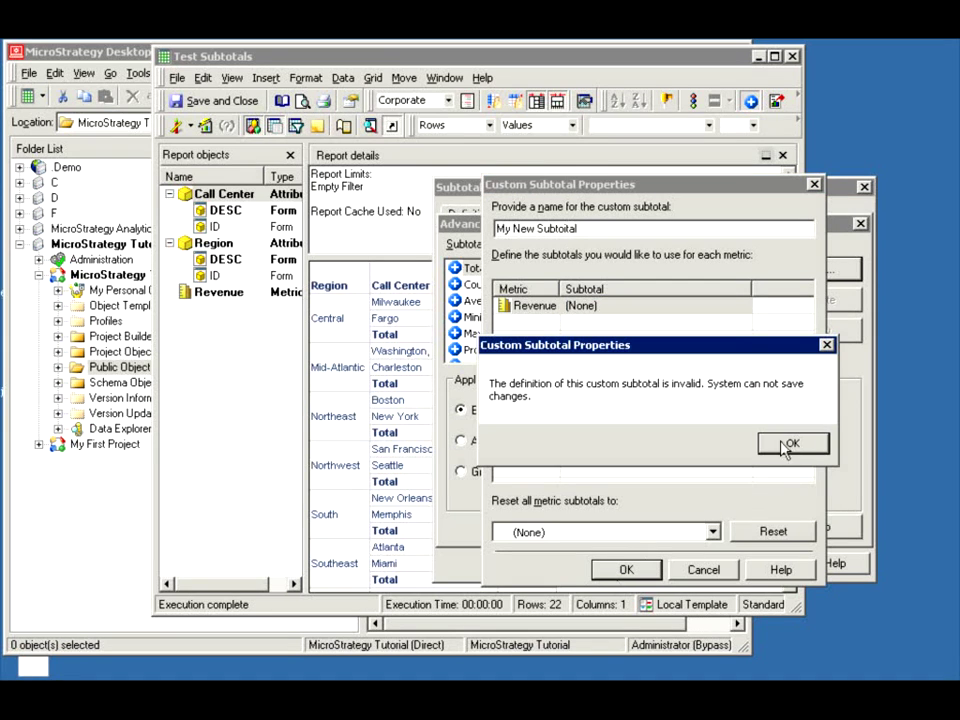
{"action": "left_click", "coordinate": [789, 443]}
{"action": "left_click", "coordinate": [634, 571]}
{"action": "left_click", "coordinate": [792, 443]}
{"action": "left_click", "coordinate": [611, 313]}
{"action": "left_click", "coordinate": [611, 313]}
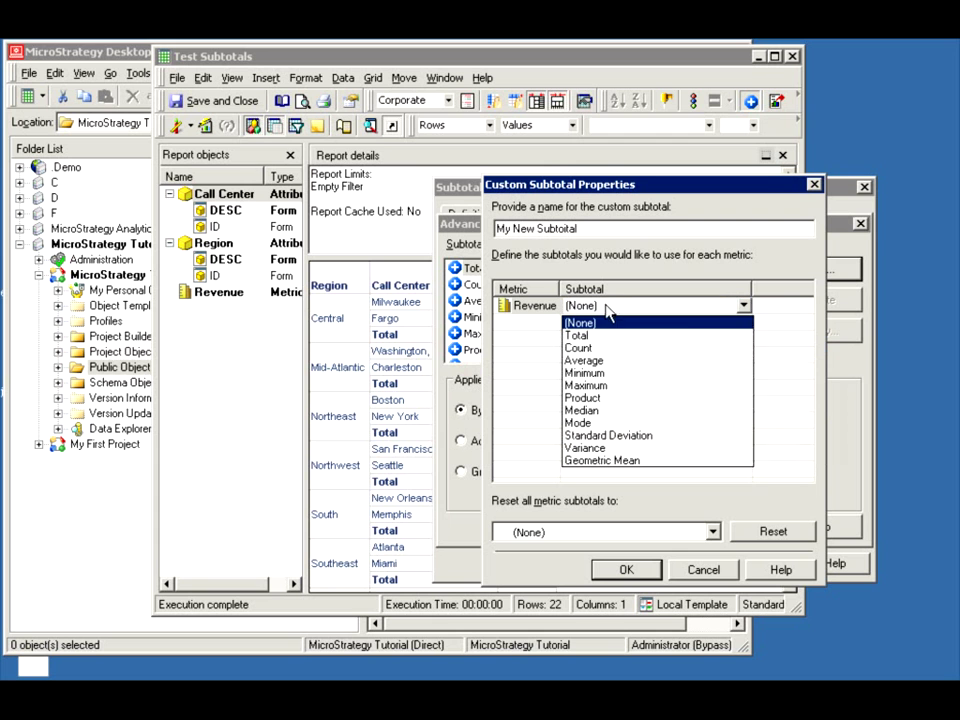
{"action": "left_click", "coordinate": [590, 360]}
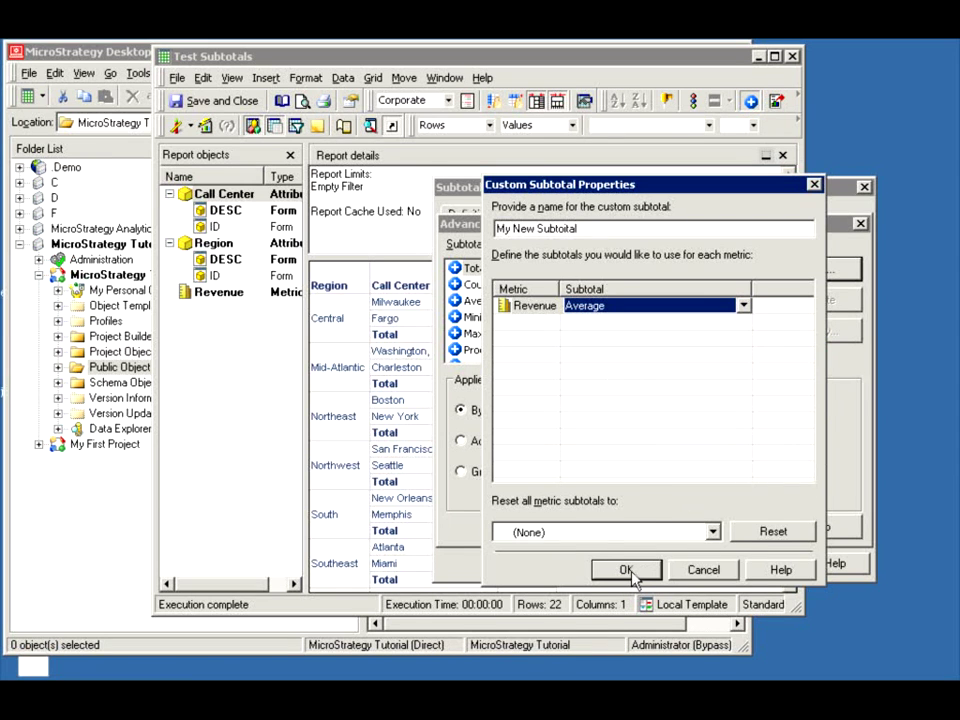
{"action": "left_click", "coordinate": [630, 571]}
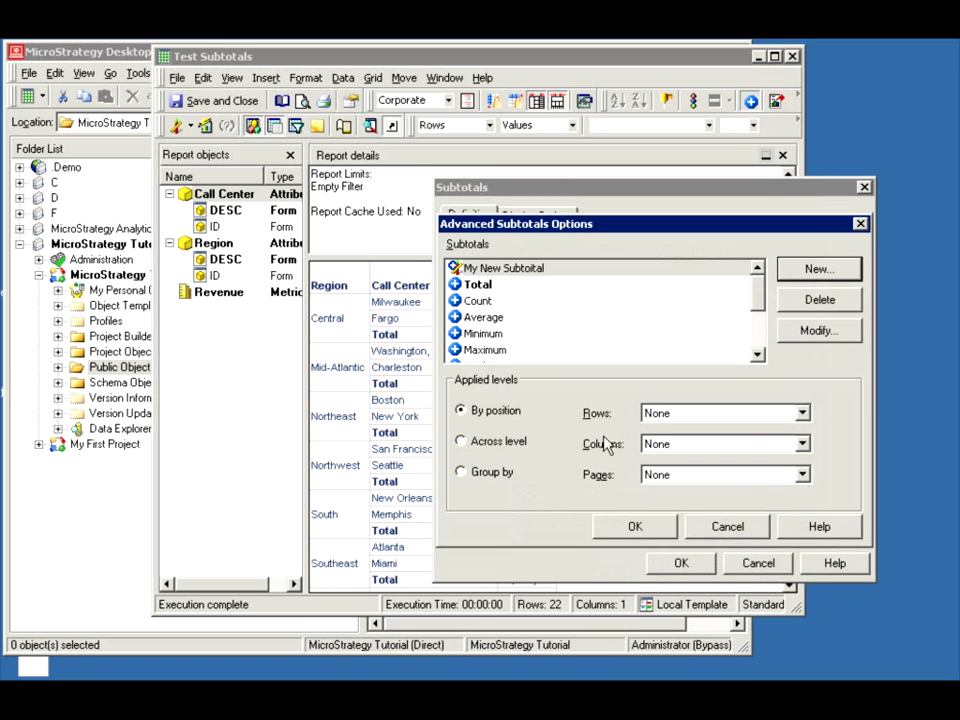
Step: Apply My New Subtotal across the Call Center level and update the report
{"action": "left_click", "coordinate": [484, 448]}
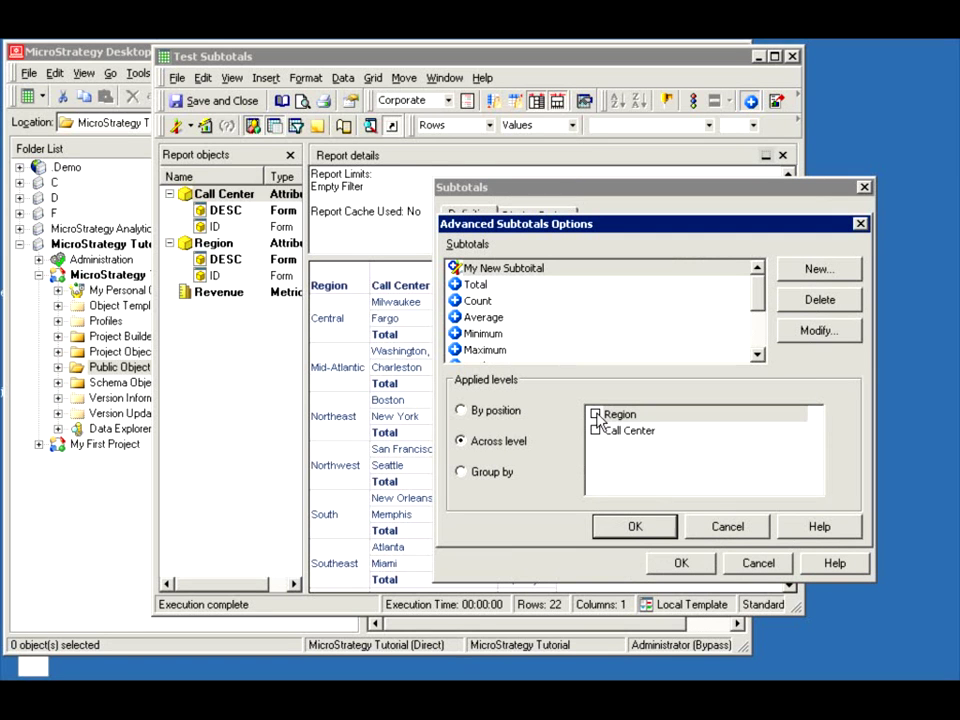
{"action": "left_click", "coordinate": [596, 431]}
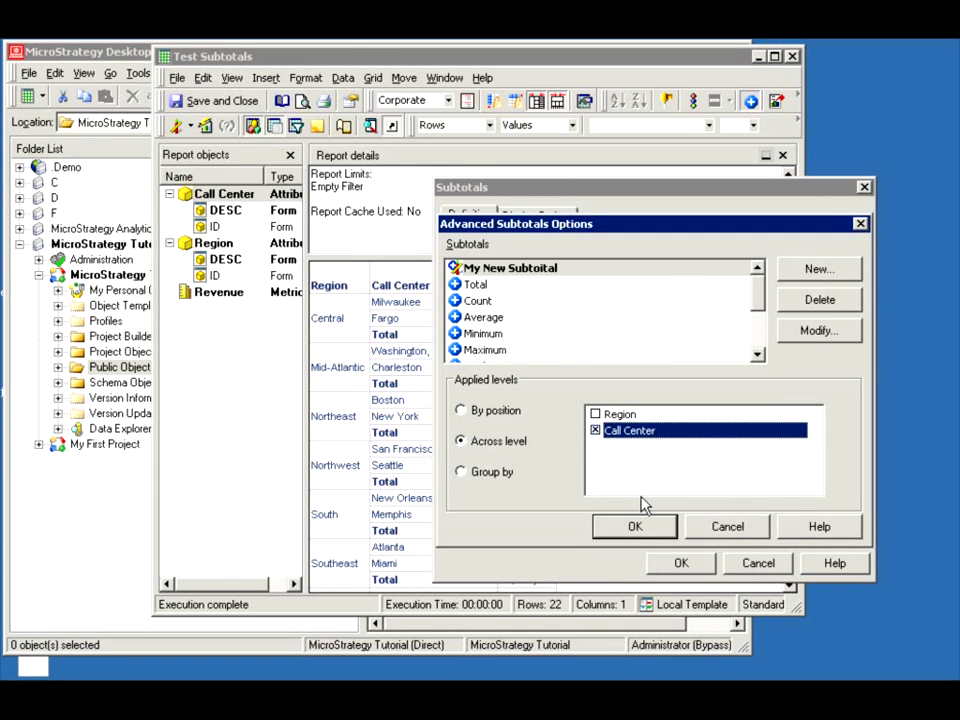
{"action": "left_click", "coordinate": [640, 525]}
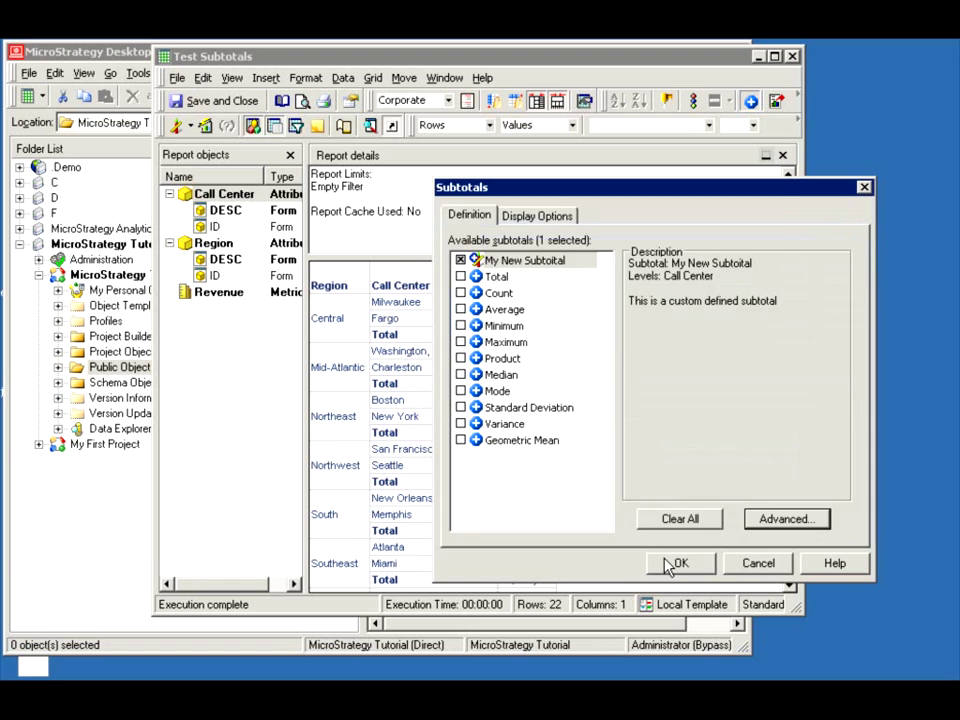
{"action": "left_click", "coordinate": [672, 562]}
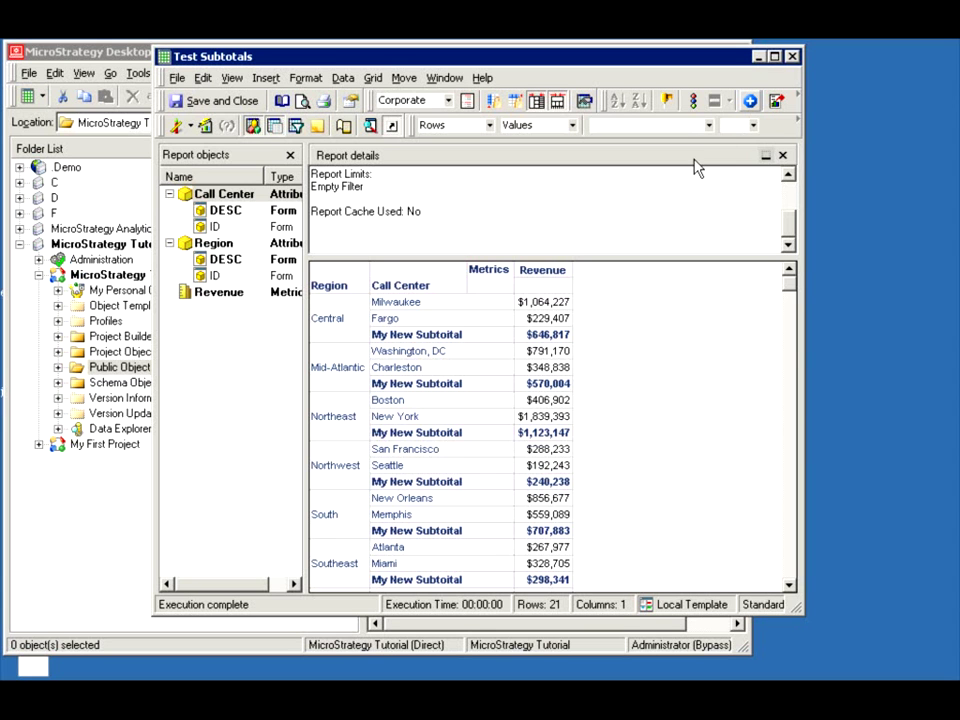
Step: Drag the Profit metric from Metrics > Sales Metrics onto the report template in Design View
{"action": "left_click", "coordinate": [178, 125]}
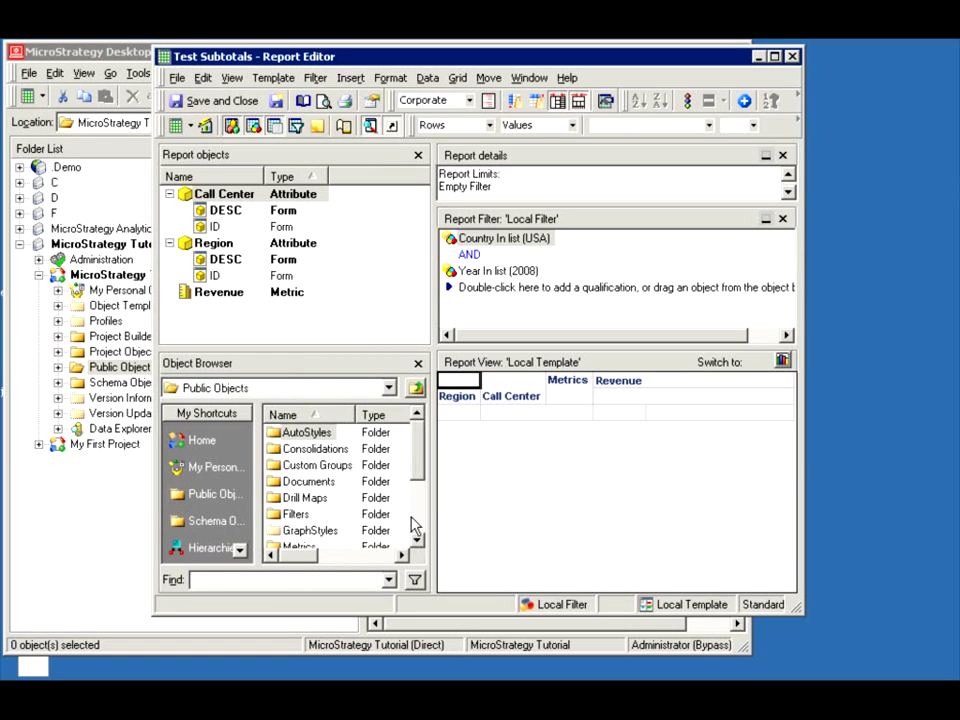
{"action": "left_click", "coordinate": [418, 530]}
{"action": "double_click", "coordinate": [278, 453]}
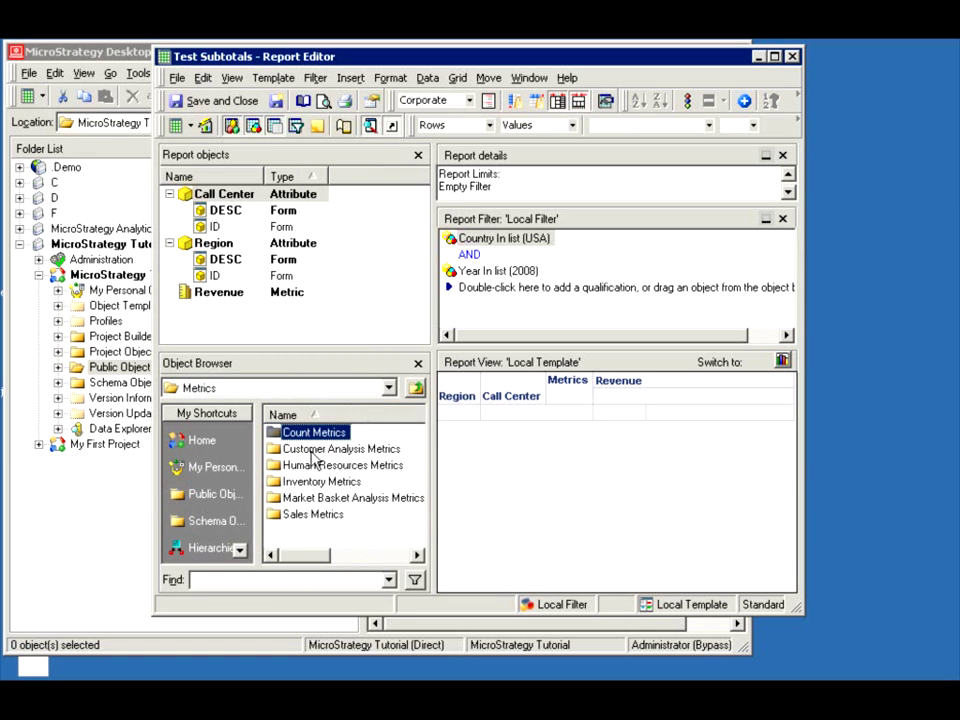
{"action": "double_click", "coordinate": [306, 516]}
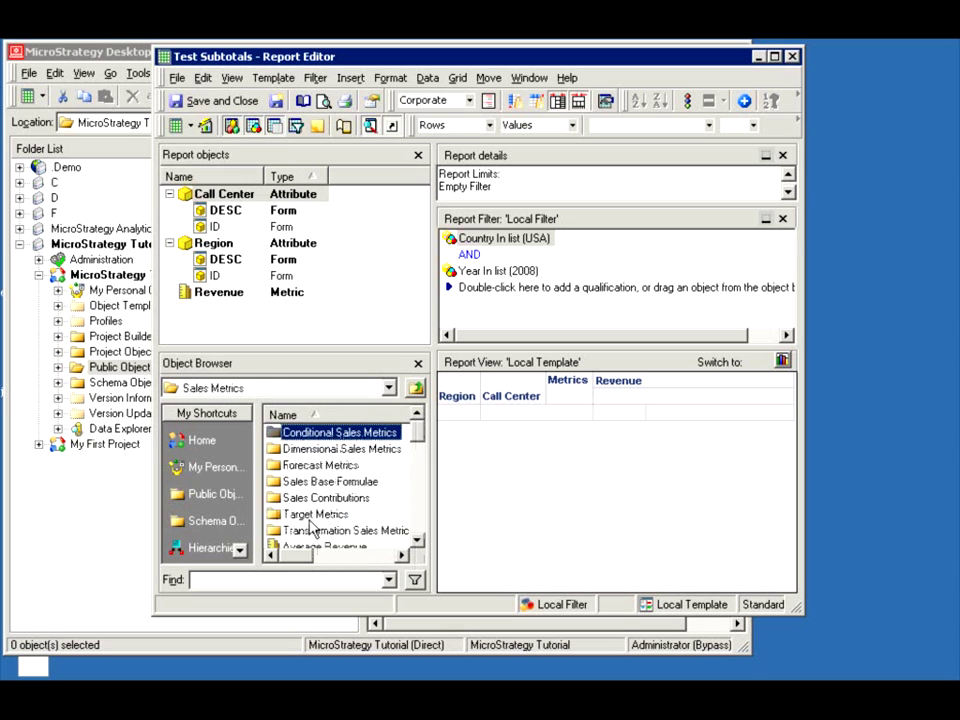
{"action": "left_click", "coordinate": [418, 530]}
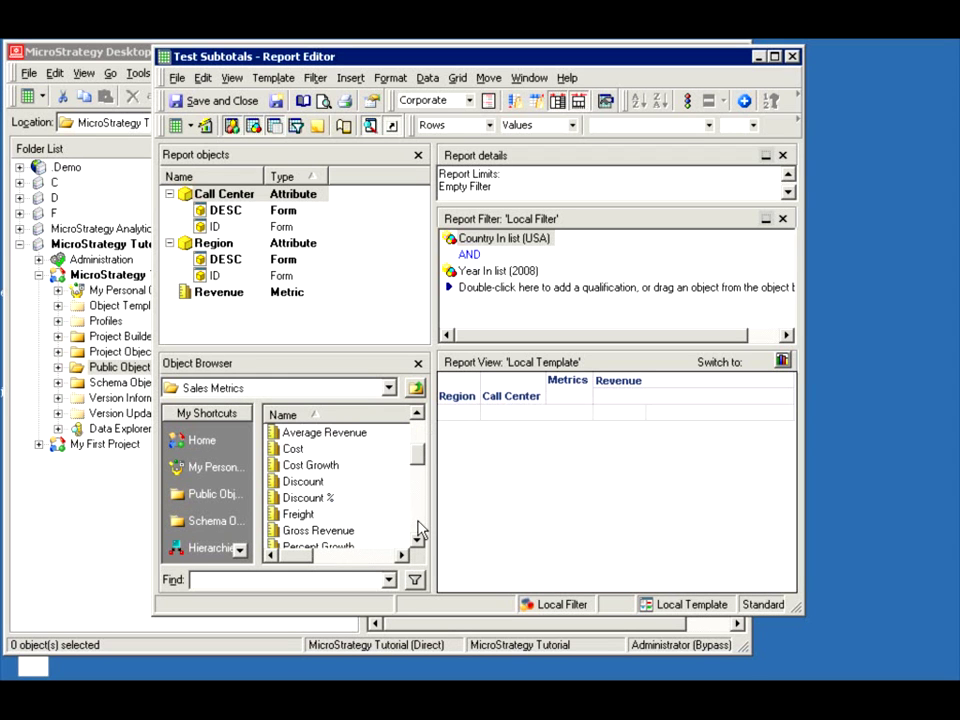
{"action": "left_click", "coordinate": [418, 540]}
{"action": "left_click", "coordinate": [418, 540]}
{"action": "left_click", "coordinate": [418, 540]}
{"action": "left_click", "coordinate": [418, 540]}
{"action": "left_click", "coordinate": [418, 540]}
{"action": "left_click", "coordinate": [418, 540]}
{"action": "left_click_drag", "start_coordinate": [290, 465], "coordinate": [451, 440]}
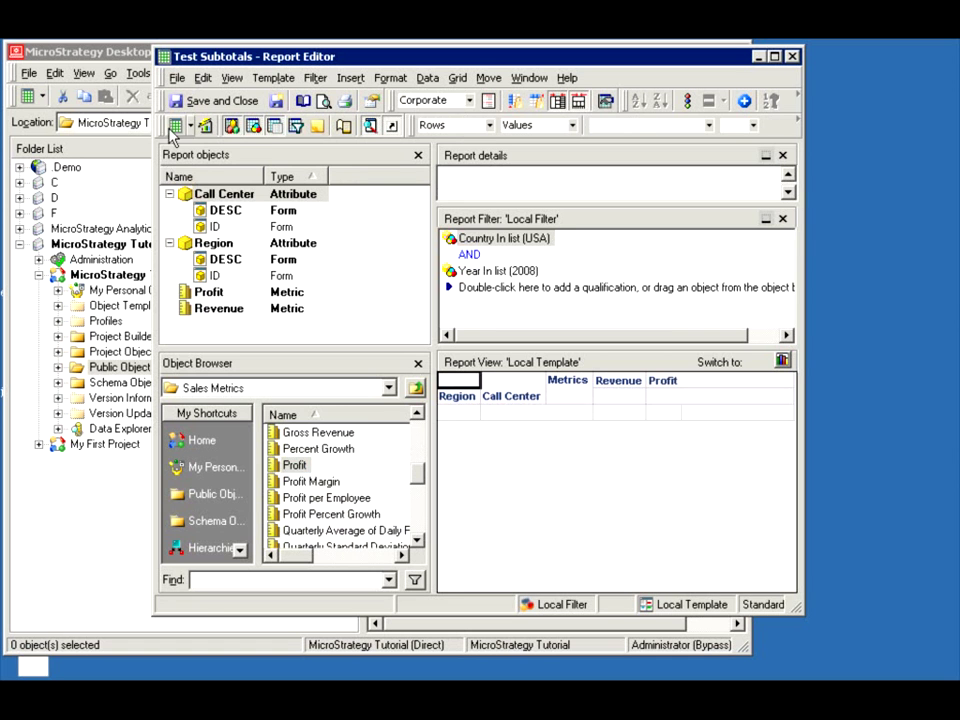
Step: Rerun the report in Grid View and enlarge its window to show more rows
{"action": "left_click", "coordinate": [175, 124]}
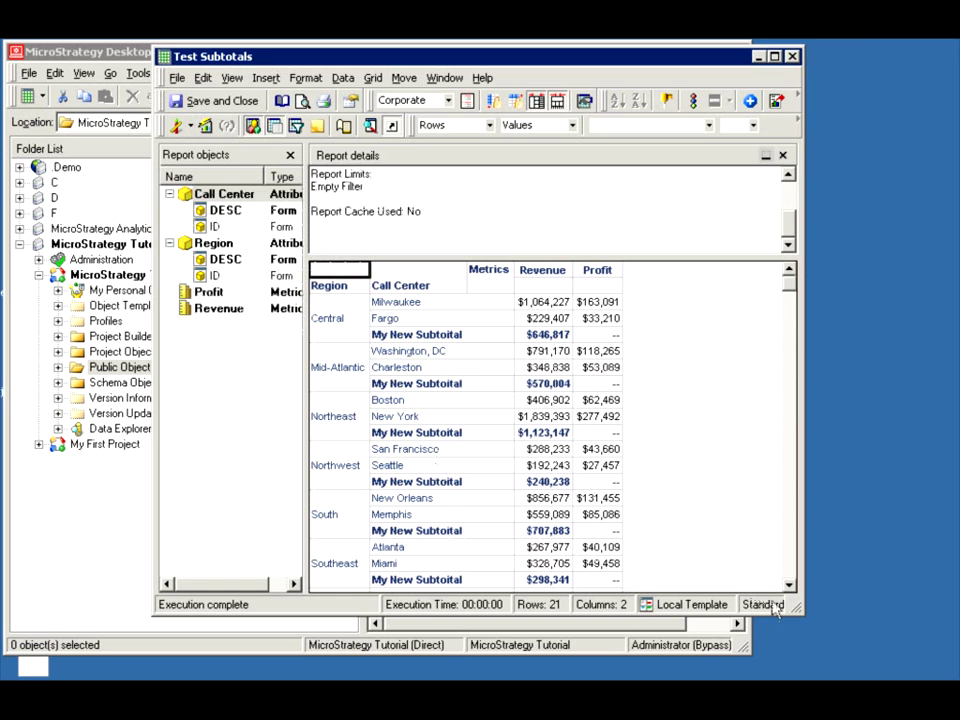
{"action": "left_click_drag", "start_coordinate": [797, 606], "coordinate": [862, 652]}
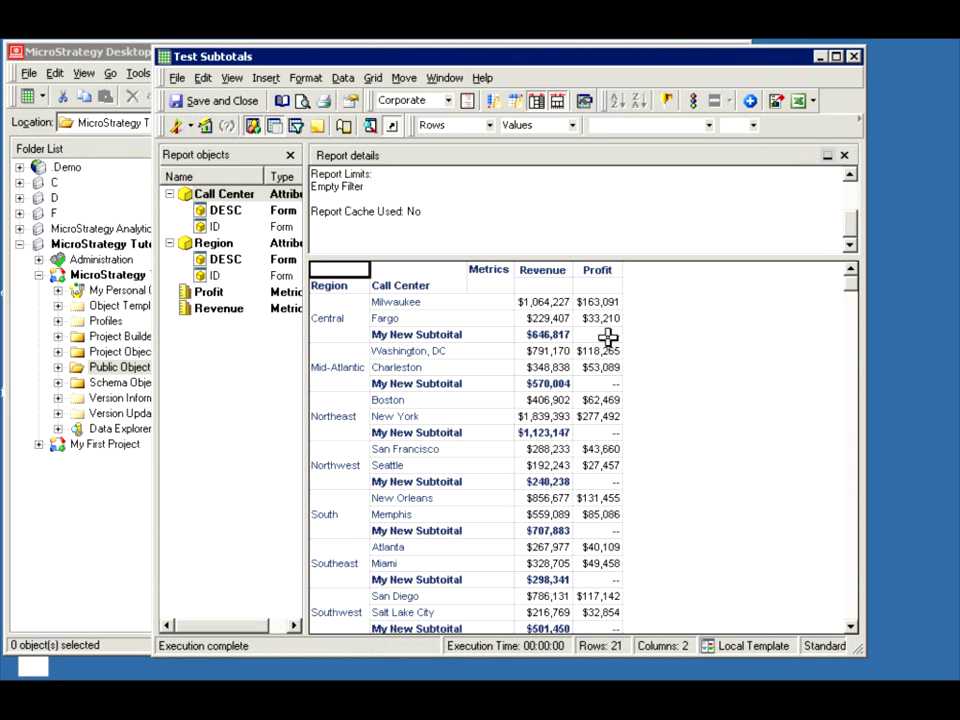
{"action": "left_click", "coordinate": [750, 100]}
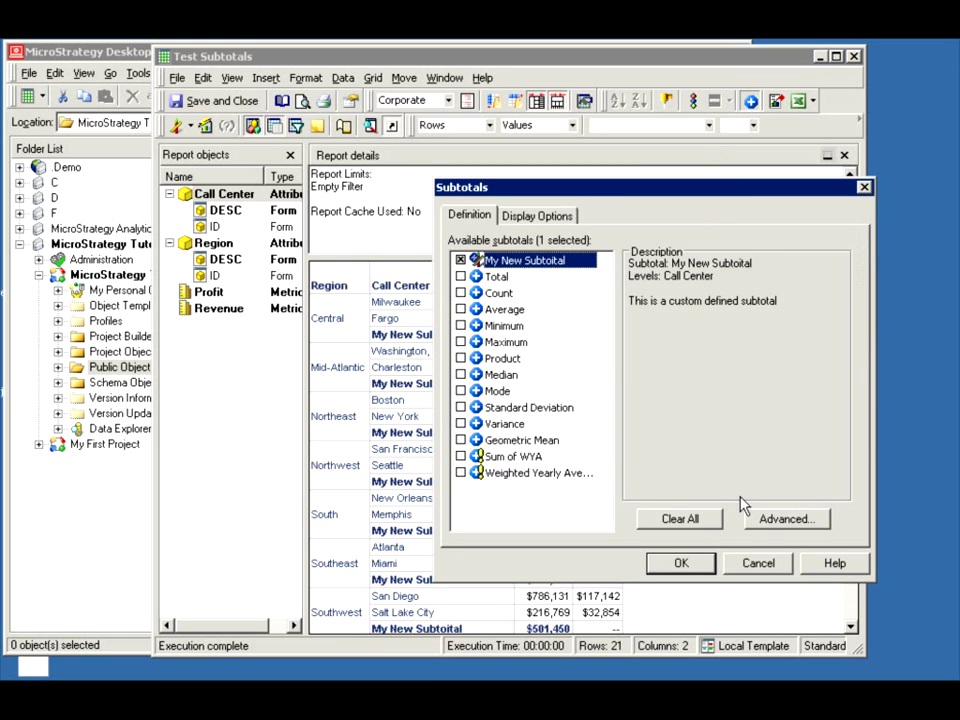
Step: Modify My New Subtotal so Profit uses Average and Revenue uses (None)
{"action": "left_click", "coordinate": [768, 519]}
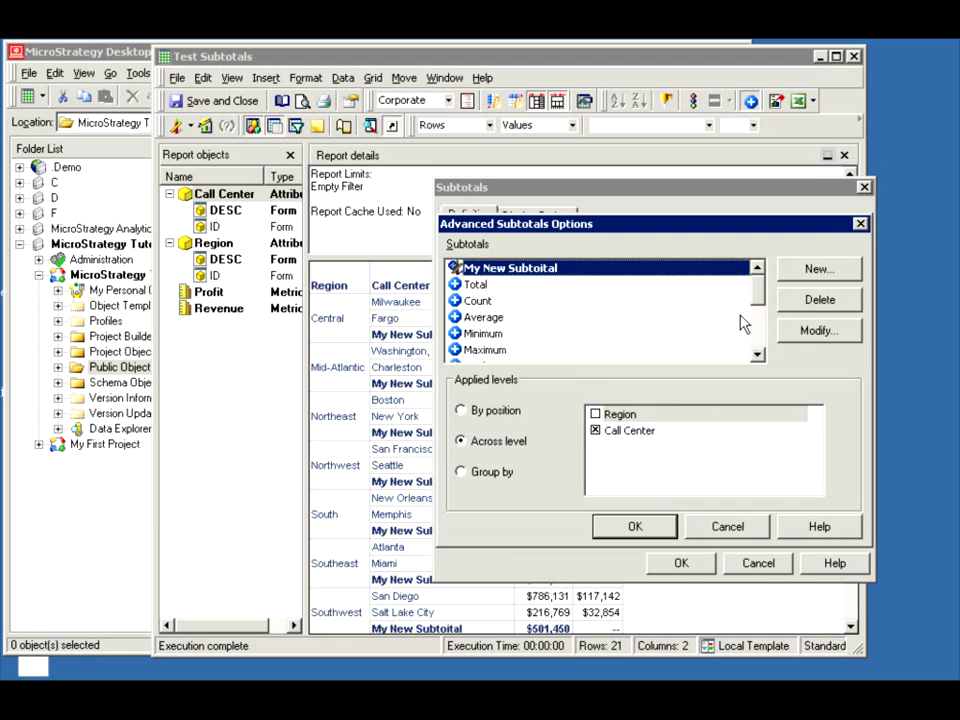
{"action": "left_click", "coordinate": [812, 335]}
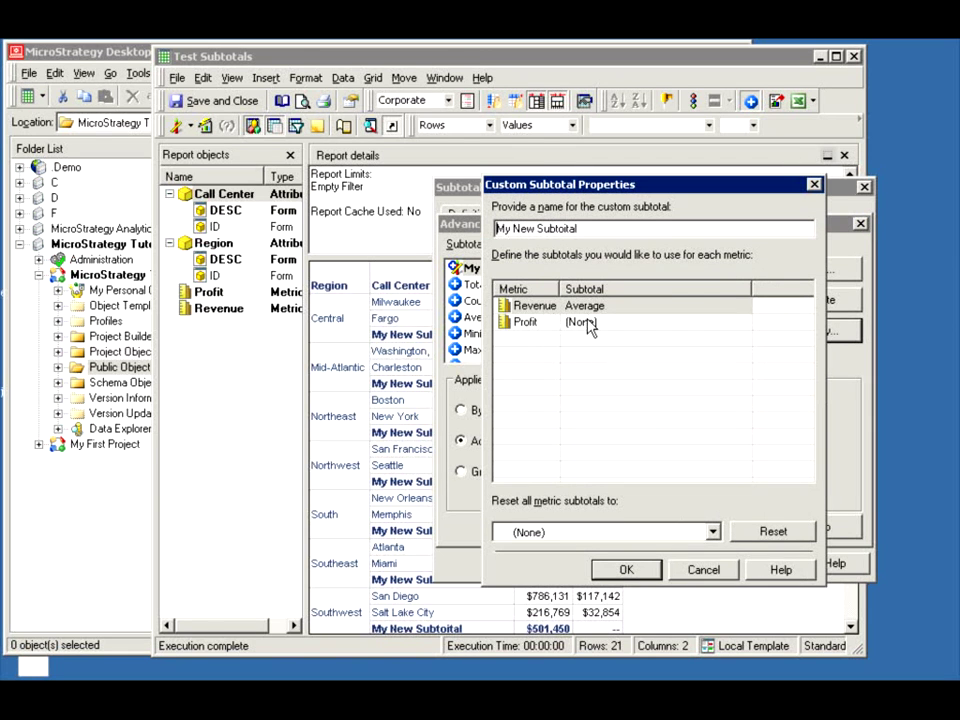
{"action": "left_click", "coordinate": [587, 331]}
{"action": "left_click", "coordinate": [587, 326]}
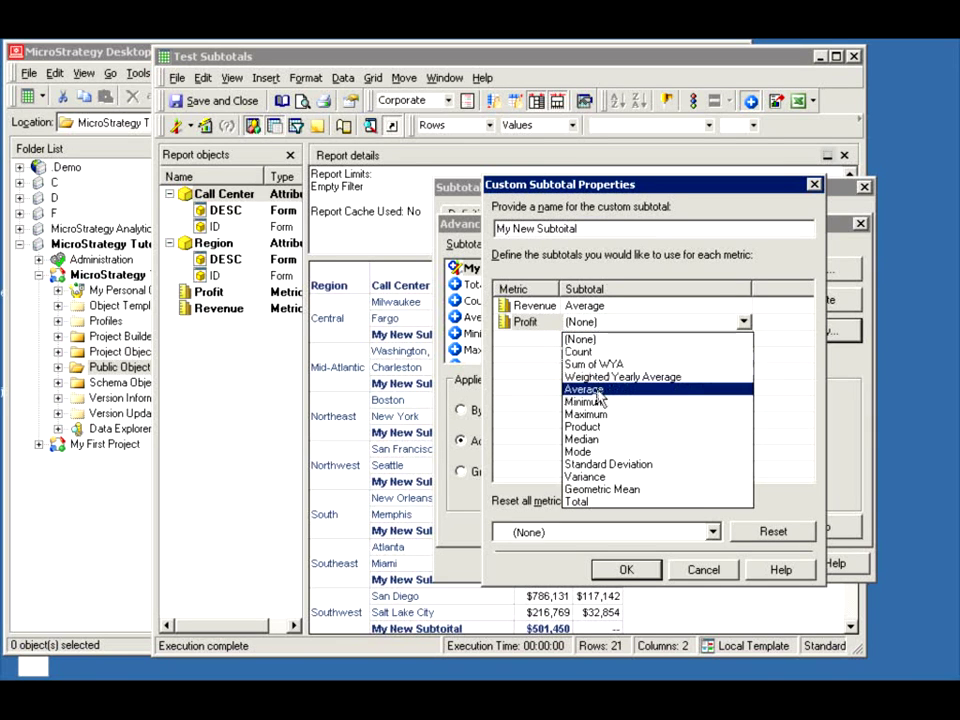
{"action": "left_click", "coordinate": [598, 392]}
{"action": "left_click", "coordinate": [578, 306]}
{"action": "left_click", "coordinate": [580, 308]}
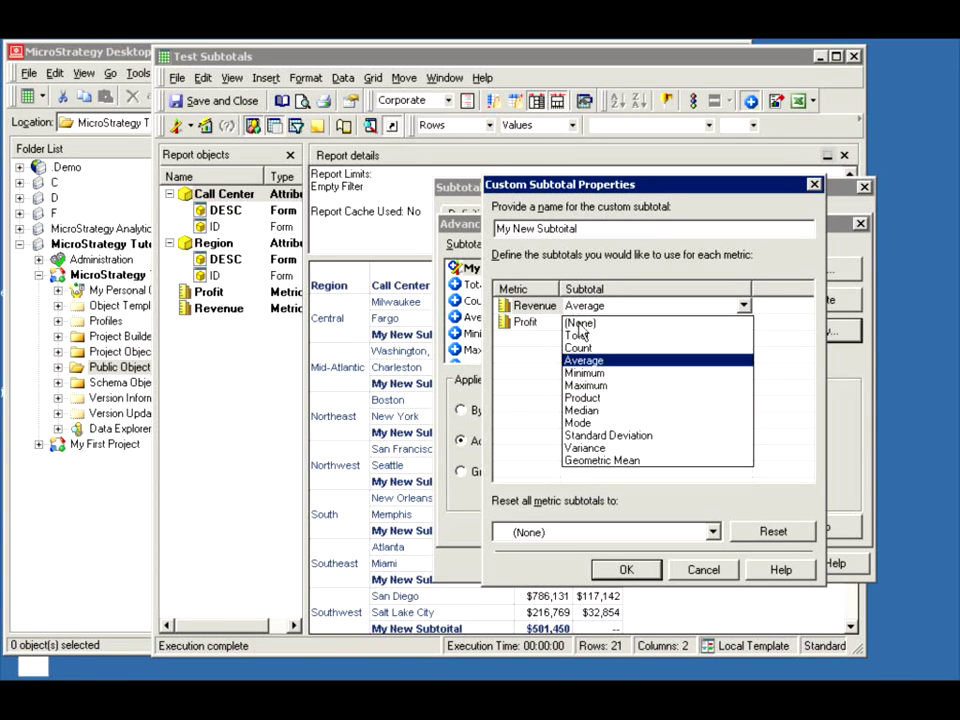
{"action": "left_click", "coordinate": [577, 324]}
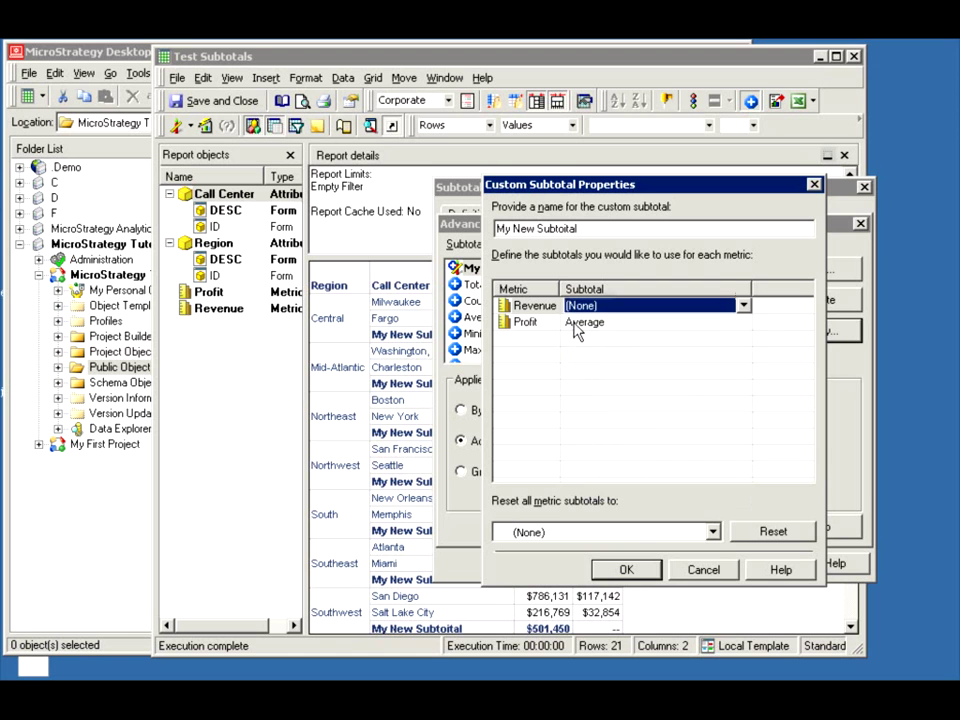
{"action": "left_click", "coordinate": [626, 570]}
Step: Add Region to the across levels and refresh the report with the subtotals
{"action": "left_click", "coordinate": [596, 420]}
{"action": "left_click", "coordinate": [595, 414]}
{"action": "left_click", "coordinate": [635, 526]}
{"action": "left_click", "coordinate": [679, 563]}
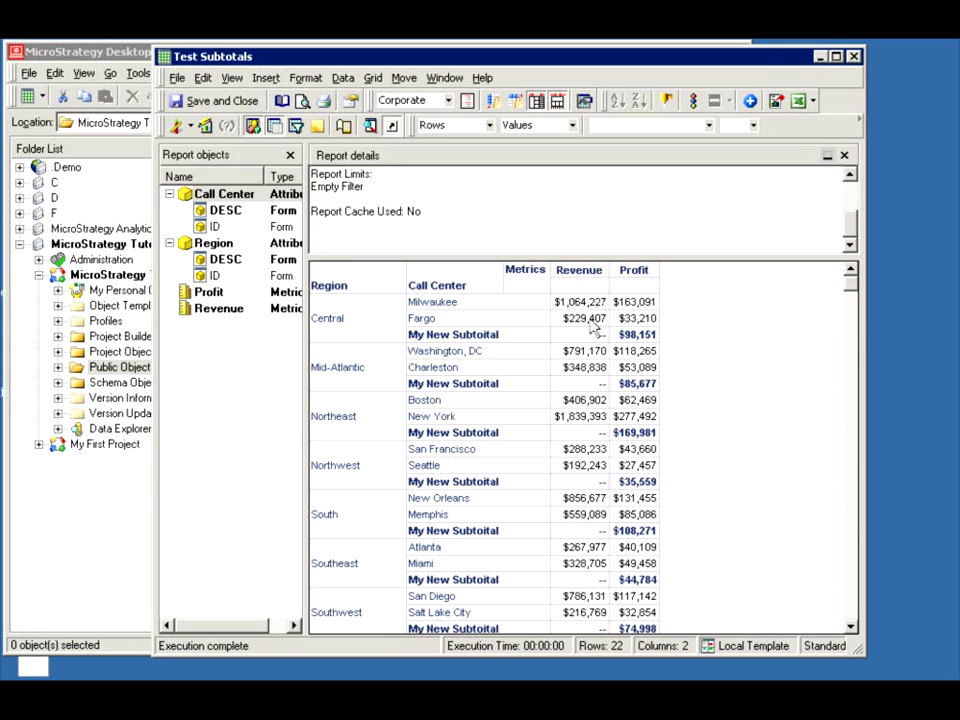
Step: Inspect My New Subtotal's definition (Revenue unset, Profit on Average) and cancel every subtotal dialog unchanged
{"action": "left_click", "coordinate": [750, 100]}
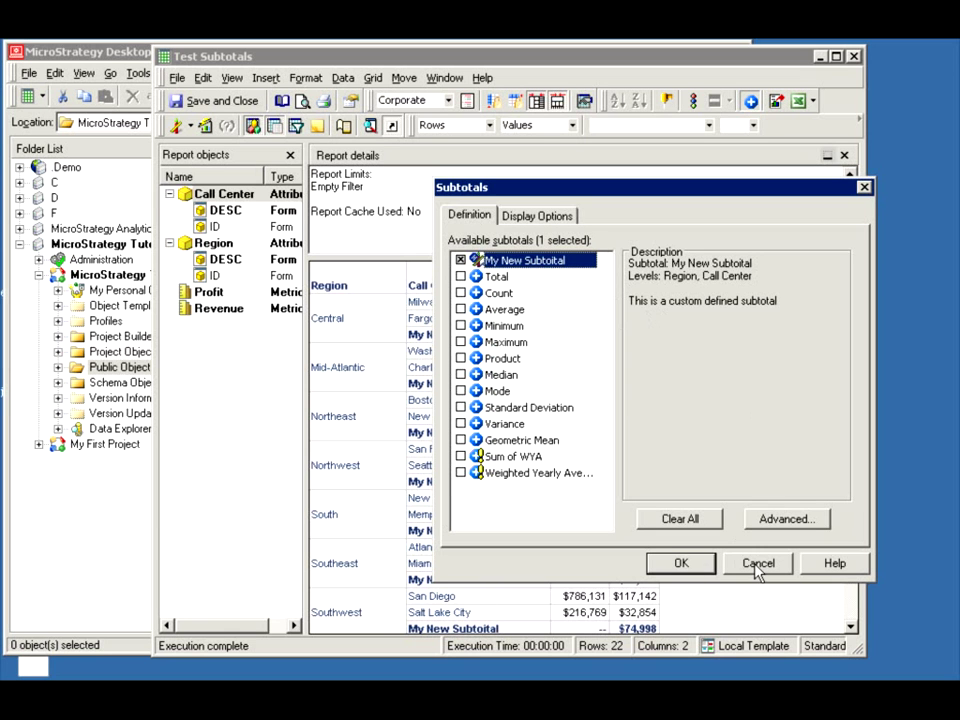
{"action": "left_click", "coordinate": [784, 519]}
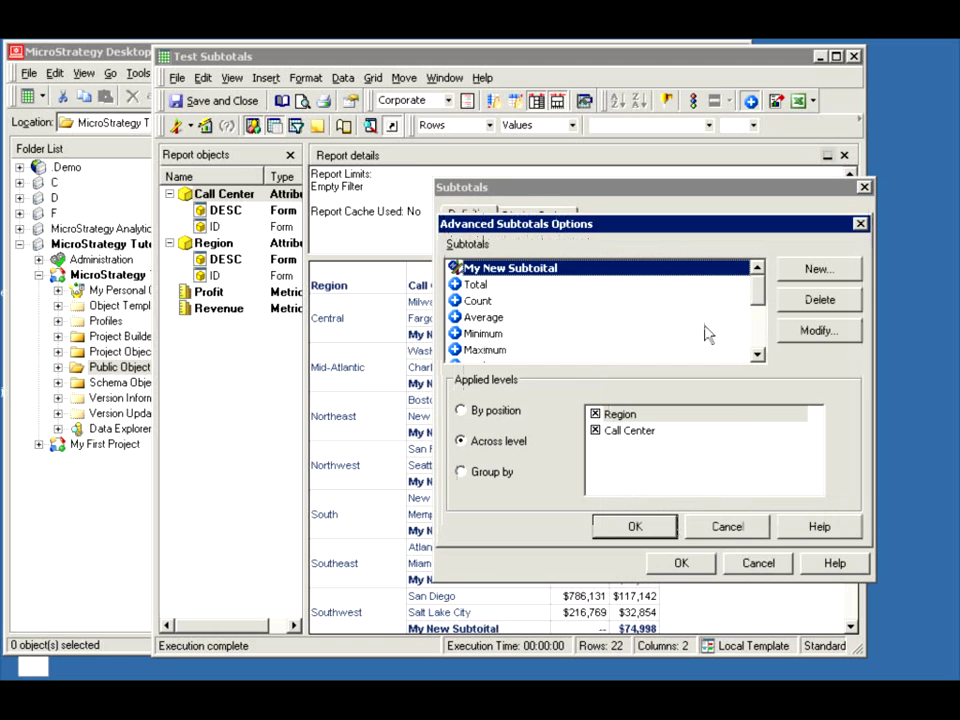
{"action": "left_click", "coordinate": [812, 331]}
{"action": "left_click", "coordinate": [606, 306]}
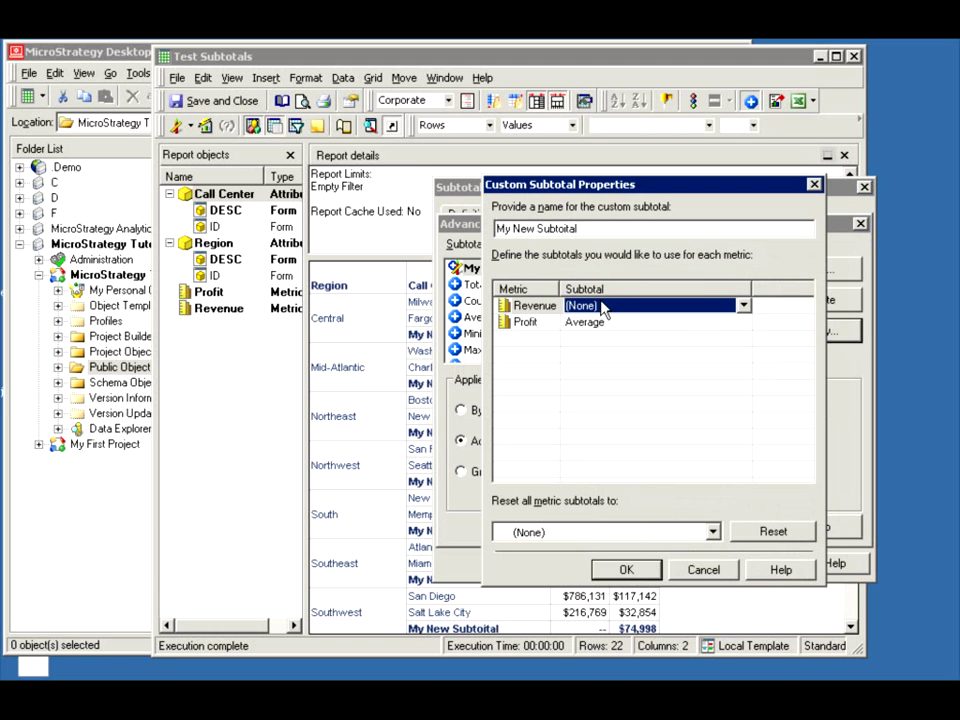
{"action": "left_click", "coordinate": [604, 307]}
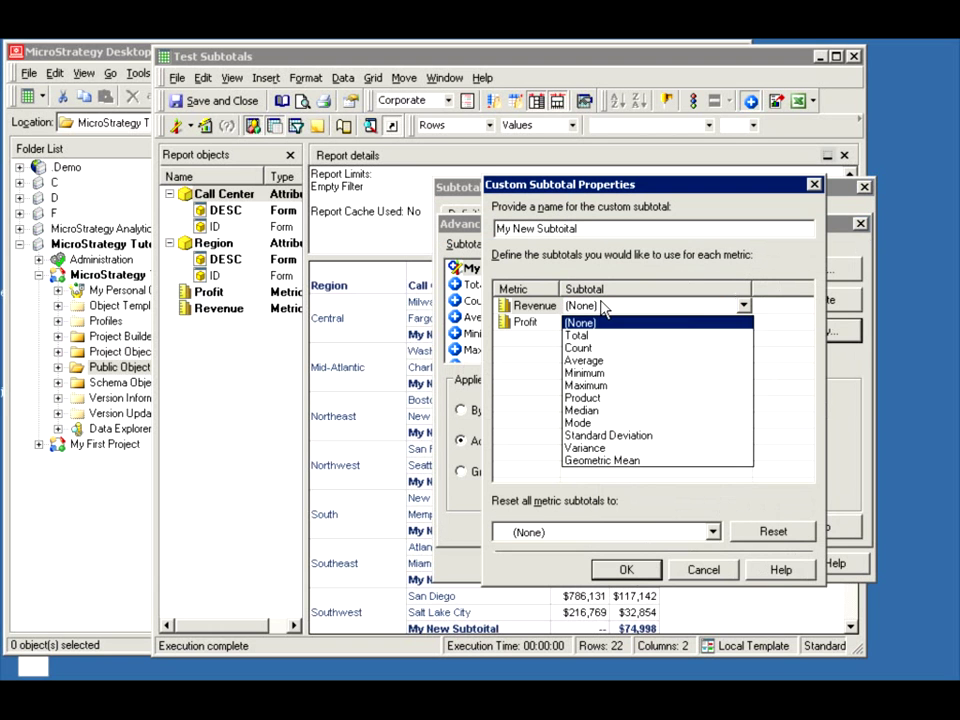
{"action": "left_click", "coordinate": [552, 340]}
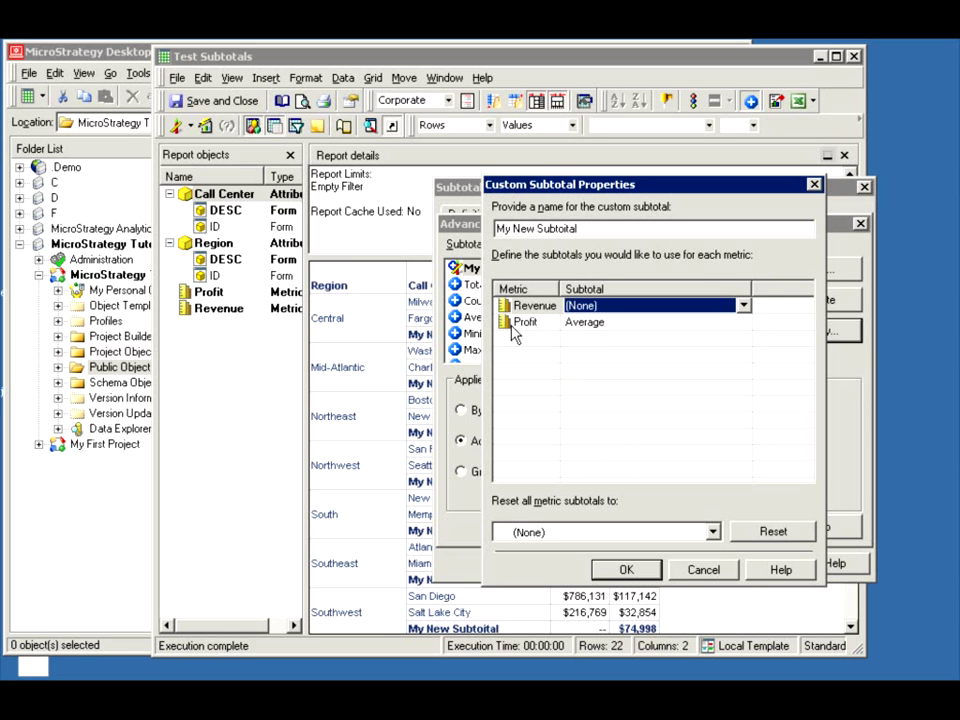
{"action": "left_click", "coordinate": [512, 326]}
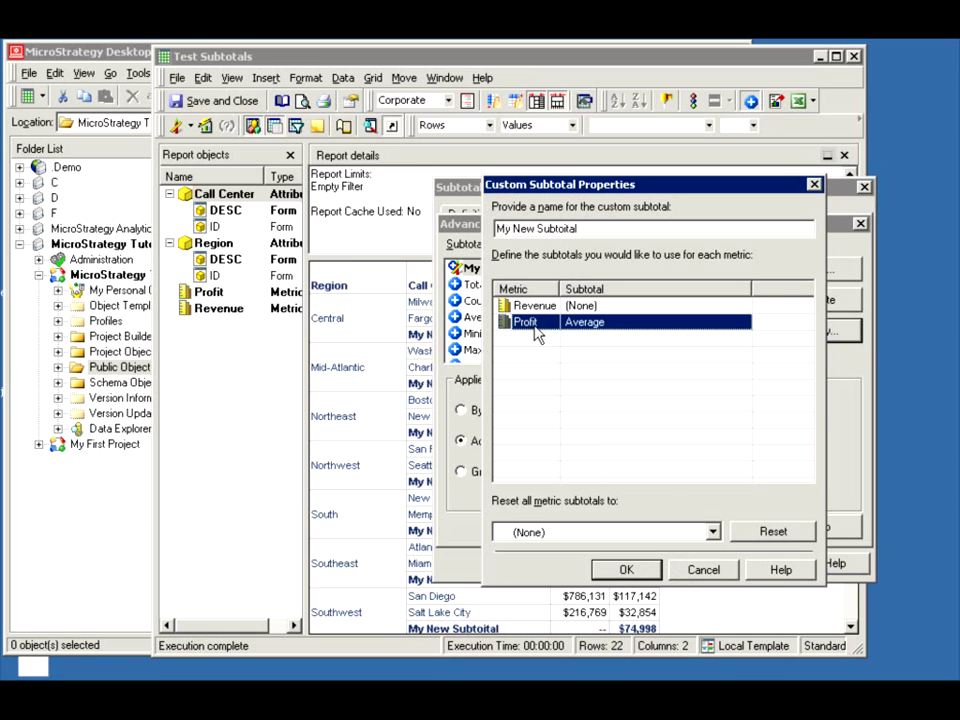
{"action": "left_click", "coordinate": [708, 574]}
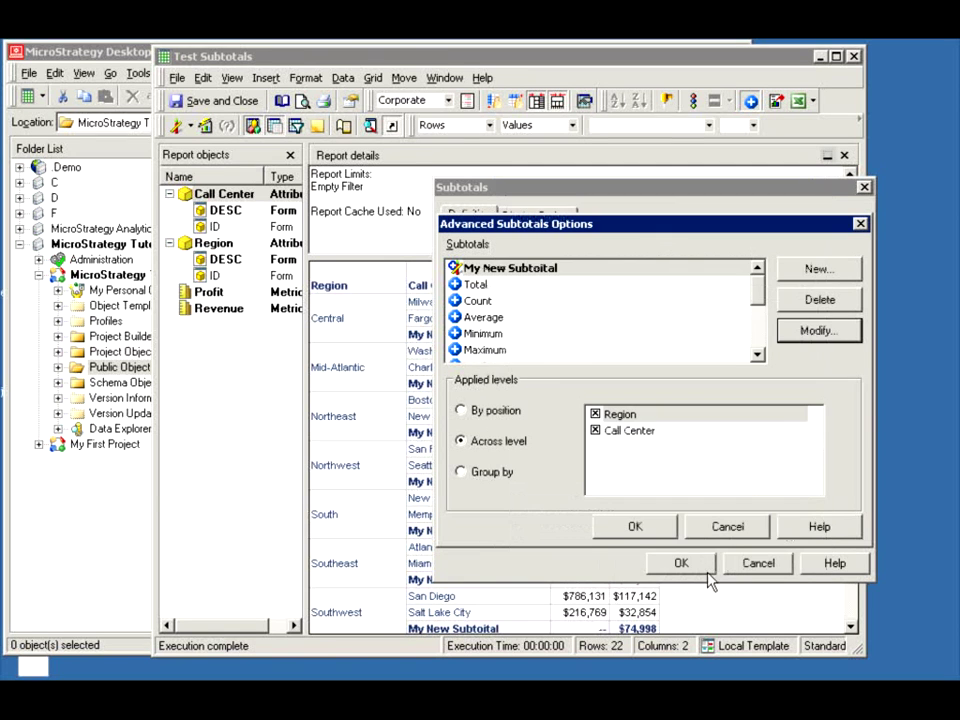
{"action": "left_click_drag", "start_coordinate": [756, 298], "coordinate": [755, 345]}
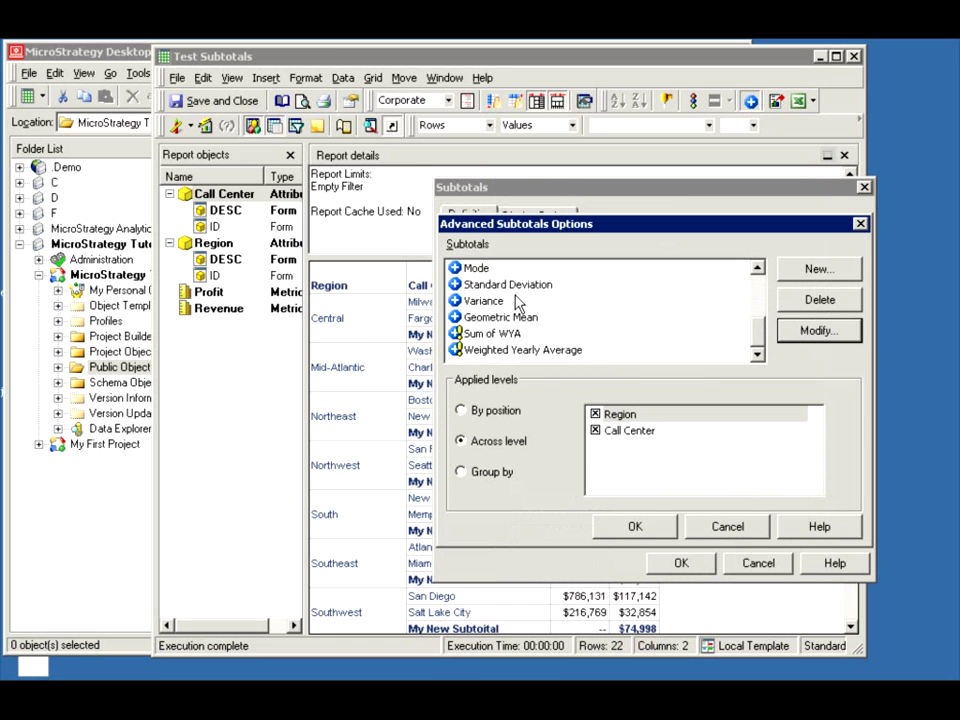
{"action": "left_click", "coordinate": [729, 530]}
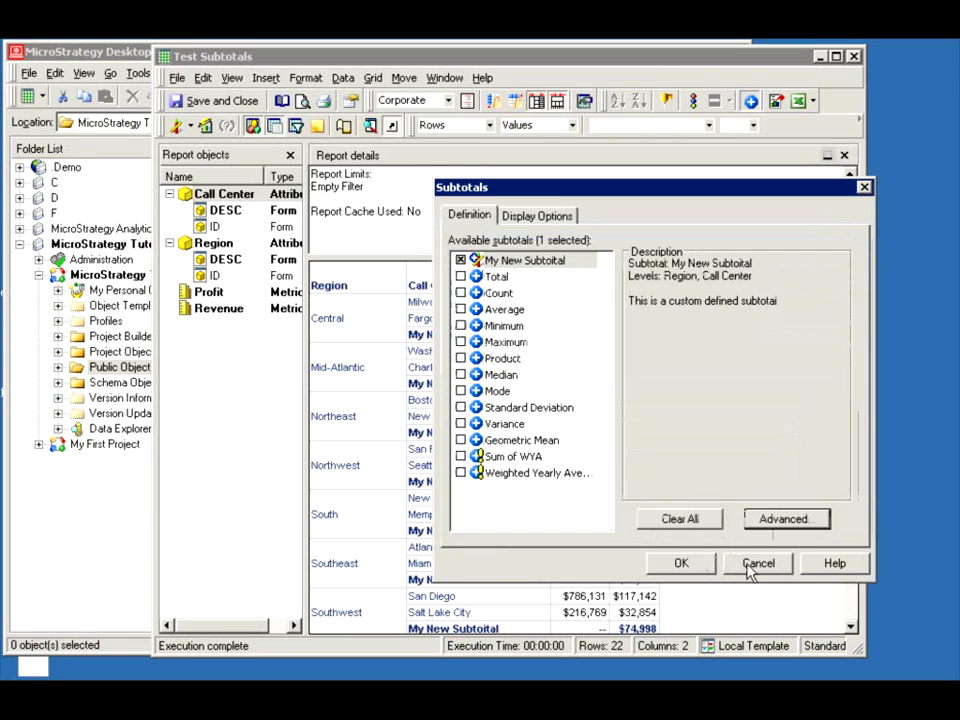
{"action": "left_click", "coordinate": [757, 565]}
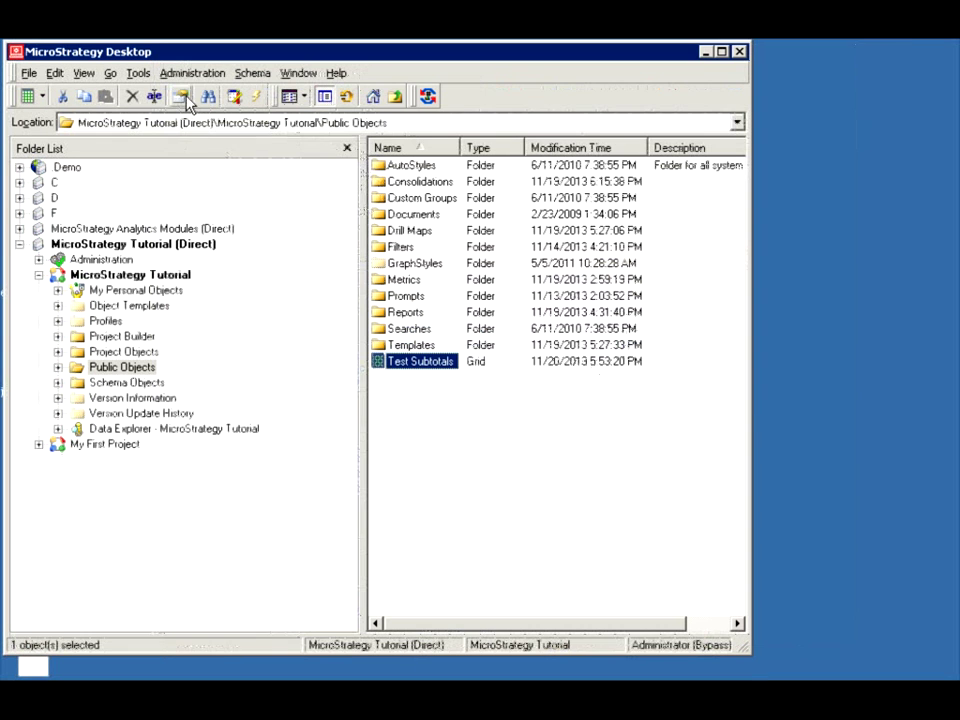
Step: Start a new metric with formula sum(revenue), validated against the Revenue fact
{"action": "right_click", "coordinate": [398, 396]}
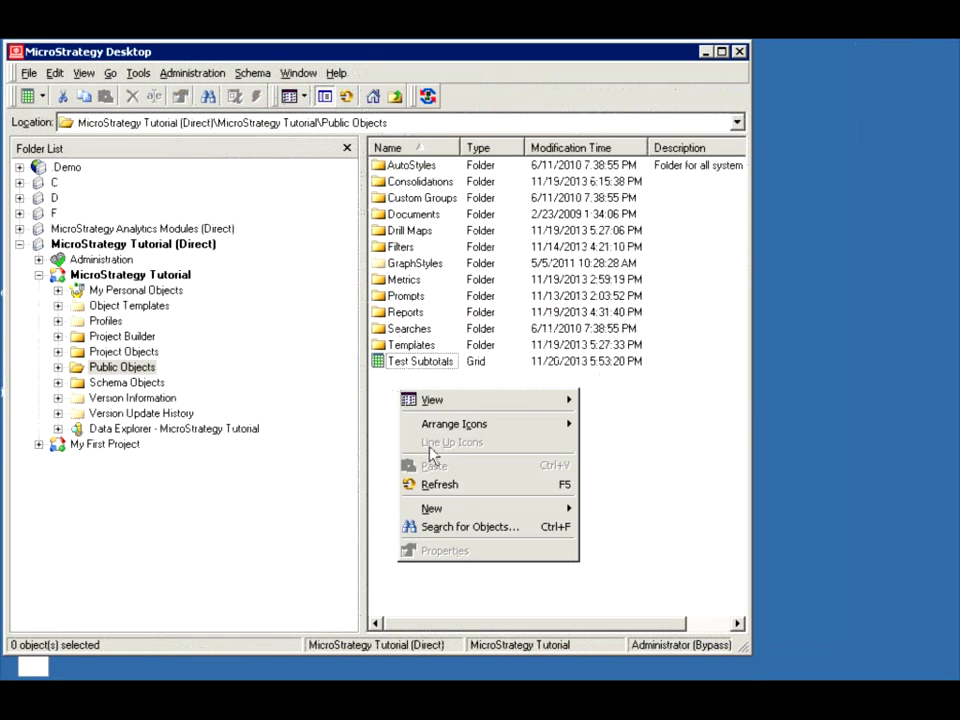
{"action": "mouse_move", "coordinate": [510, 512]}
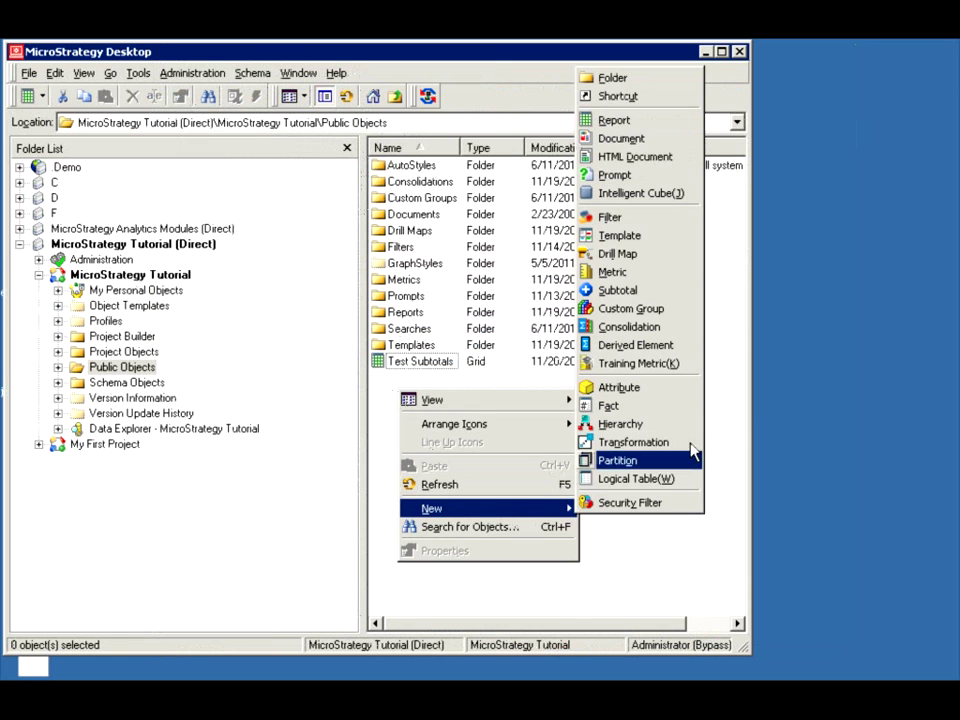
{"action": "left_click", "coordinate": [615, 272]}
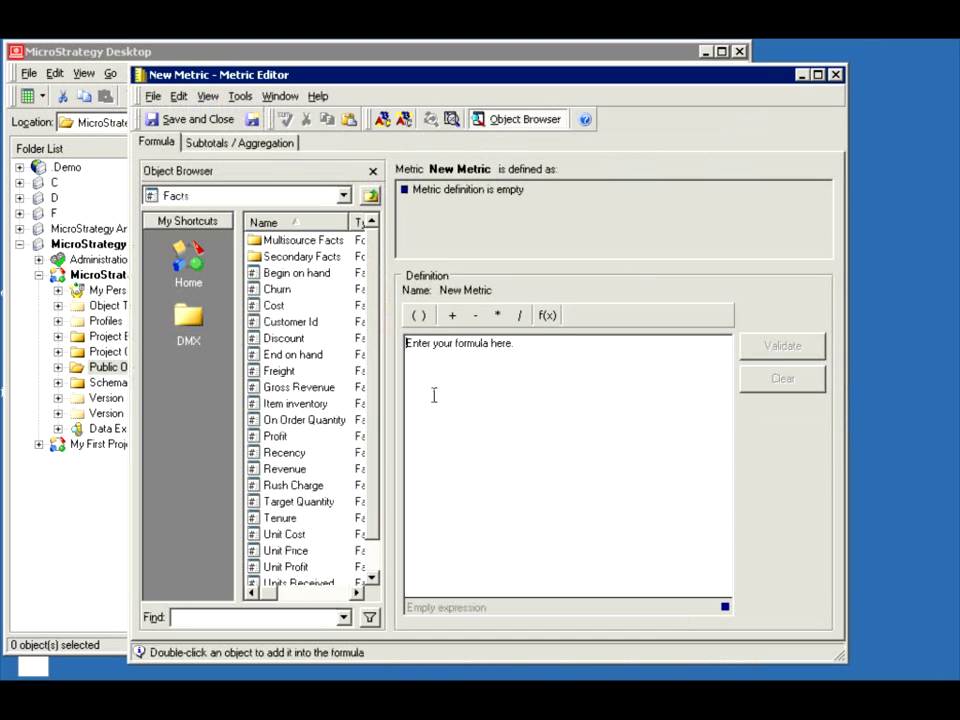
{"action": "left_click", "coordinate": [433, 394]}
{"action": "type", "text": "sum(revenue)"}
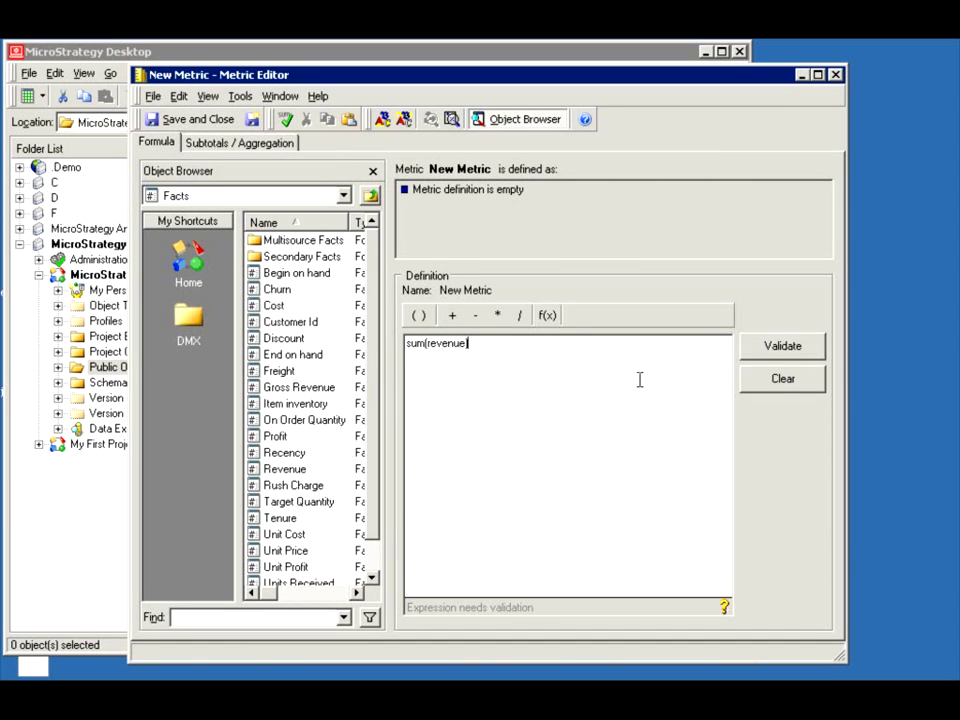
{"action": "left_click", "coordinate": [758, 352]}
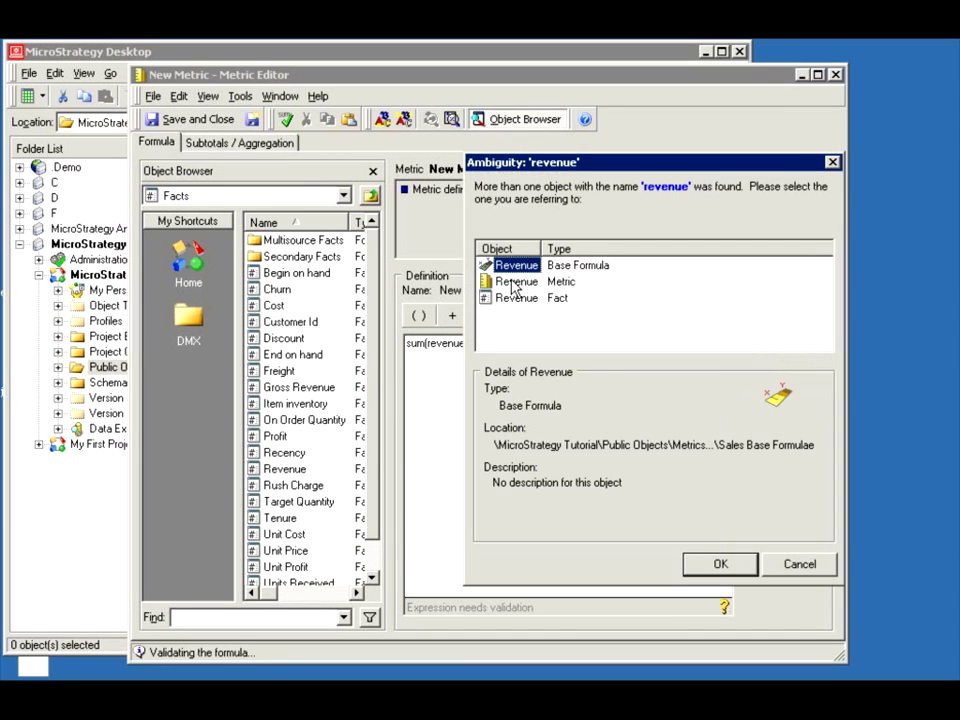
{"action": "left_click", "coordinate": [516, 298]}
{"action": "left_click", "coordinate": [720, 564]}
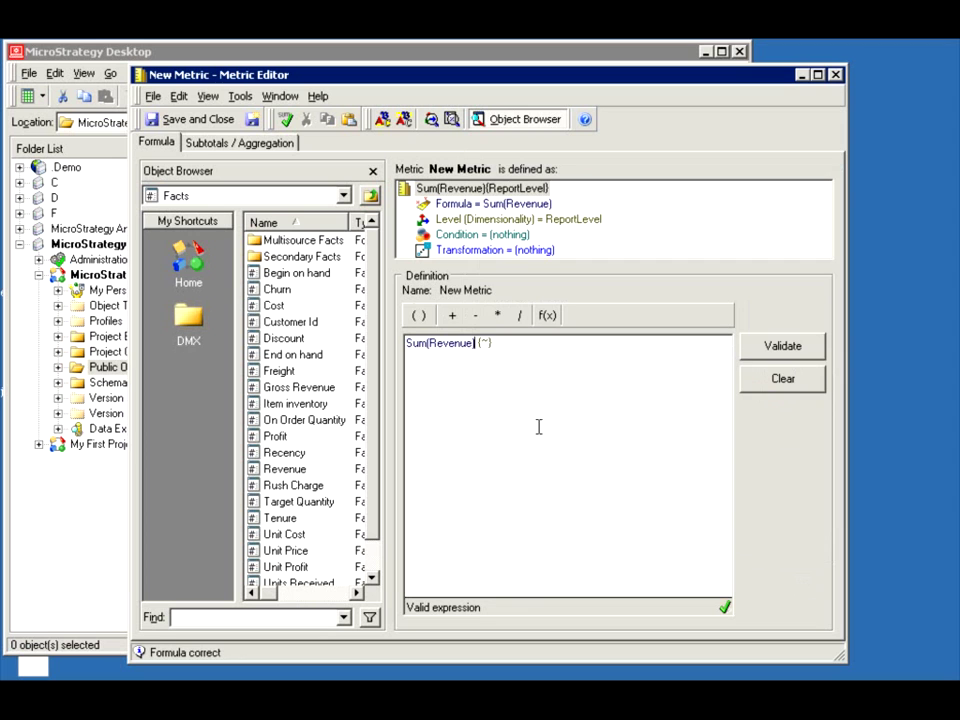
Step: Save the metric in Public Objects under the name New Rev
{"action": "left_click", "coordinate": [182, 121]}
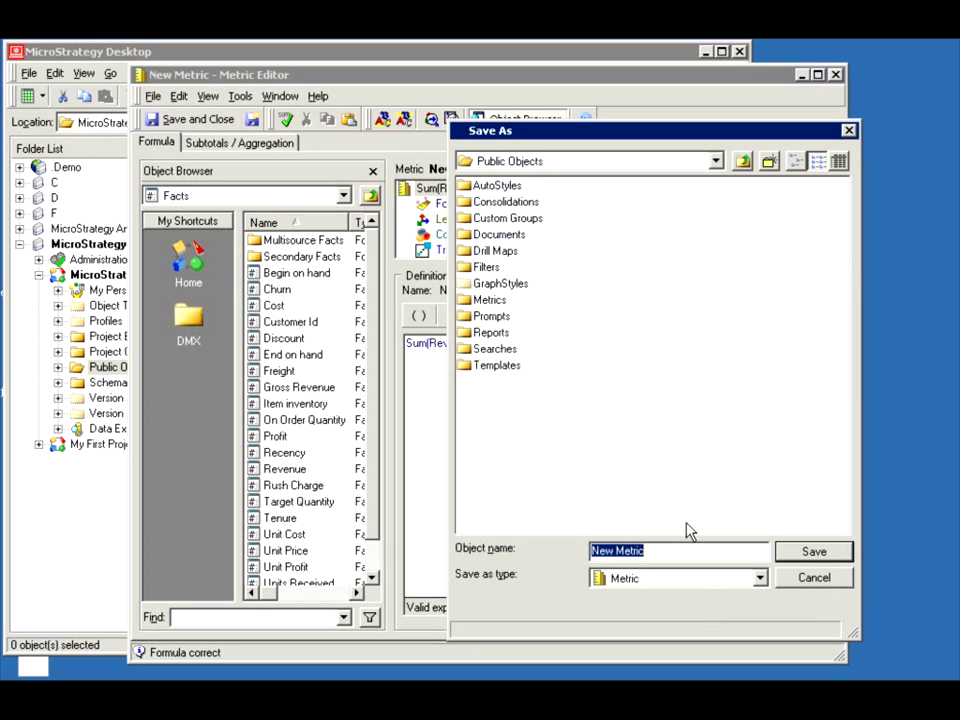
{"action": "key", "text": "End"}
{"action": "type", "text": "R"}
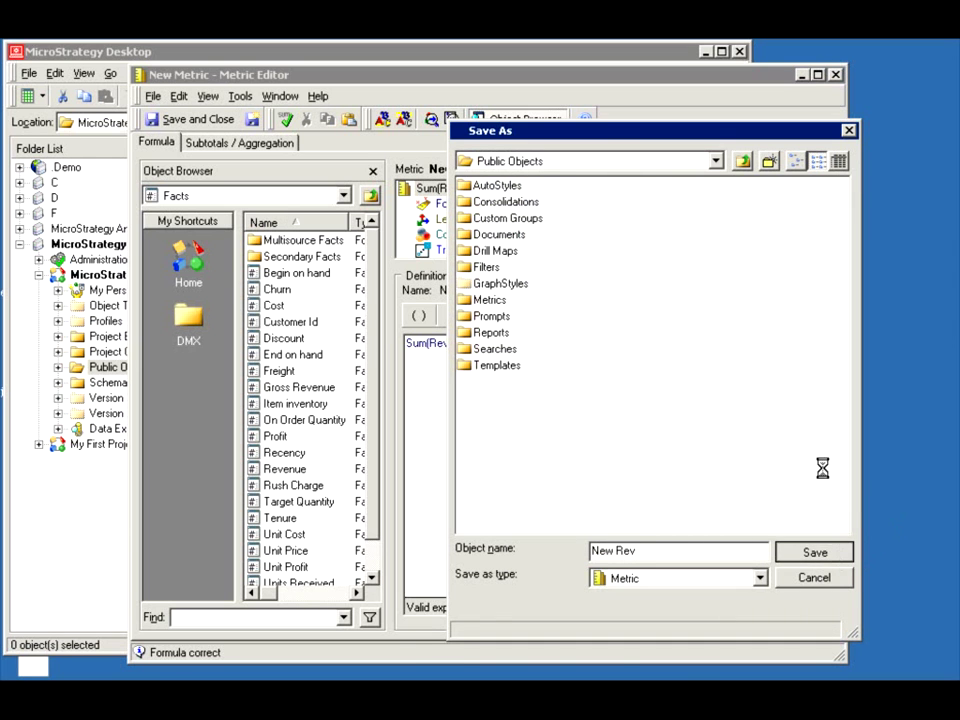
{"action": "left_click", "coordinate": [828, 552]}
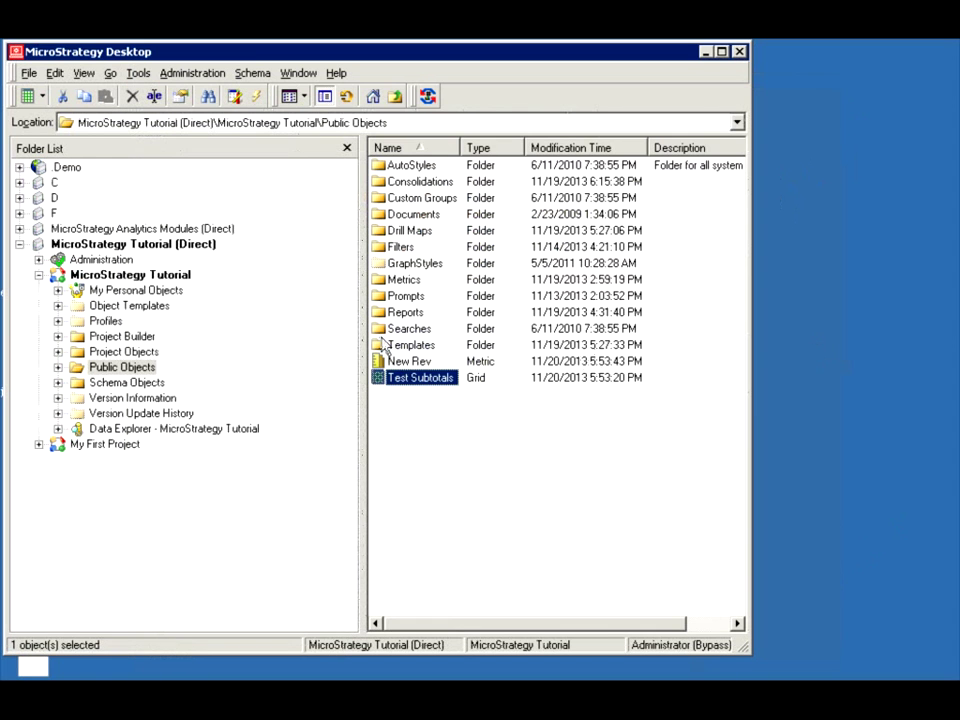
{"action": "key", "text": "Up"}
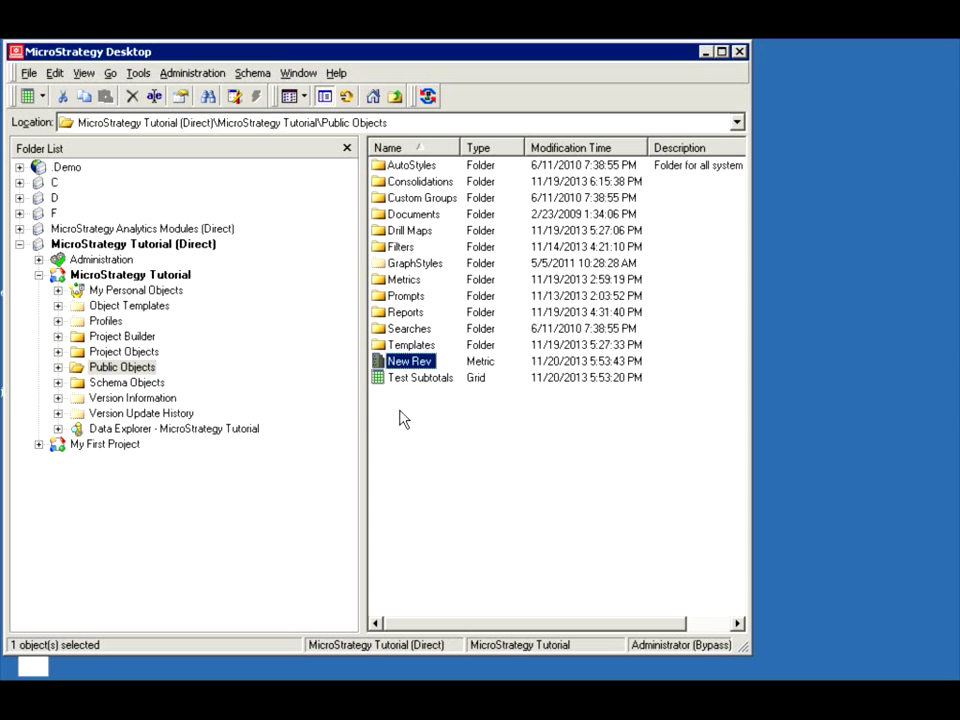
Step: Expand Project Objects and open its Subtotals folder
{"action": "right_click", "coordinate": [392, 418]}
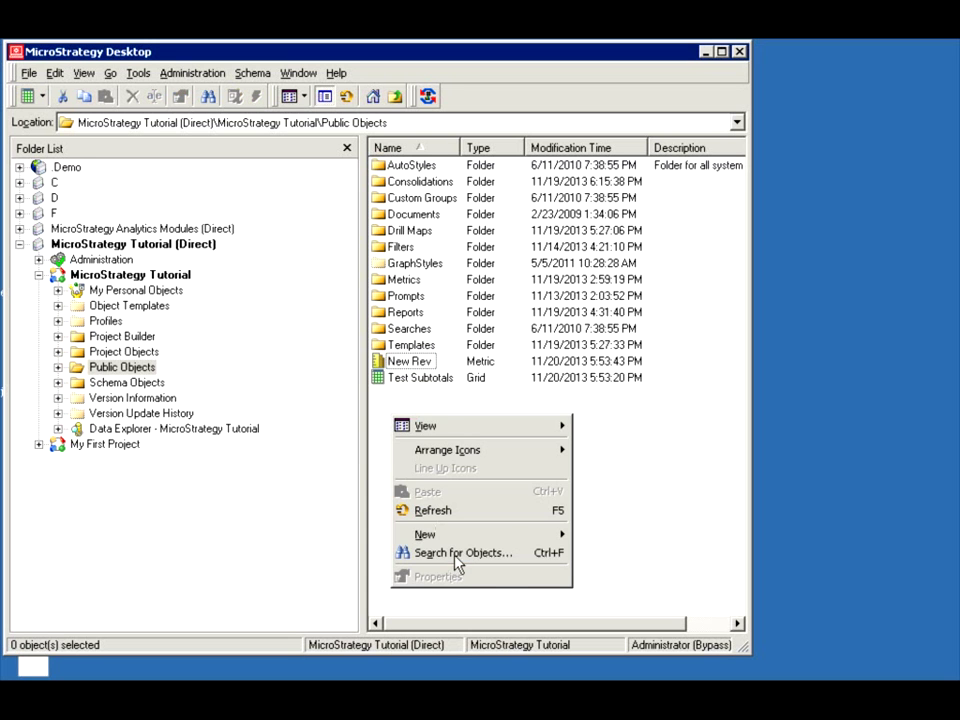
{"action": "mouse_move", "coordinate": [459, 535]}
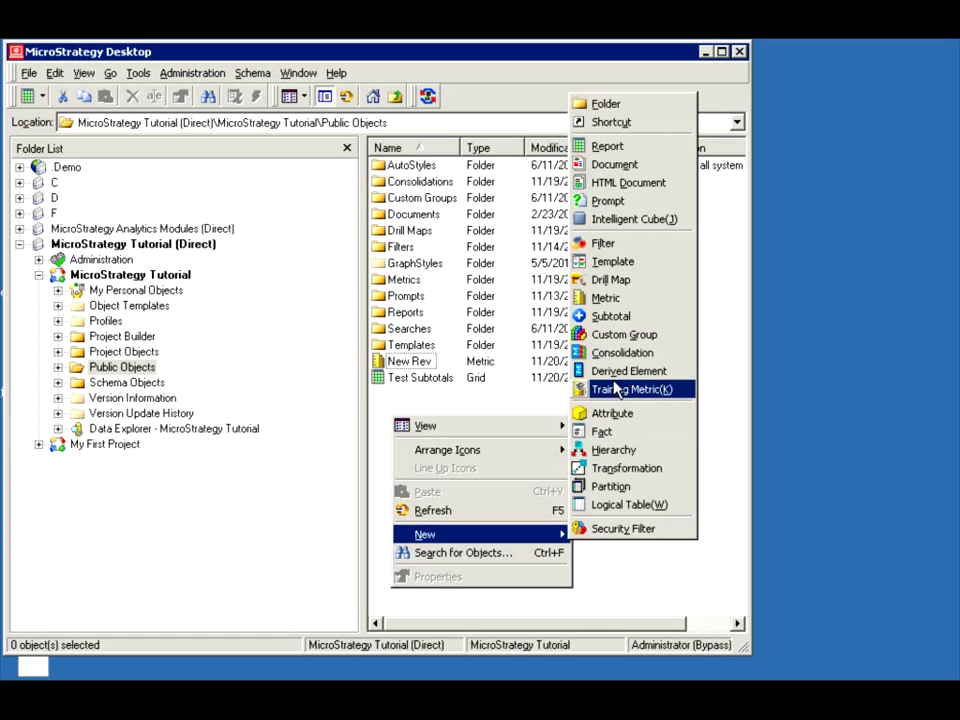
{"action": "left_click", "coordinate": [420, 410]}
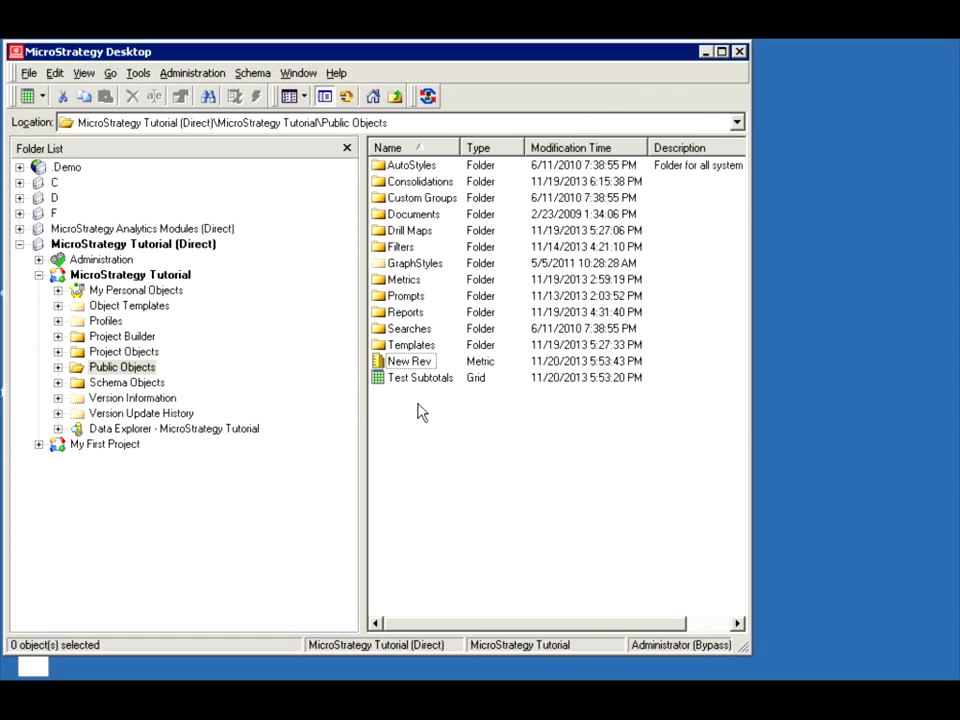
{"action": "left_click", "coordinate": [57, 366]}
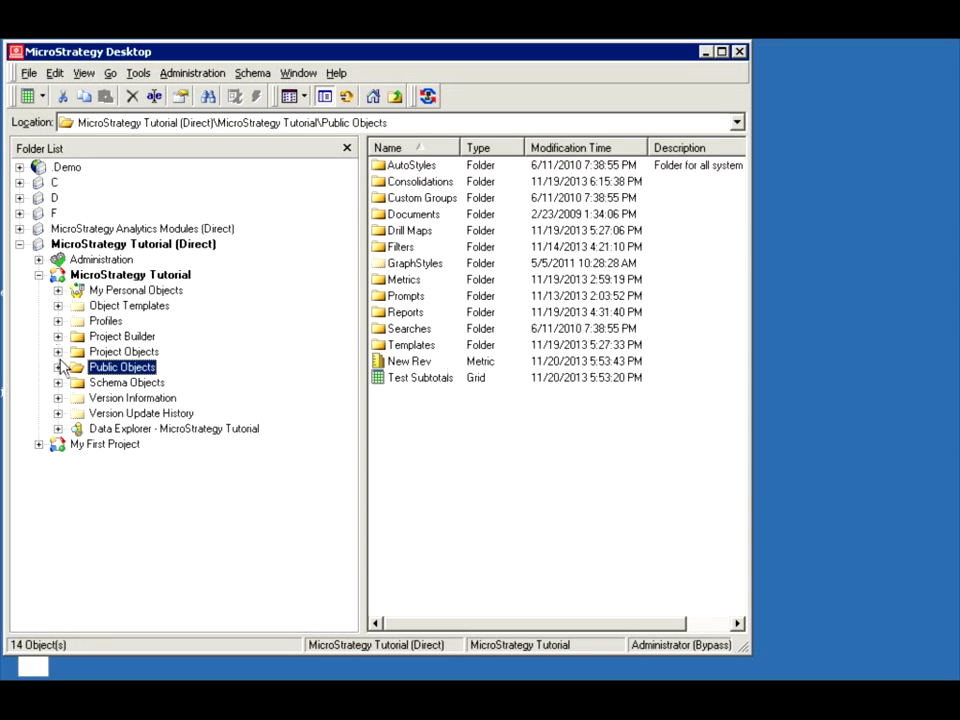
{"action": "left_click", "coordinate": [57, 352]}
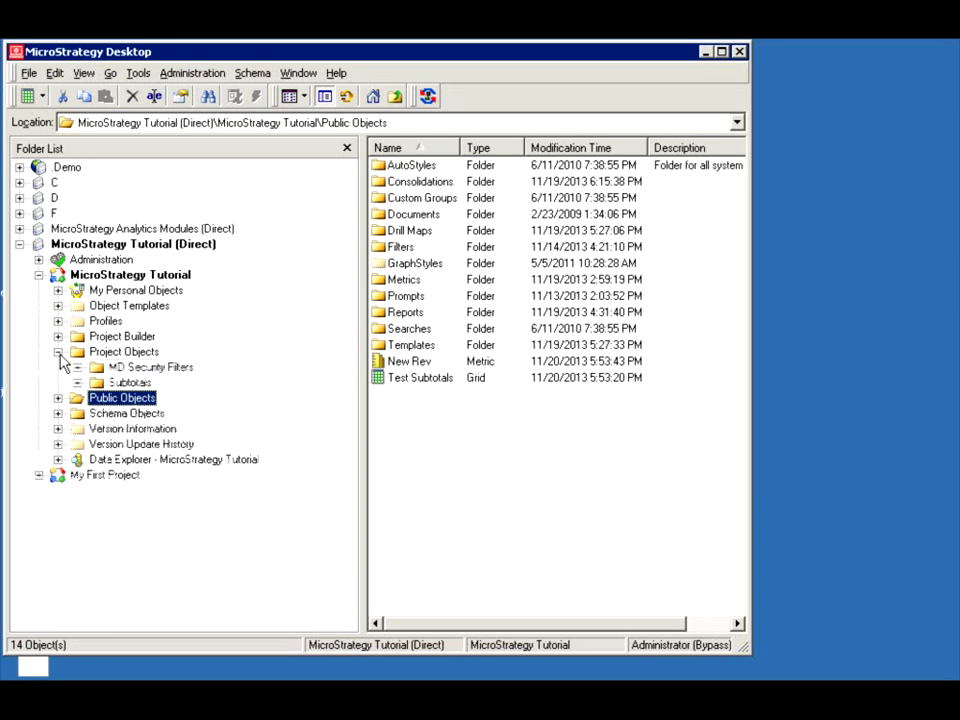
{"action": "left_click", "coordinate": [124, 352]}
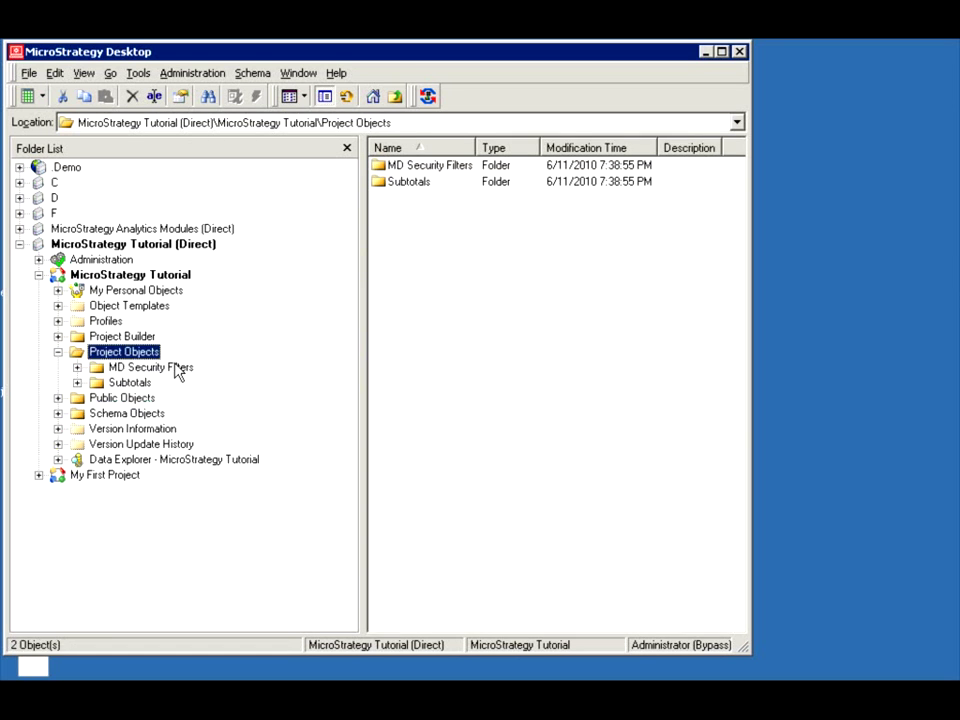
{"action": "left_click", "coordinate": [128, 384]}
Step: Start creating a new subtotal in the Subtotals folder
{"action": "right_click", "coordinate": [400, 222]}
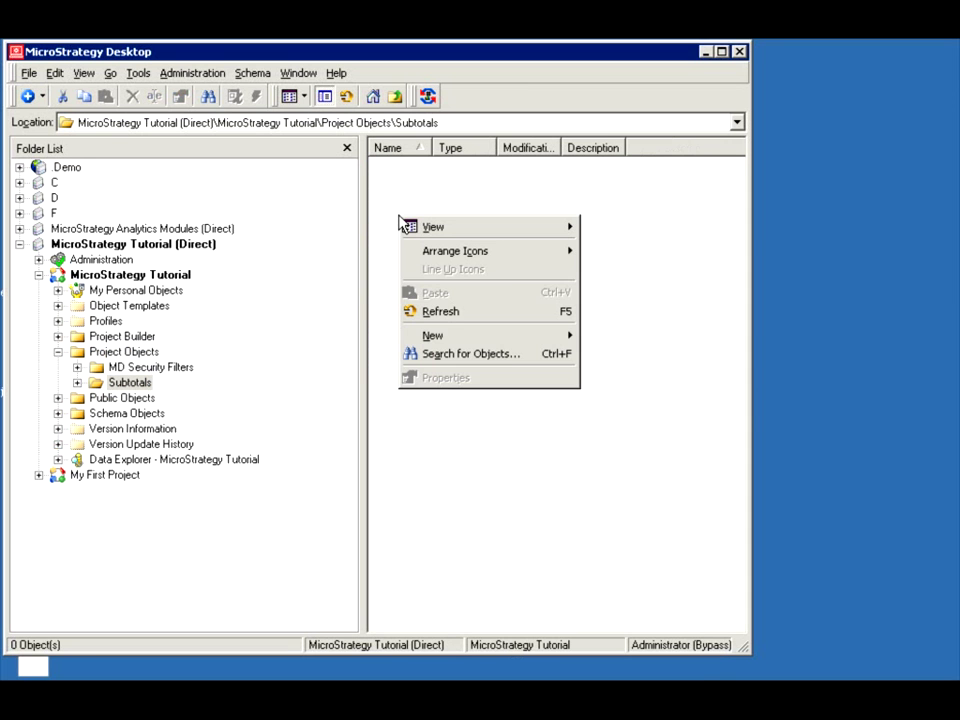
{"action": "mouse_move", "coordinate": [506, 336]}
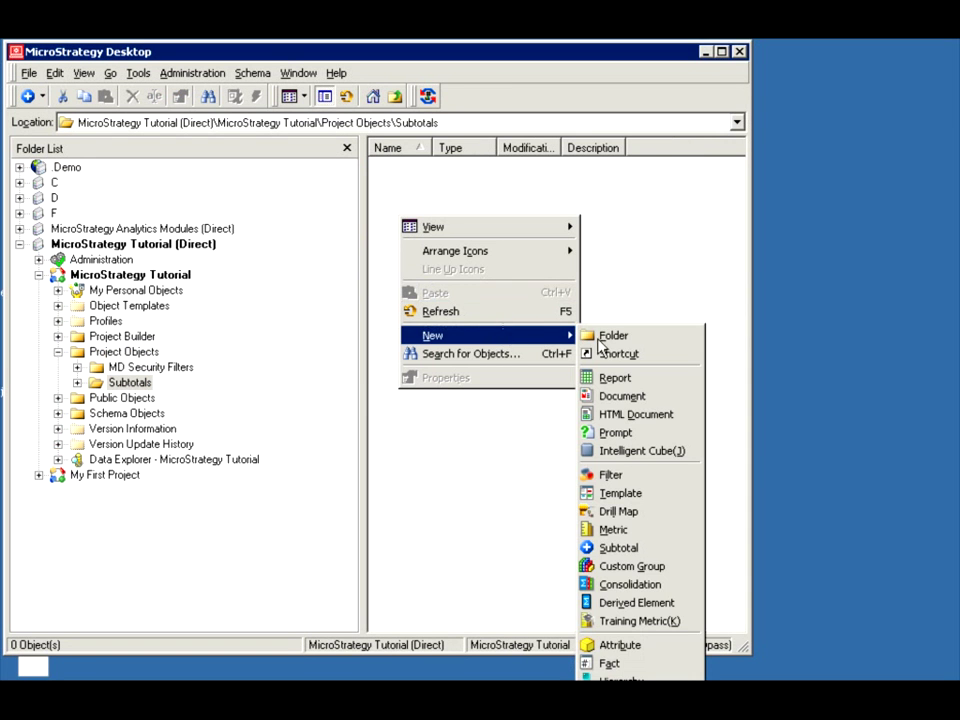
{"action": "left_click", "coordinate": [617, 547]}
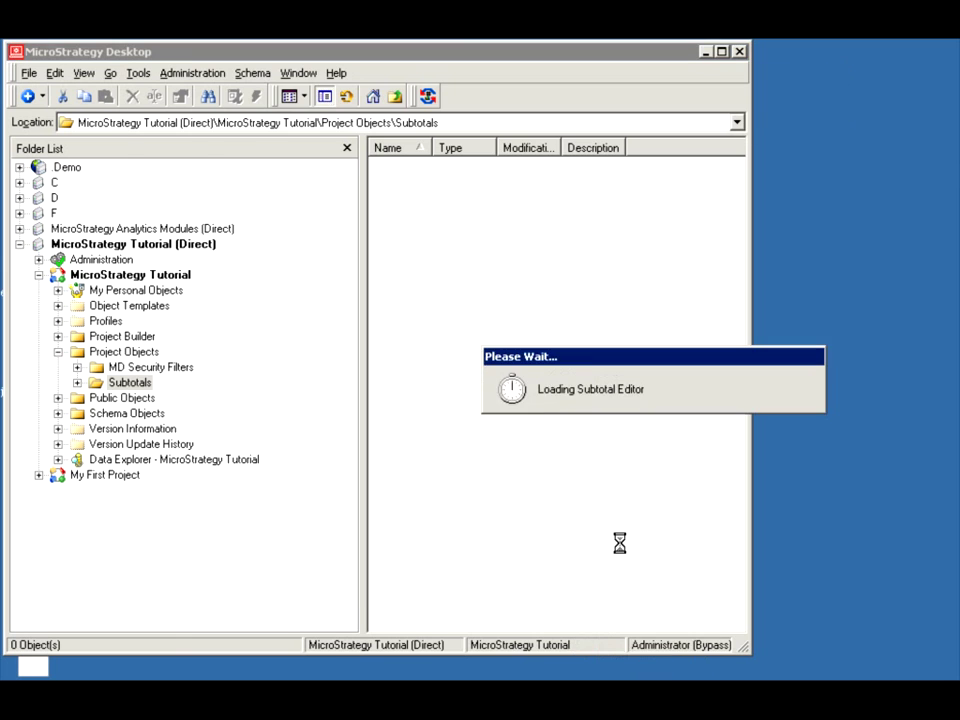
Step: Enter and validate the formula Avg(x)-5, and add Geography's Region to its level
{"action": "left_click", "coordinate": [433, 351]}
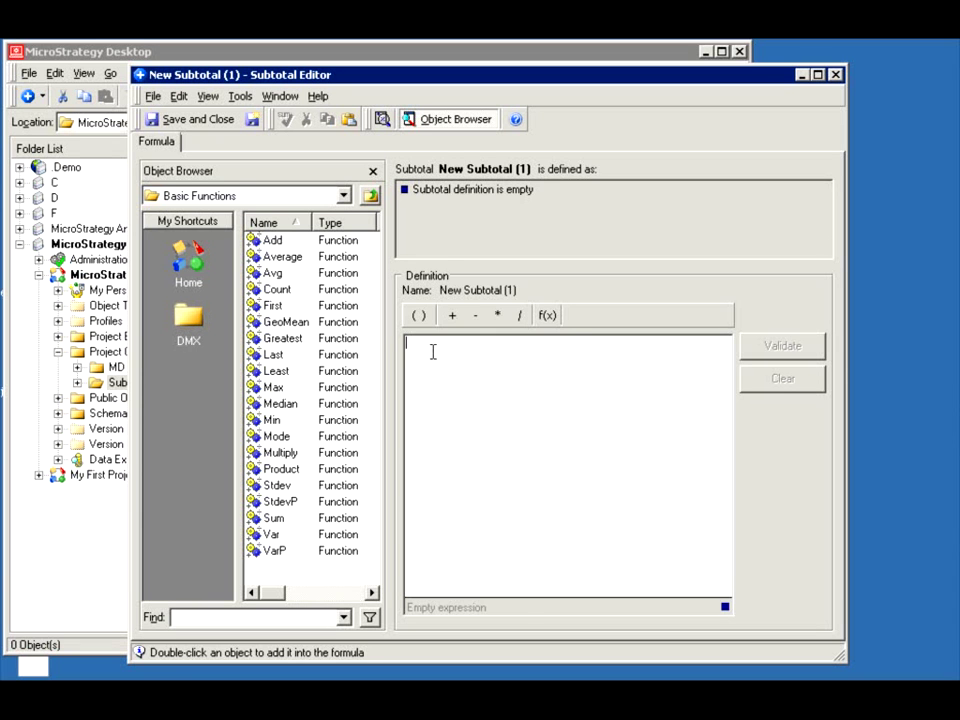
{"action": "type", "text": "Avg(x"}
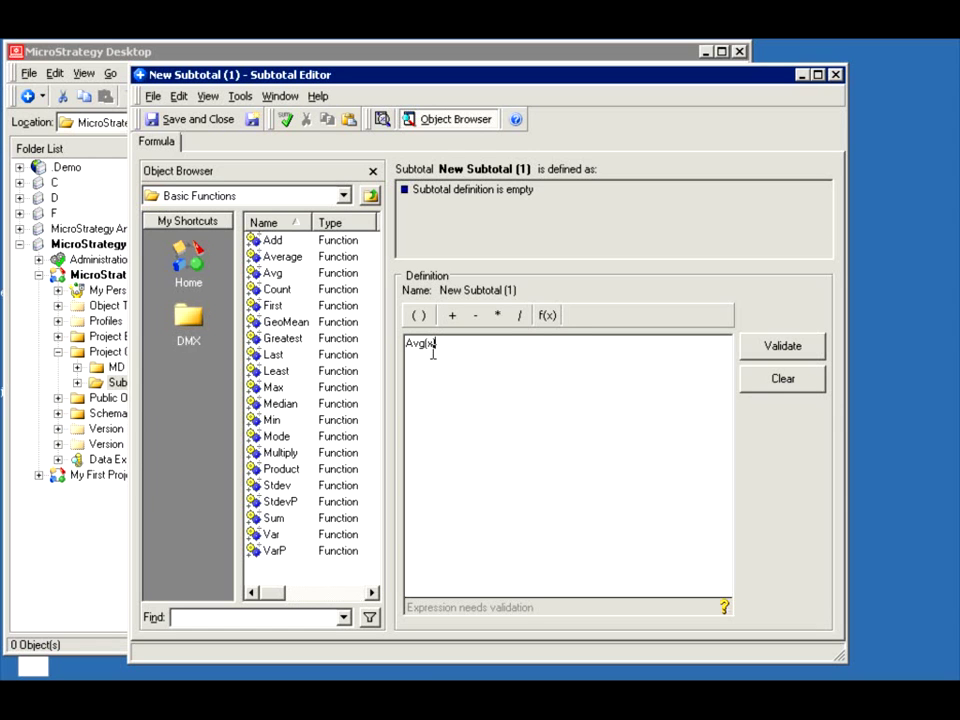
{"action": "type", "text": ")-5"}
{"action": "left_click", "coordinate": [758, 350]}
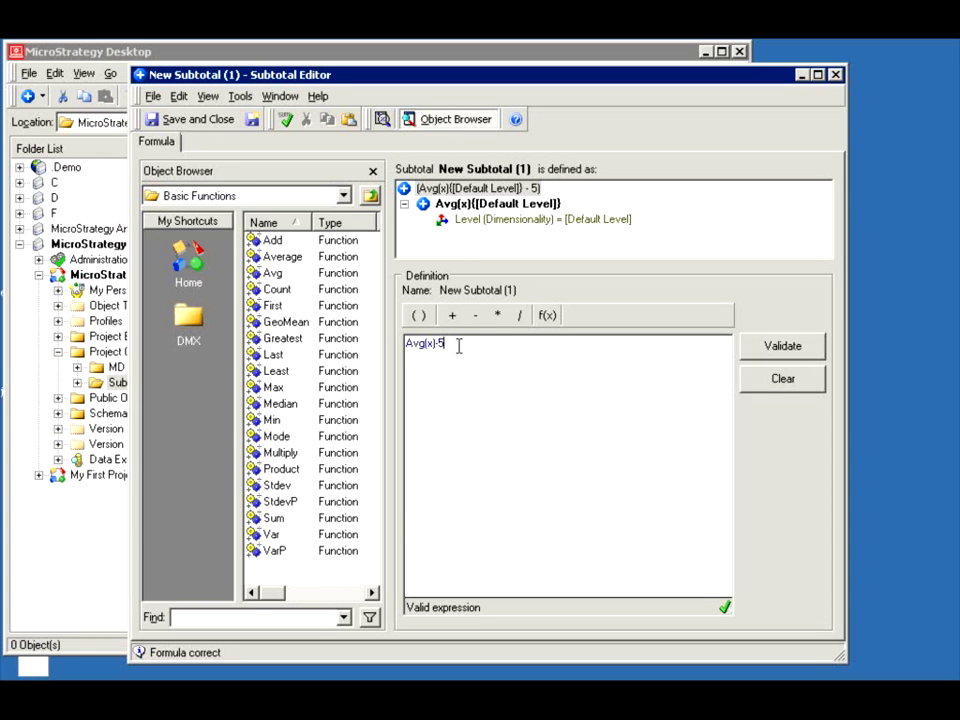
{"action": "left_click", "coordinate": [478, 217]}
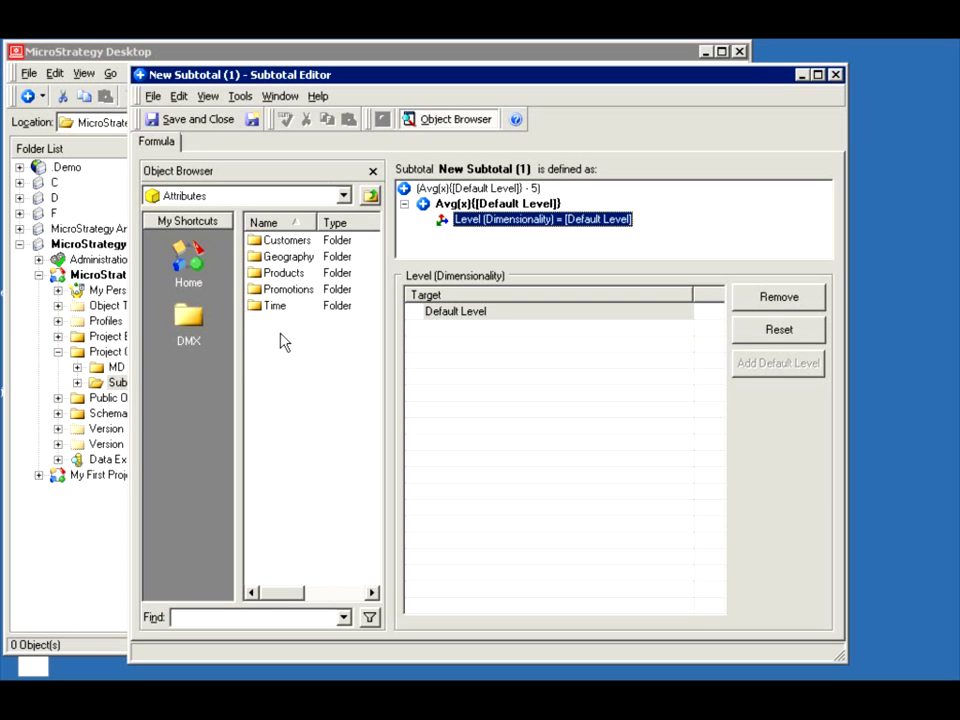
{"action": "double_click", "coordinate": [288, 260]}
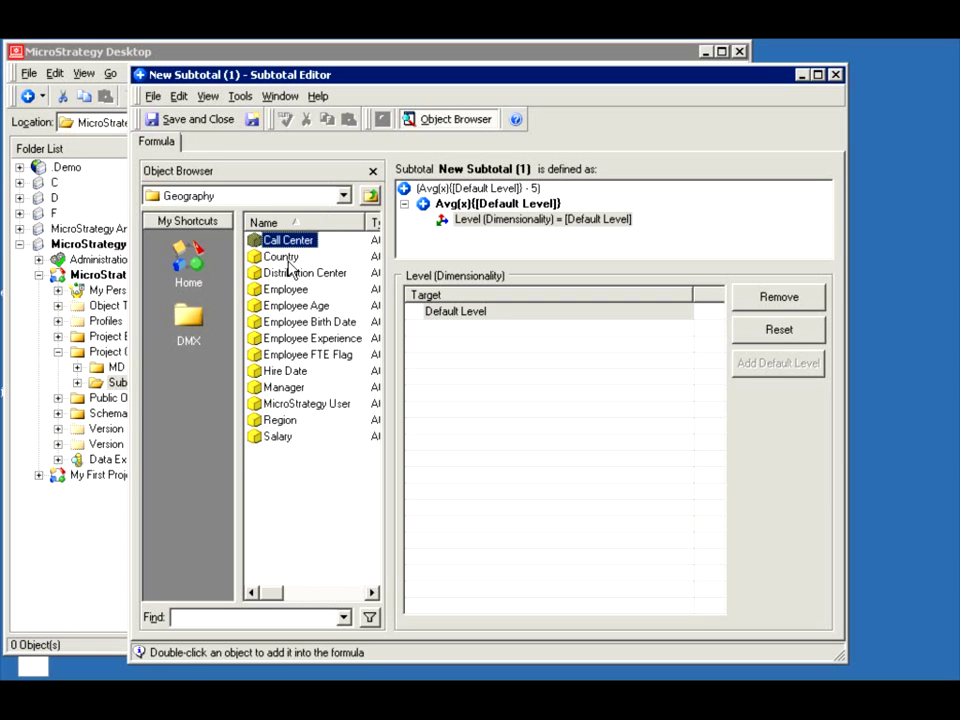
{"action": "left_click", "coordinate": [283, 421]}
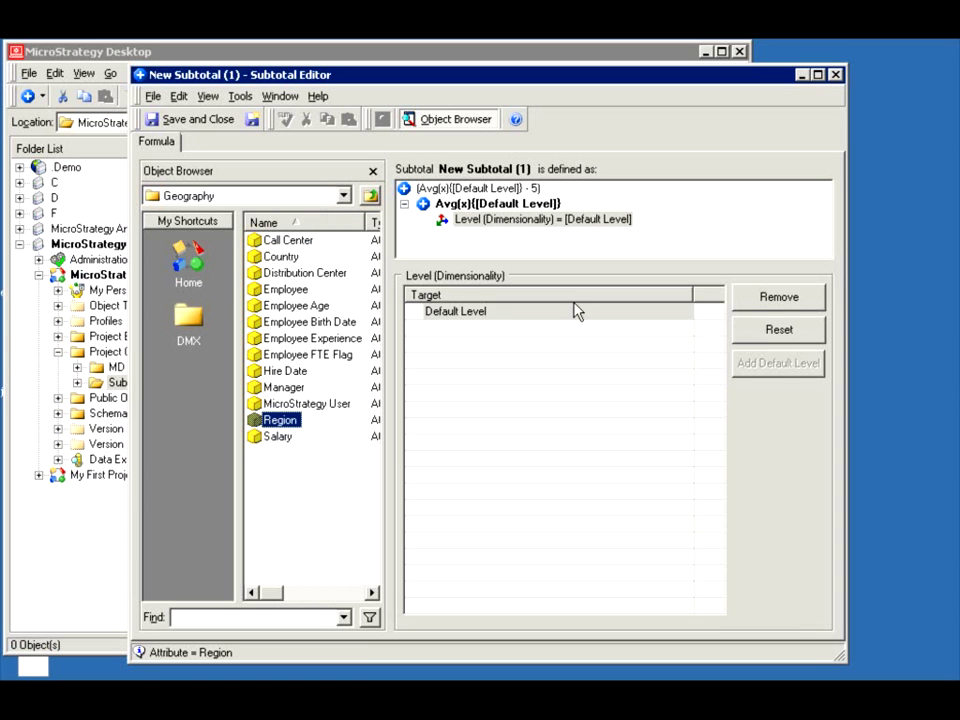
{"action": "double_click", "coordinate": [276, 421]}
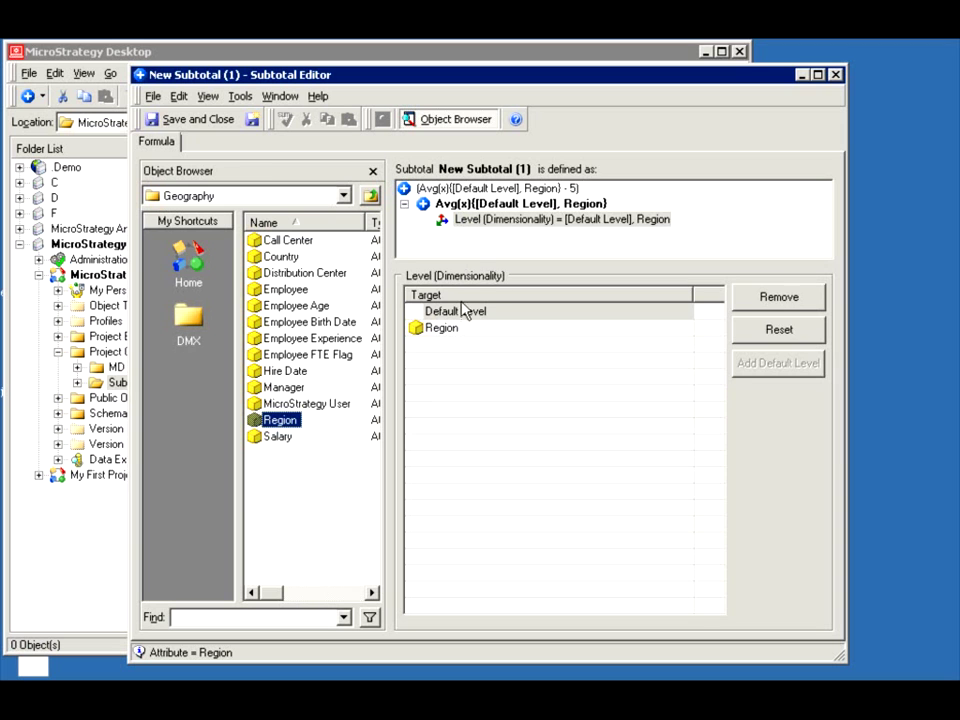
Step: Save the subtotal as 'My Avg at Region Level - 5' and reopen it
{"action": "left_click", "coordinate": [201, 121]}
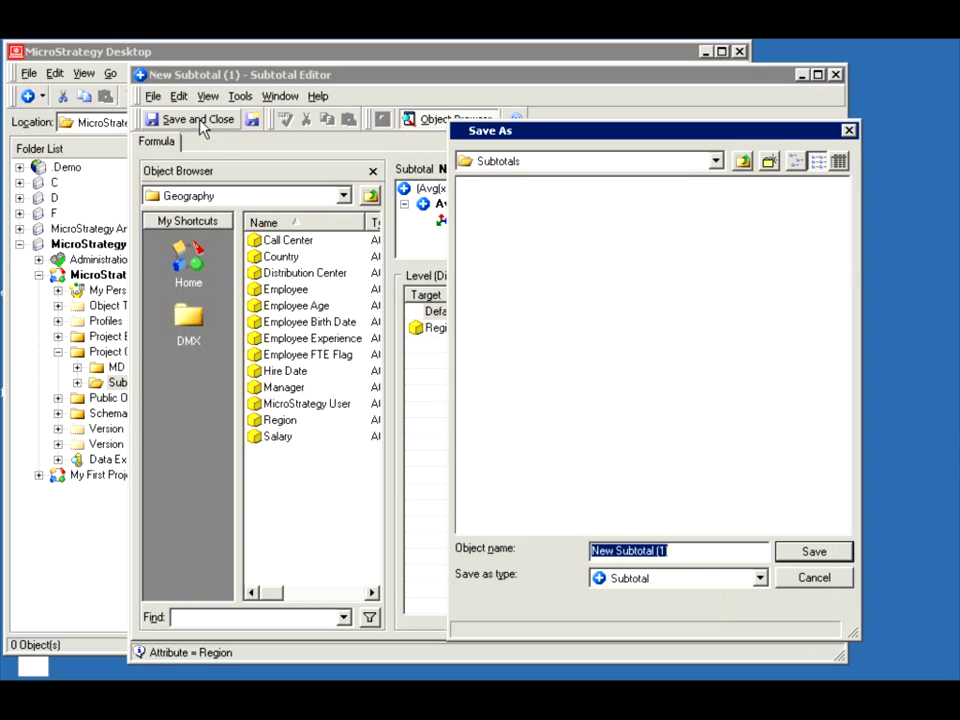
{"action": "type", "text": "M"}
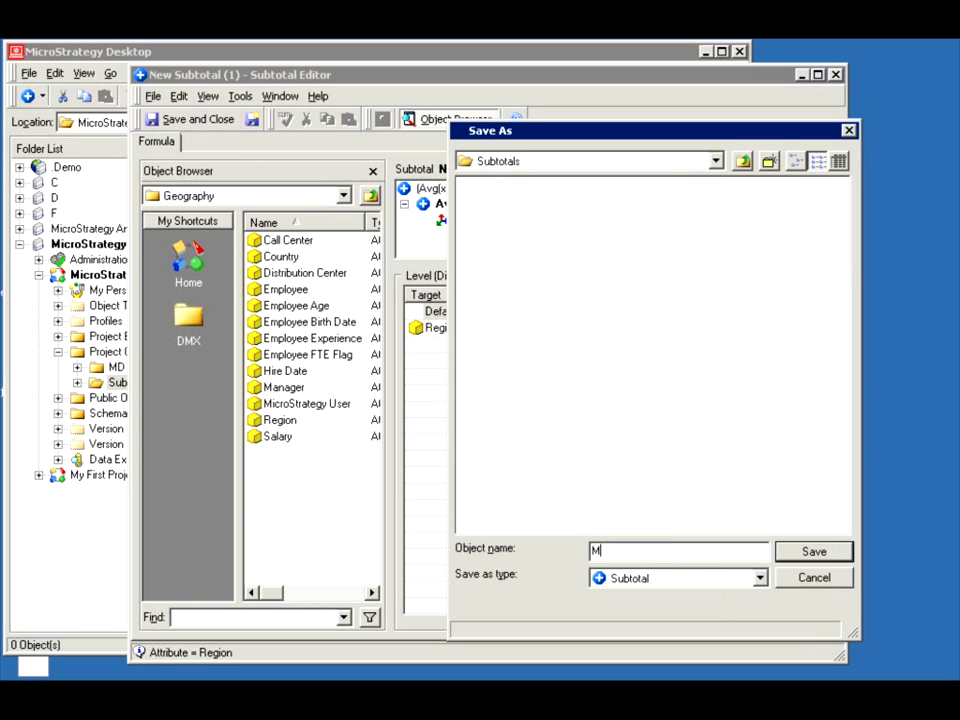
{"action": "type", "text": "y Avg at Region Level -"}
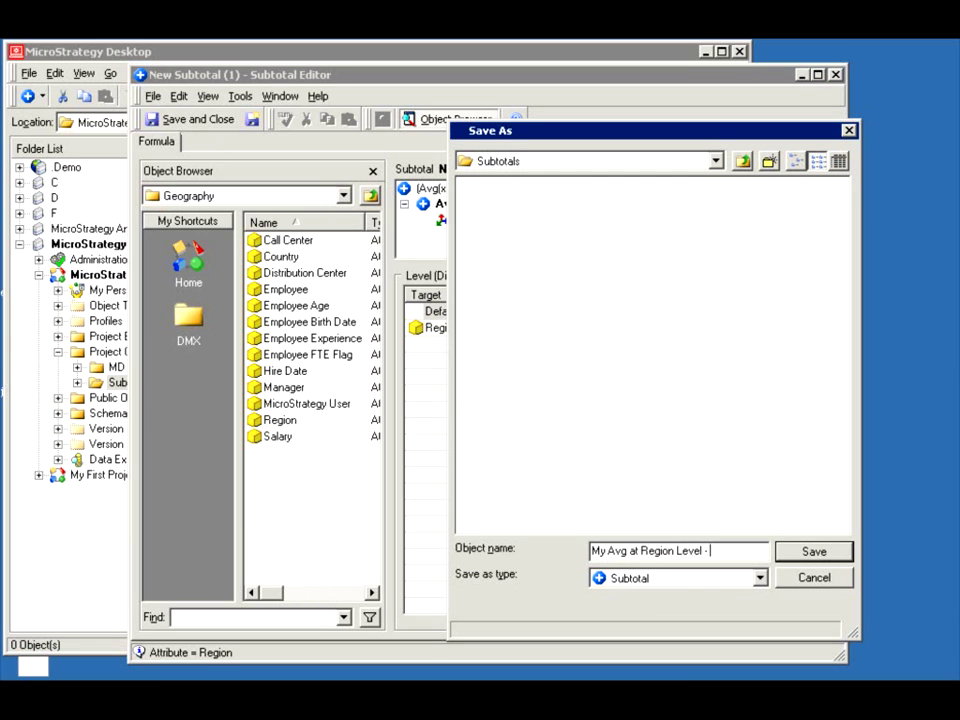
{"action": "type", "text": "5"}
{"action": "left_click", "coordinate": [806, 555]}
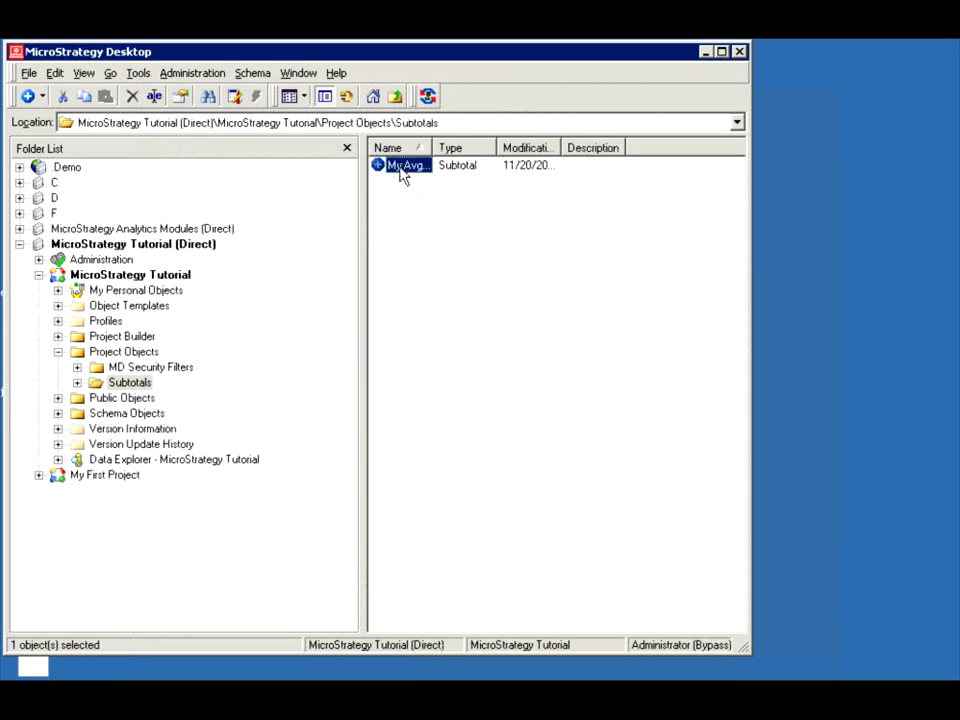
{"action": "double_click", "coordinate": [399, 168]}
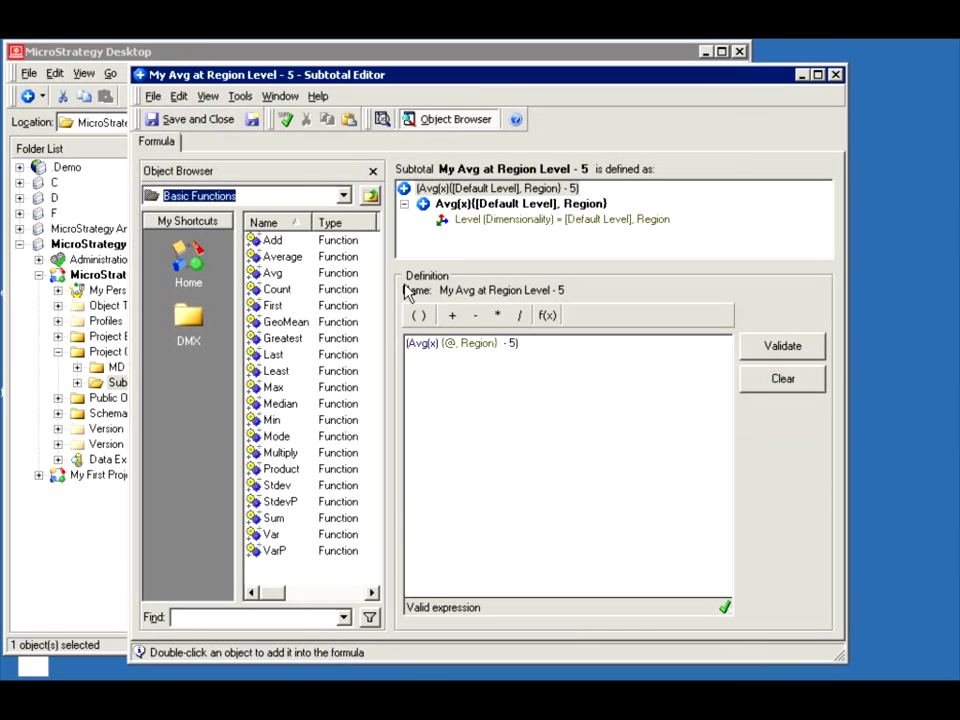
Step: Apply My Avg at Region Level - 5 to the New Rev metric, then save and close the subtotal
{"action": "left_click", "coordinate": [240, 97]}
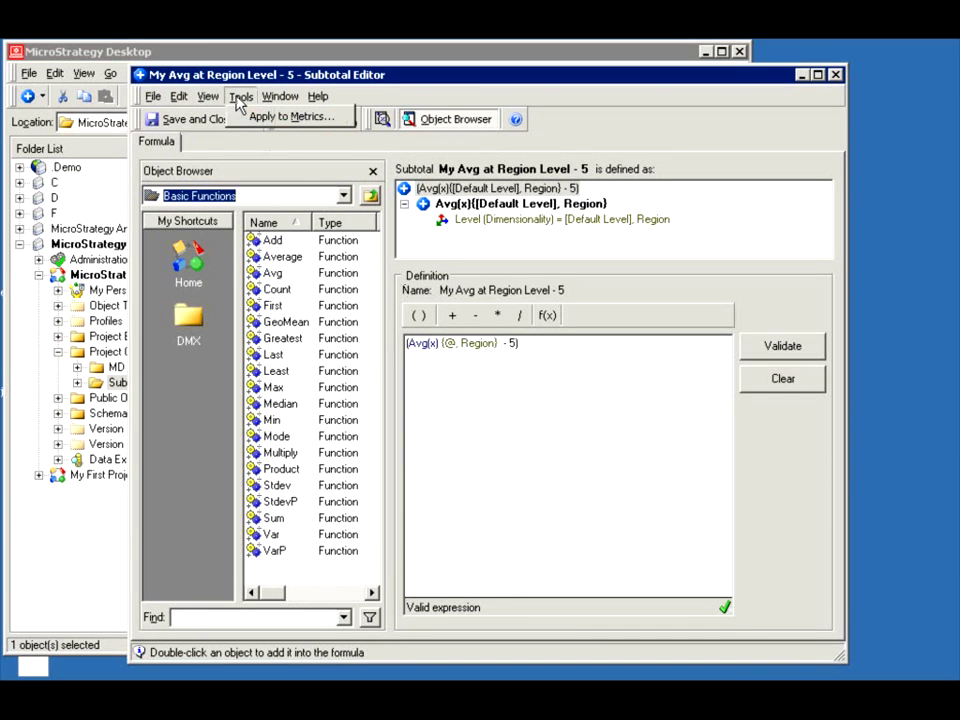
{"action": "left_click", "coordinate": [265, 118]}
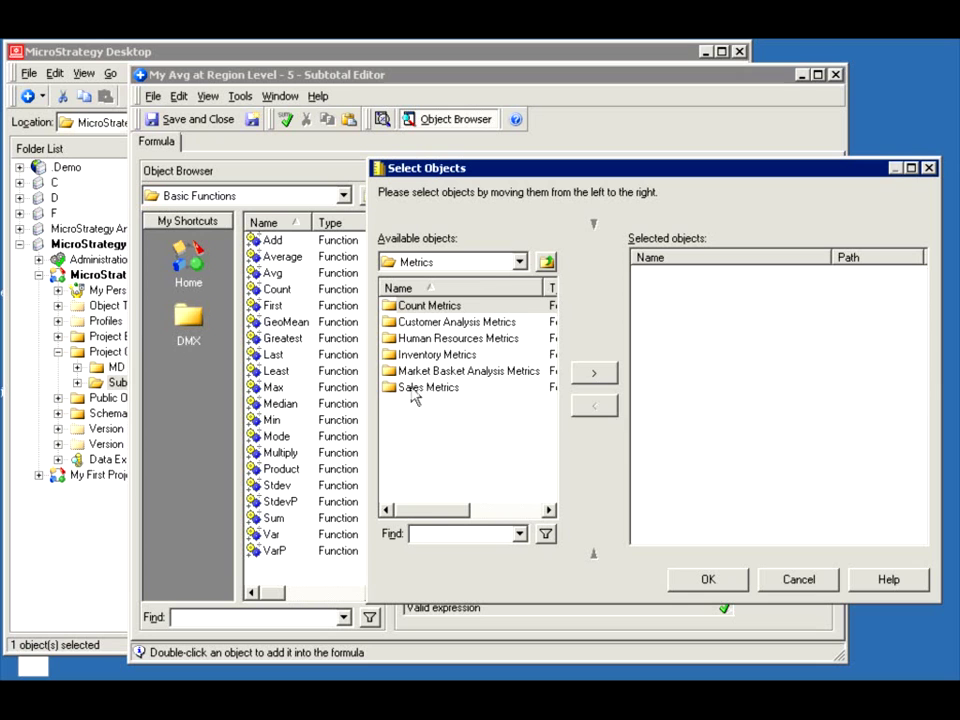
{"action": "left_click", "coordinate": [546, 261]}
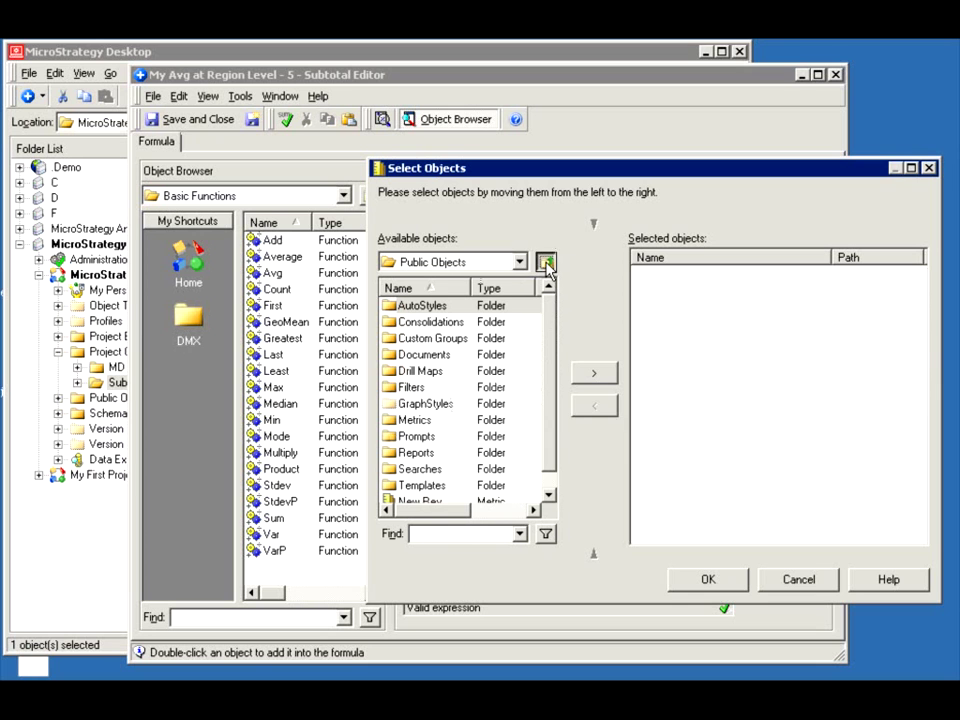
{"action": "double_click", "coordinate": [420, 453]}
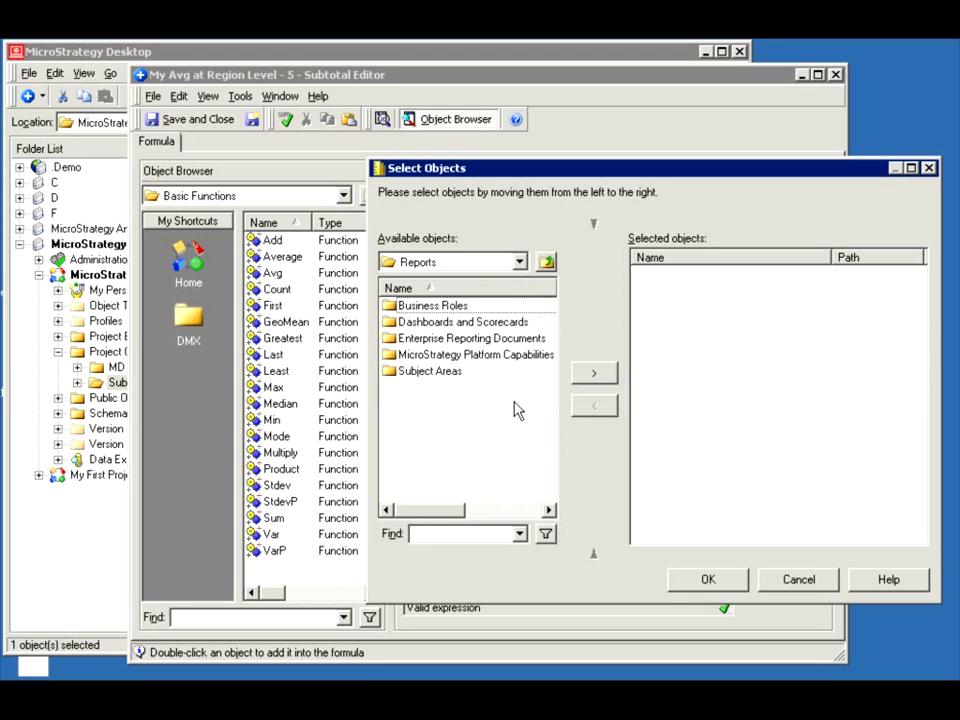
{"action": "left_click", "coordinate": [546, 261]}
{"action": "scroll", "coordinate": [548, 325], "scroll_direction": "down", "scroll_amount": 1}
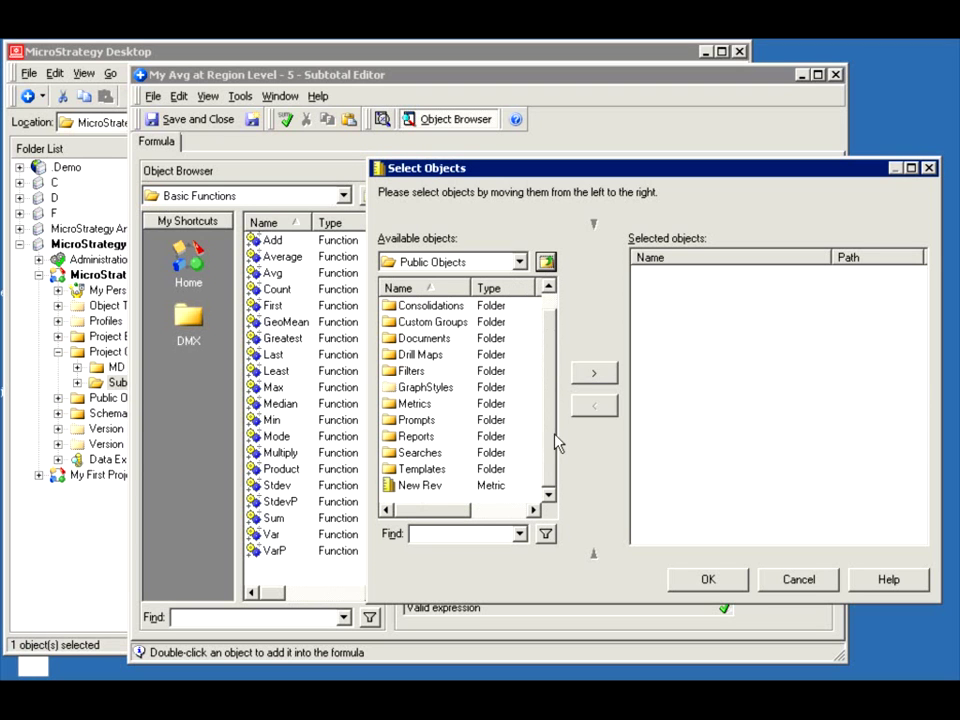
{"action": "left_click", "coordinate": [424, 487]}
{"action": "left_click", "coordinate": [594, 373]}
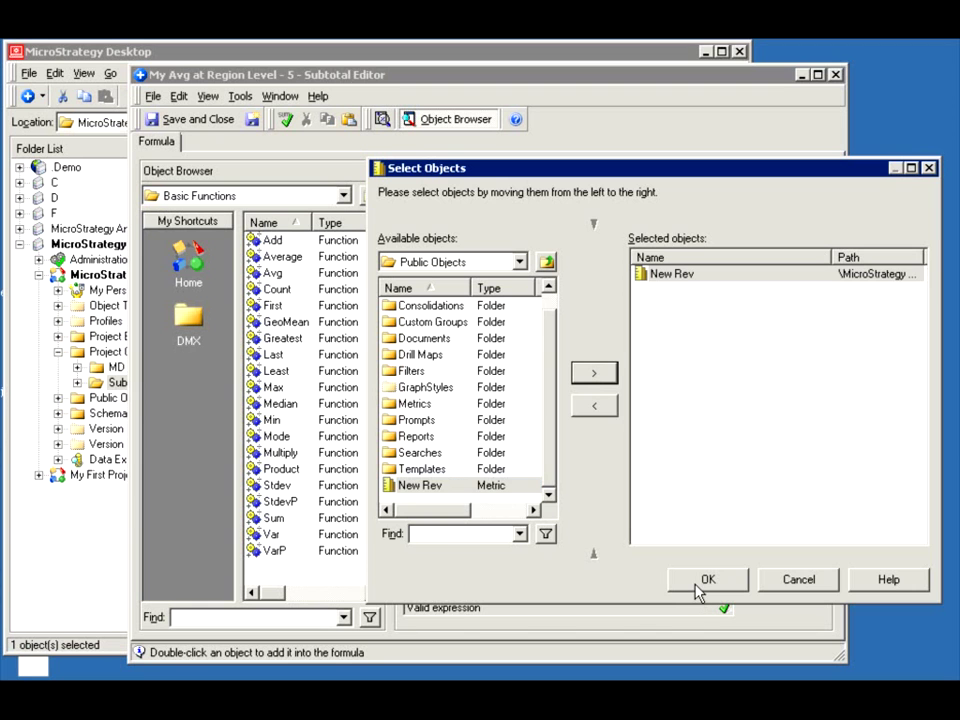
{"action": "left_click", "coordinate": [700, 583]}
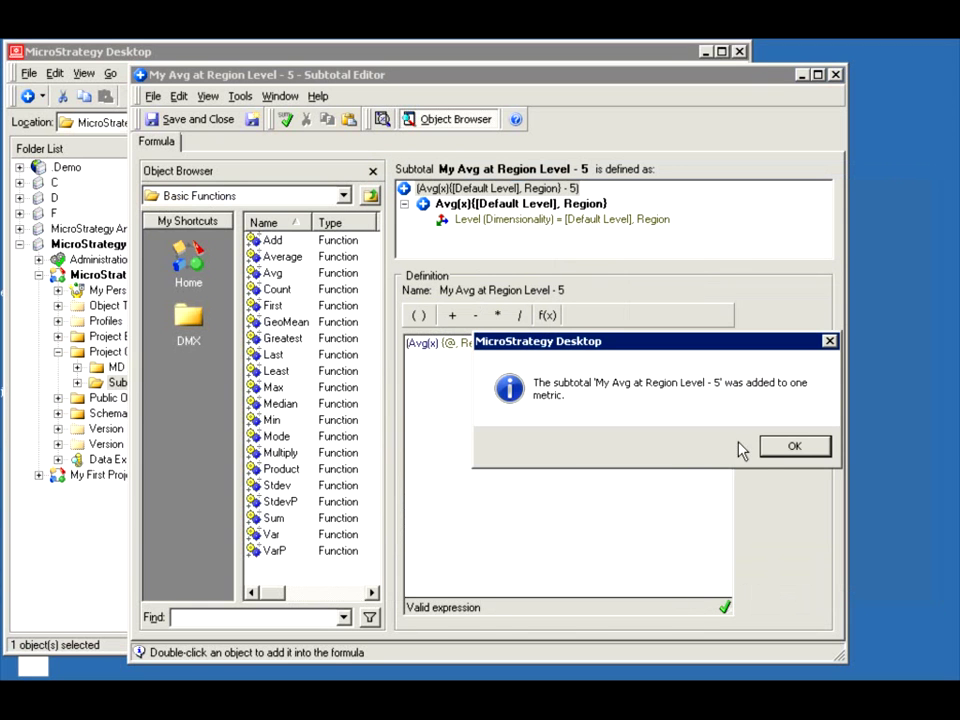
{"action": "left_click", "coordinate": [777, 449]}
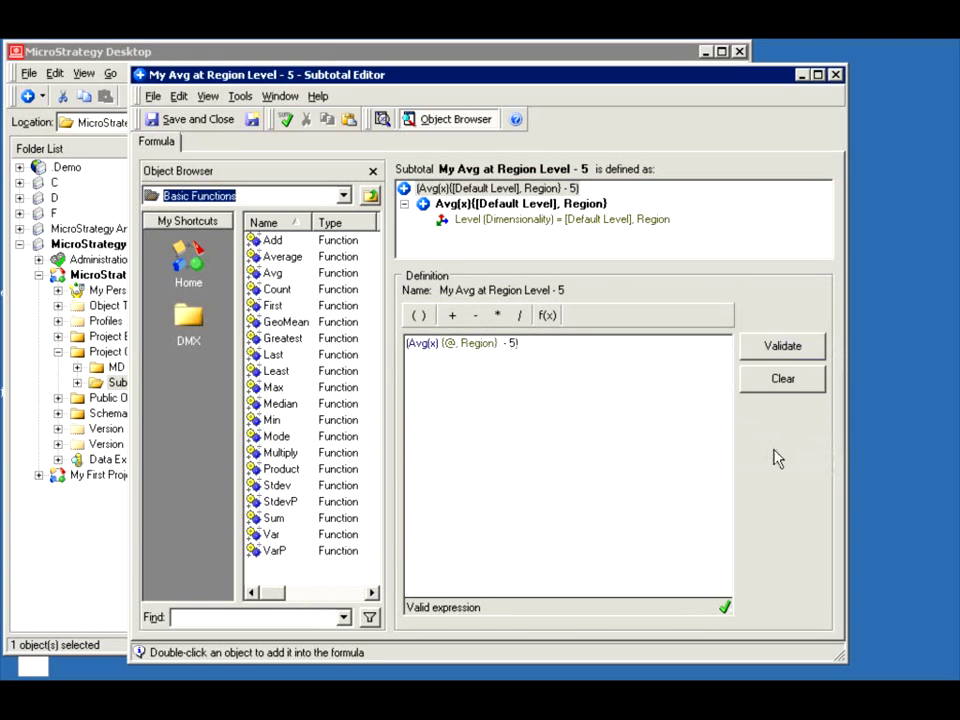
{"action": "left_click", "coordinate": [196, 120]}
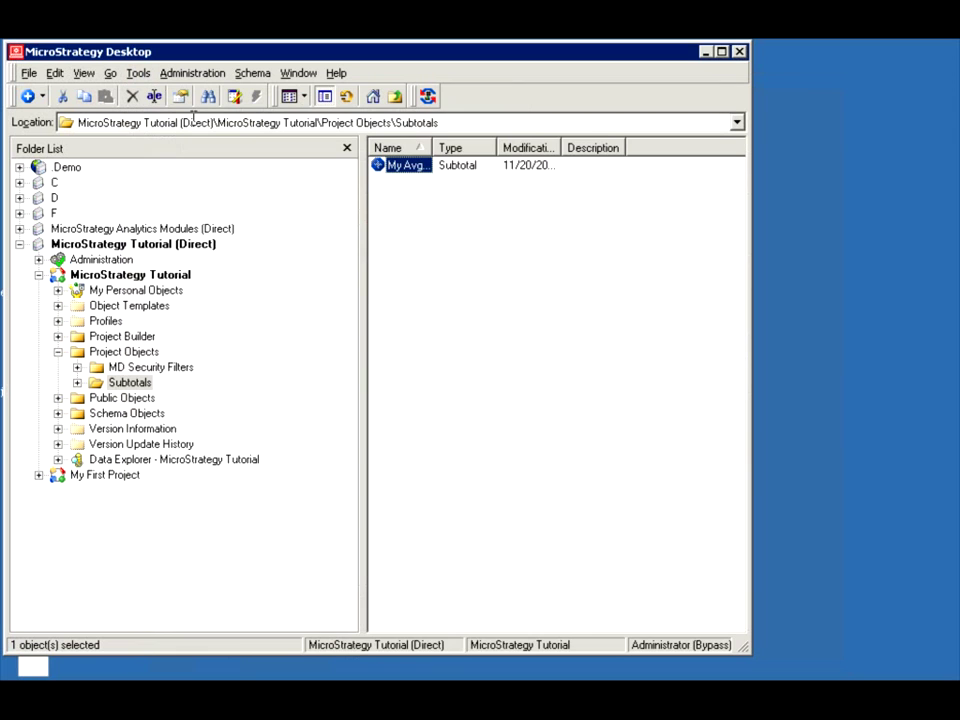
{"action": "left_click", "coordinate": [112, 398]}
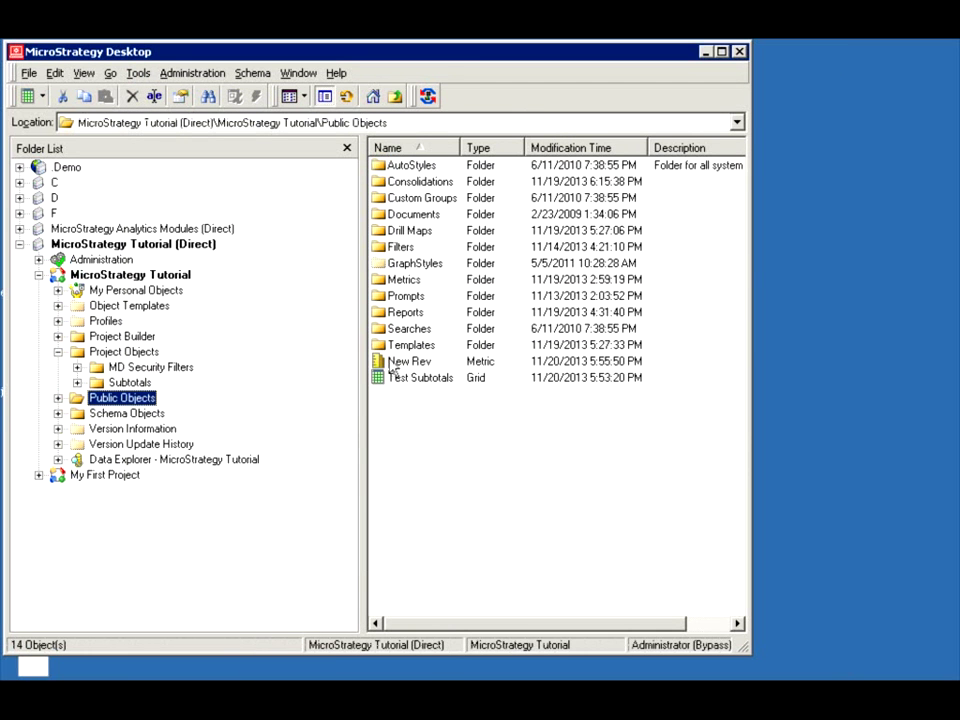
Step: Open New Rev in the Metric Editor and show its subtotal and aggregation settings
{"action": "double_click", "coordinate": [390, 361]}
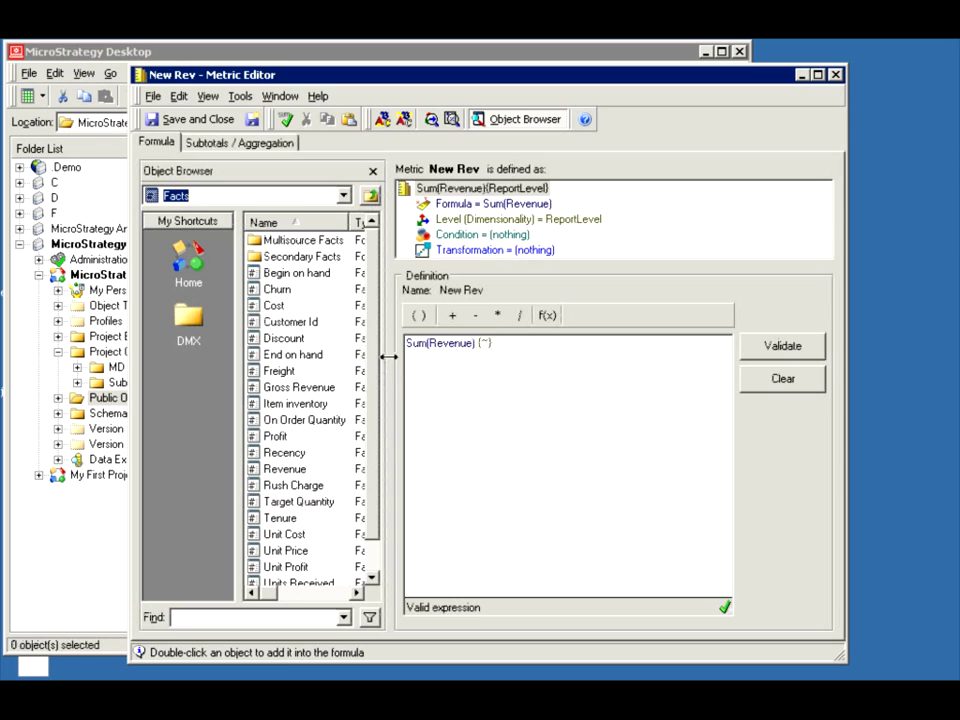
{"action": "left_click", "coordinate": [240, 97]}
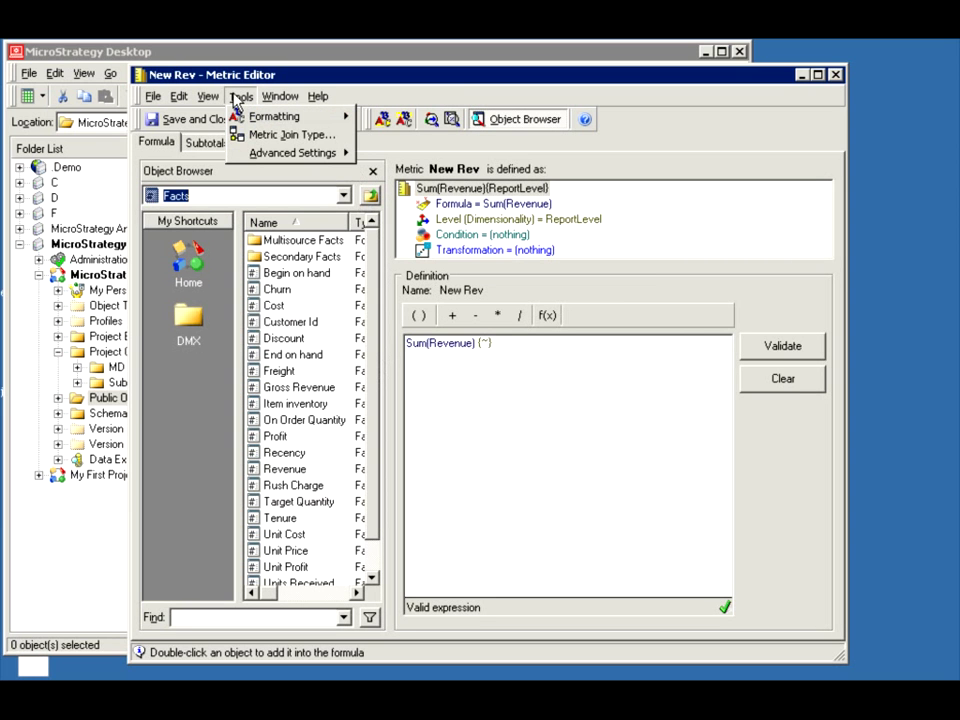
{"action": "left_click", "coordinate": [240, 97]}
{"action": "left_click", "coordinate": [180, 97]}
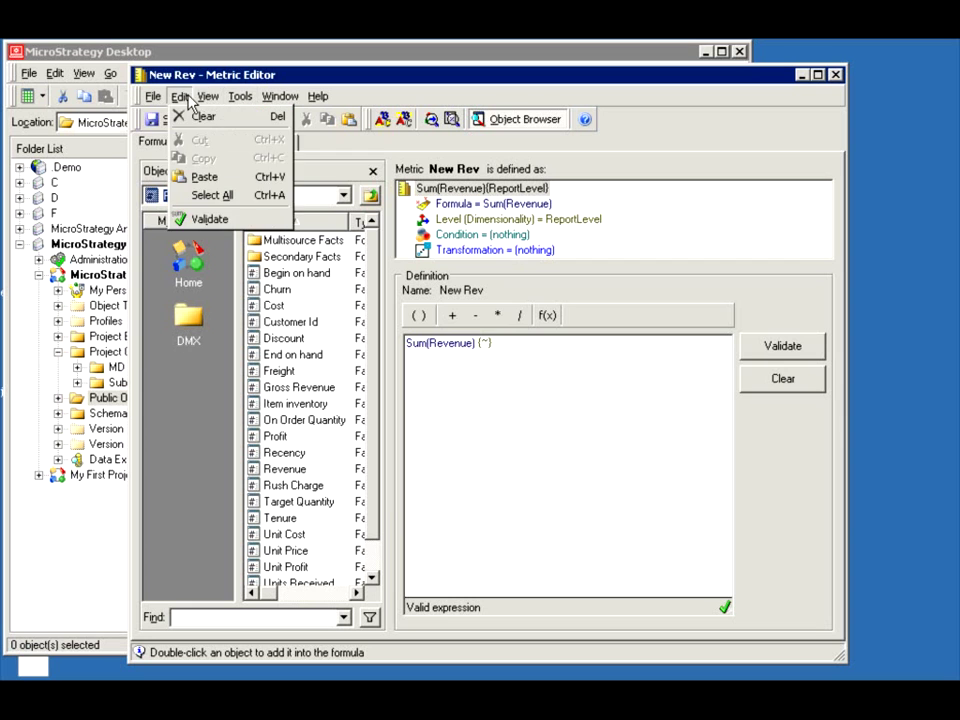
{"action": "mouse_move", "coordinate": [240, 99]}
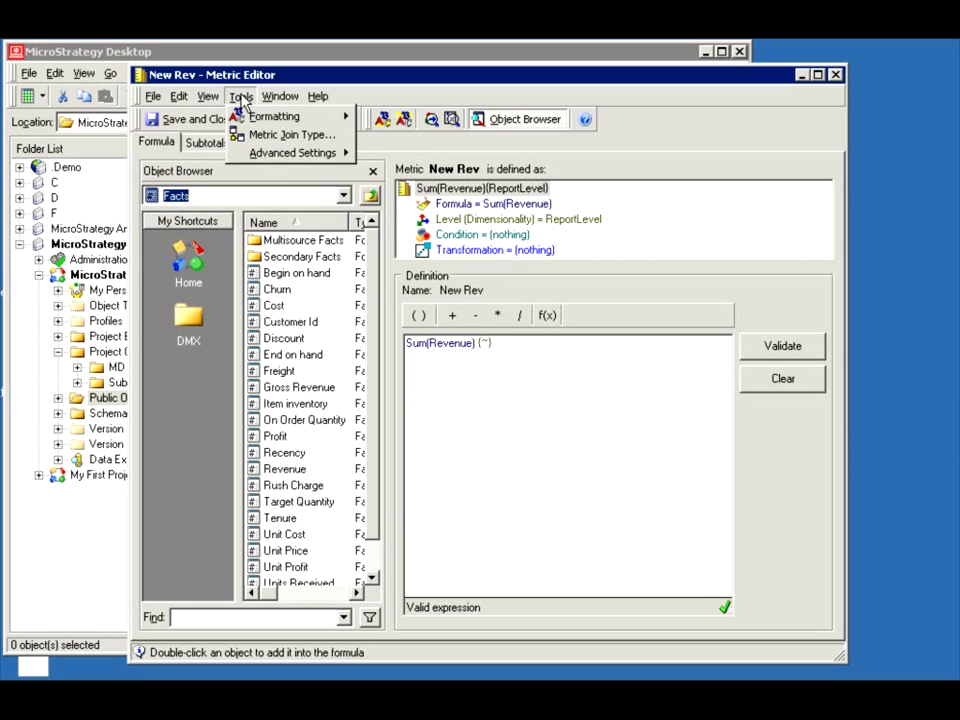
{"action": "mouse_move", "coordinate": [281, 160]}
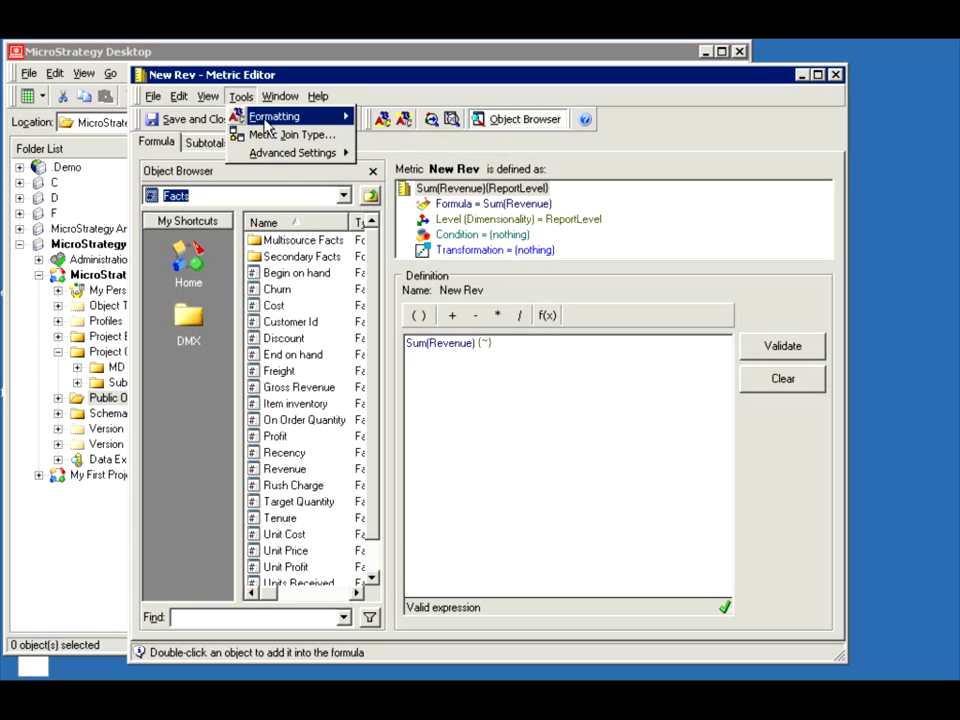
{"action": "mouse_move", "coordinate": [270, 101]}
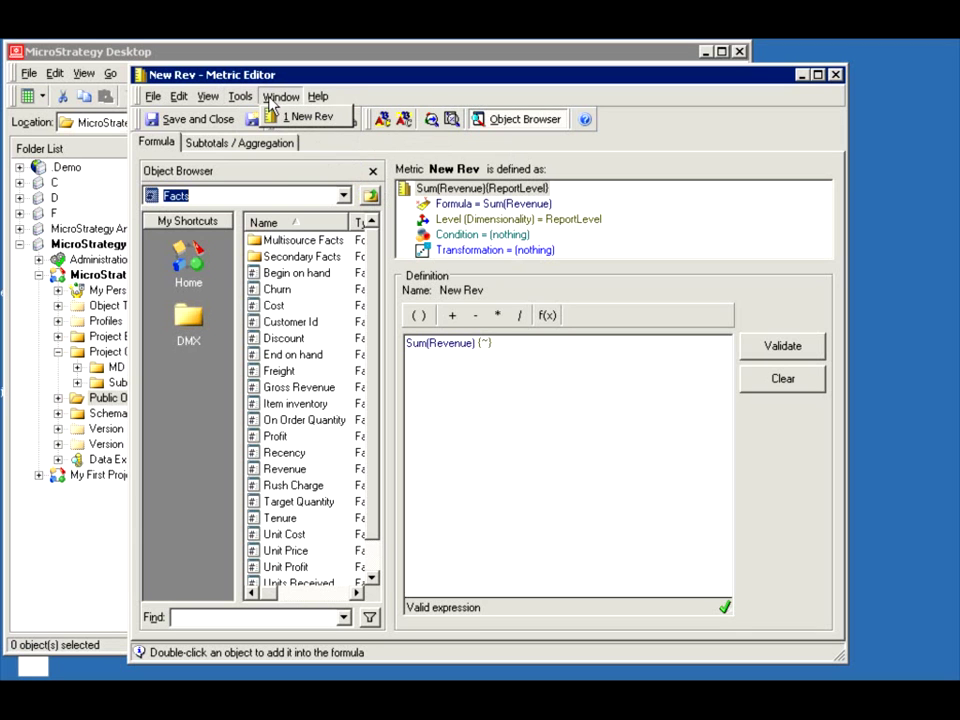
{"action": "left_click", "coordinate": [237, 142]}
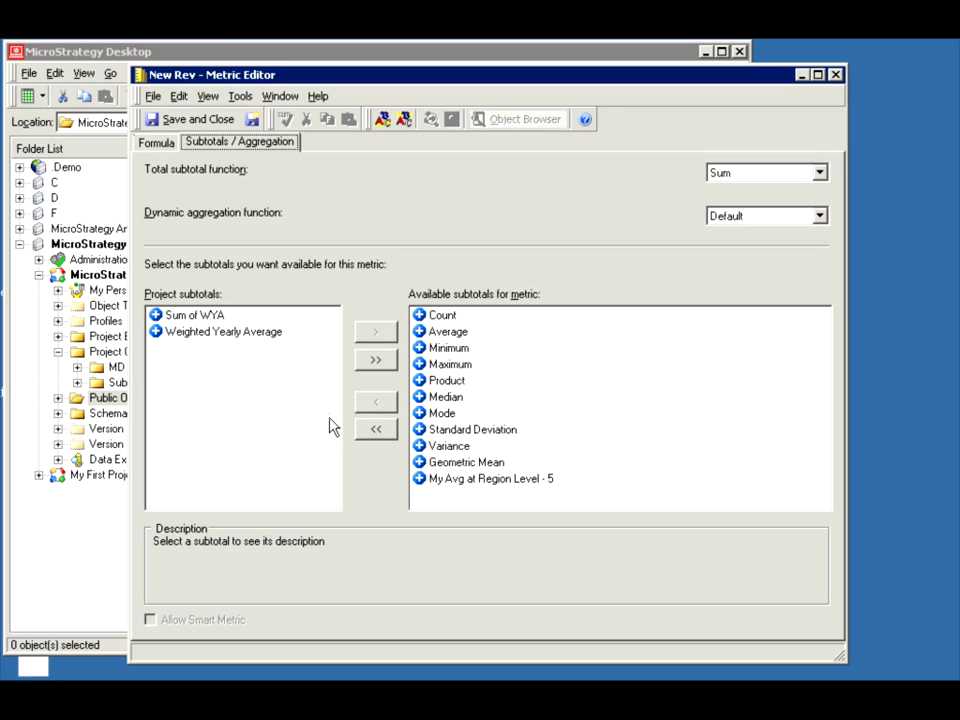
Step: Place My Avg at Region Level - 5 among New Rev's available subtotals, then save and close
{"action": "left_click", "coordinate": [263, 410]}
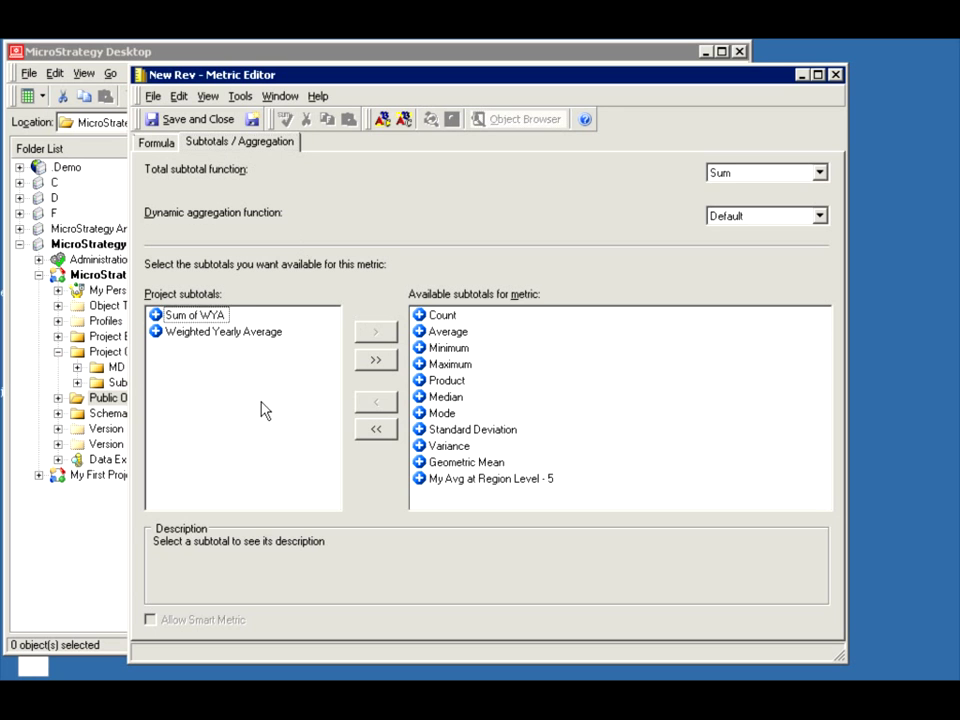
{"action": "left_click", "coordinate": [489, 478]}
{"action": "left_click", "coordinate": [374, 401]}
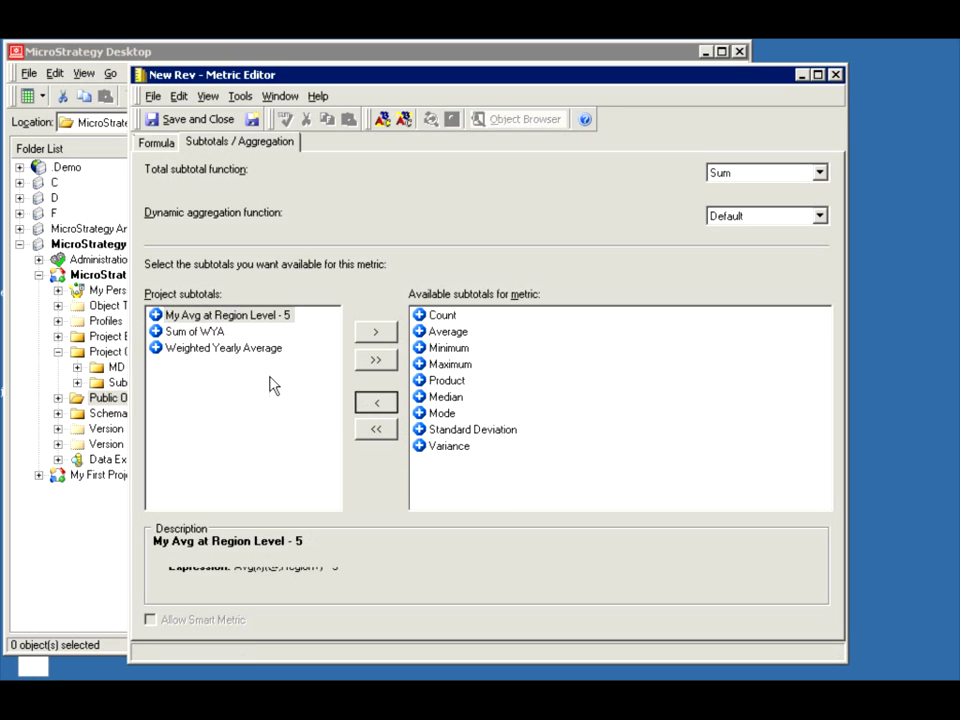
{"action": "left_click", "coordinate": [213, 316]}
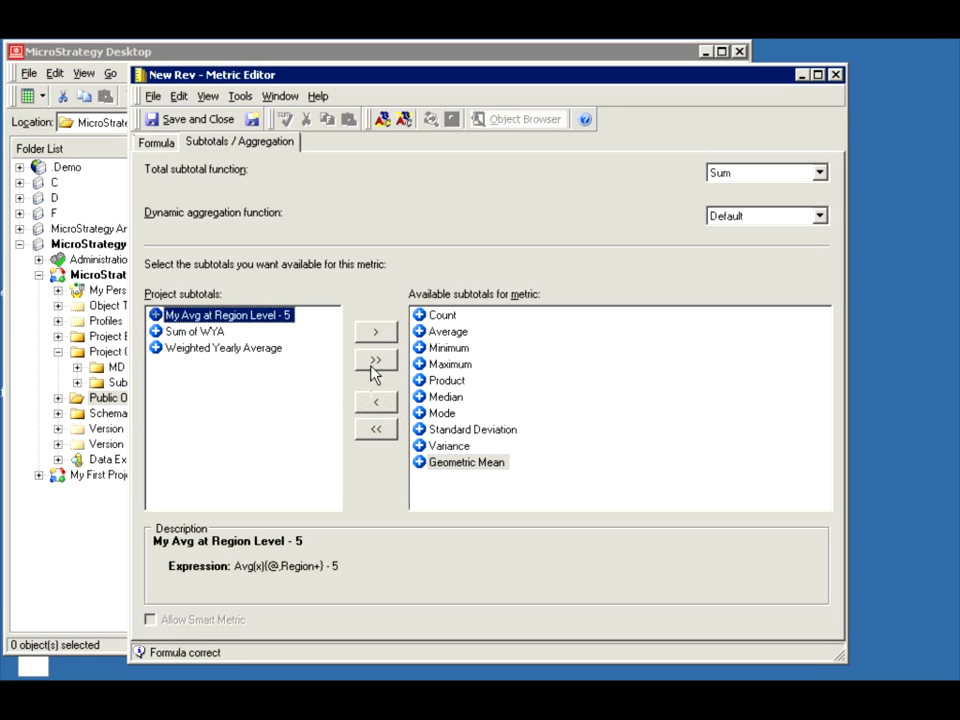
{"action": "left_click", "coordinate": [373, 332]}
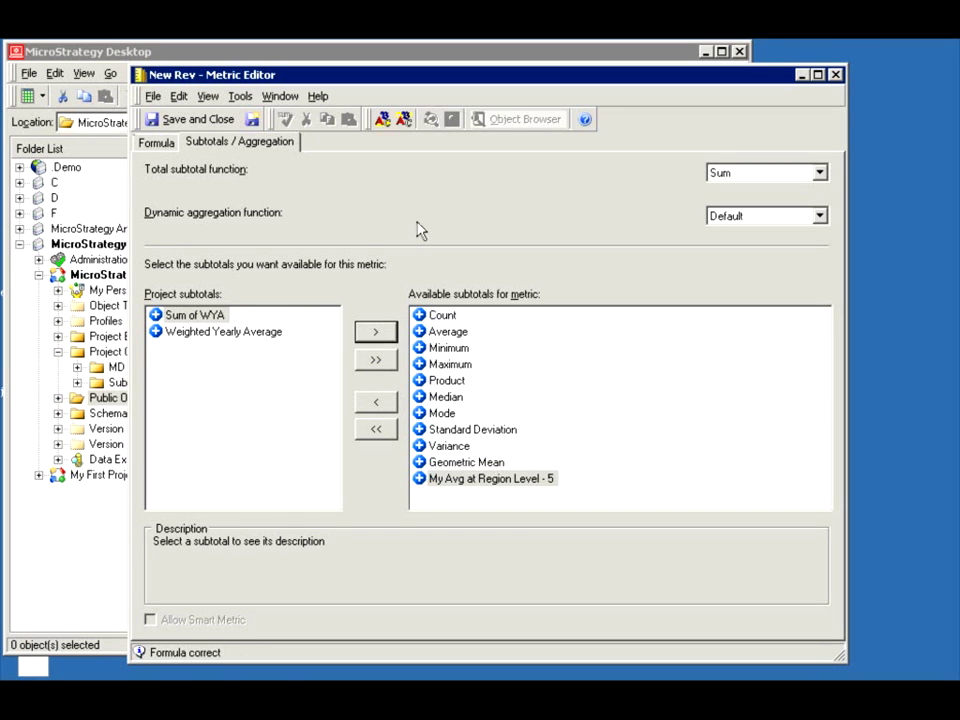
{"action": "left_click", "coordinate": [188, 121]}
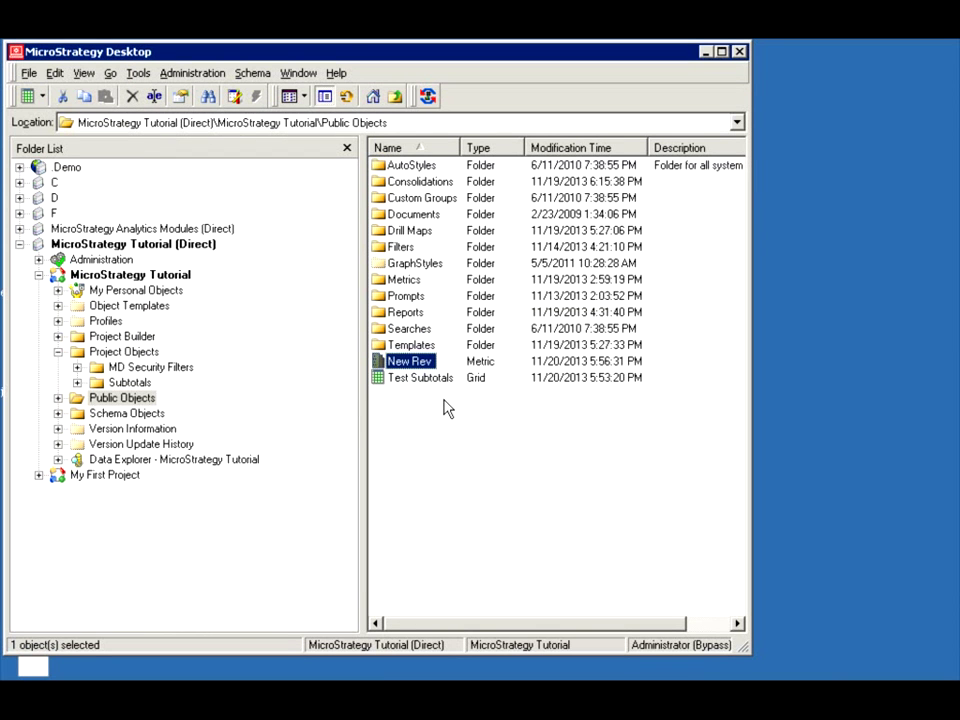
Step: Edit Test Subtotals, drag New Rev into the template as a column, and bring up Subtotals
{"action": "right_click", "coordinate": [414, 379]}
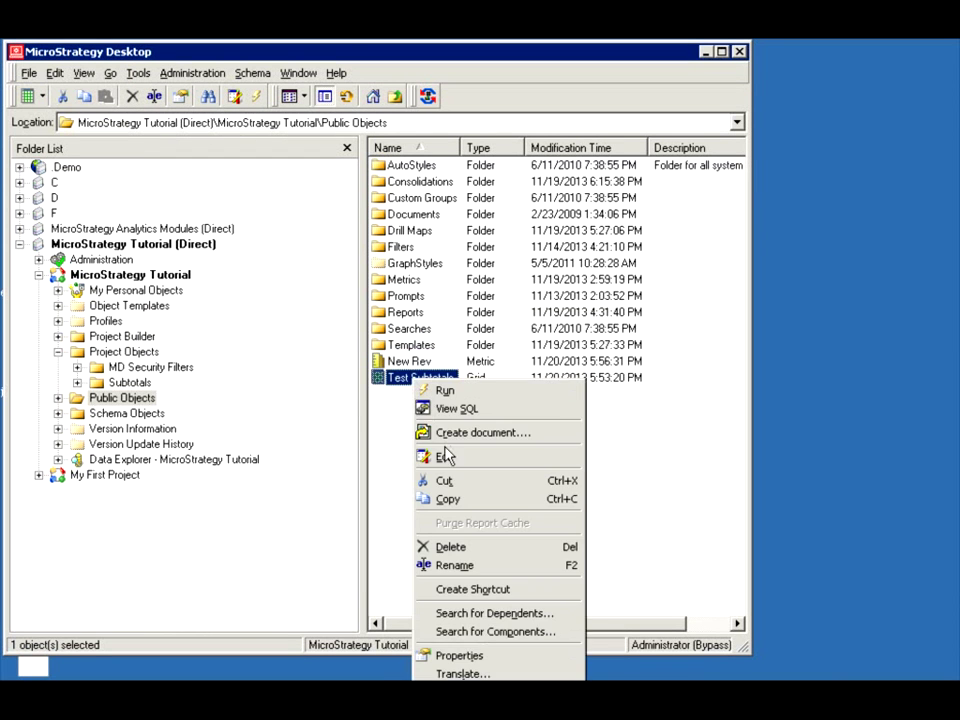
{"action": "left_click", "coordinate": [445, 456]}
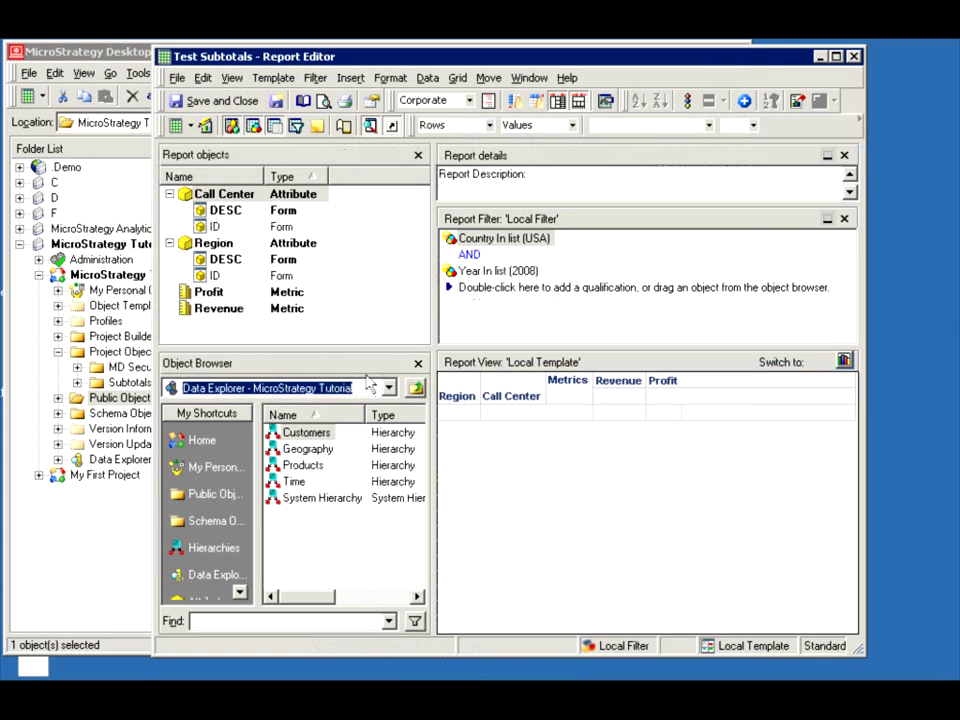
{"action": "left_click", "coordinate": [72, 45]}
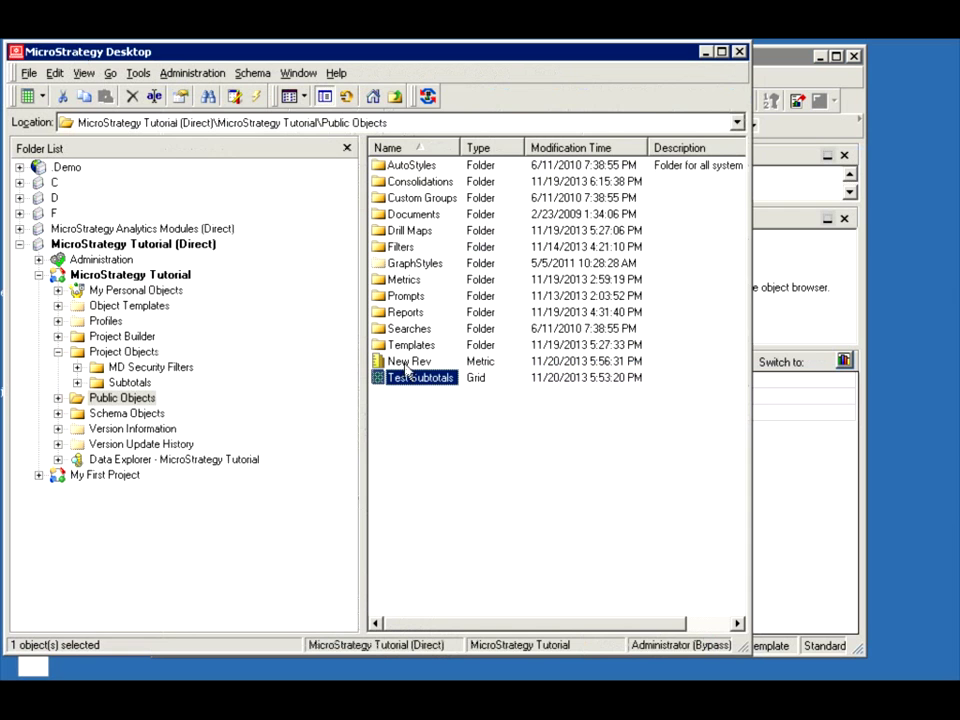
{"action": "left_click_drag", "start_coordinate": [405, 366], "coordinate": [784, 474]}
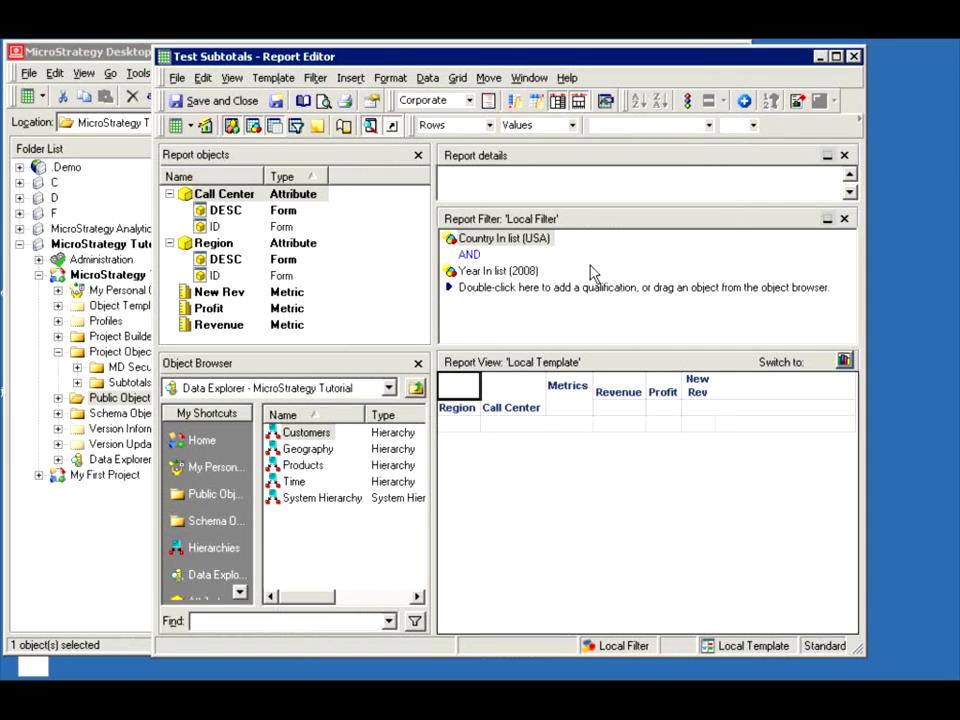
{"action": "left_click", "coordinate": [745, 101]}
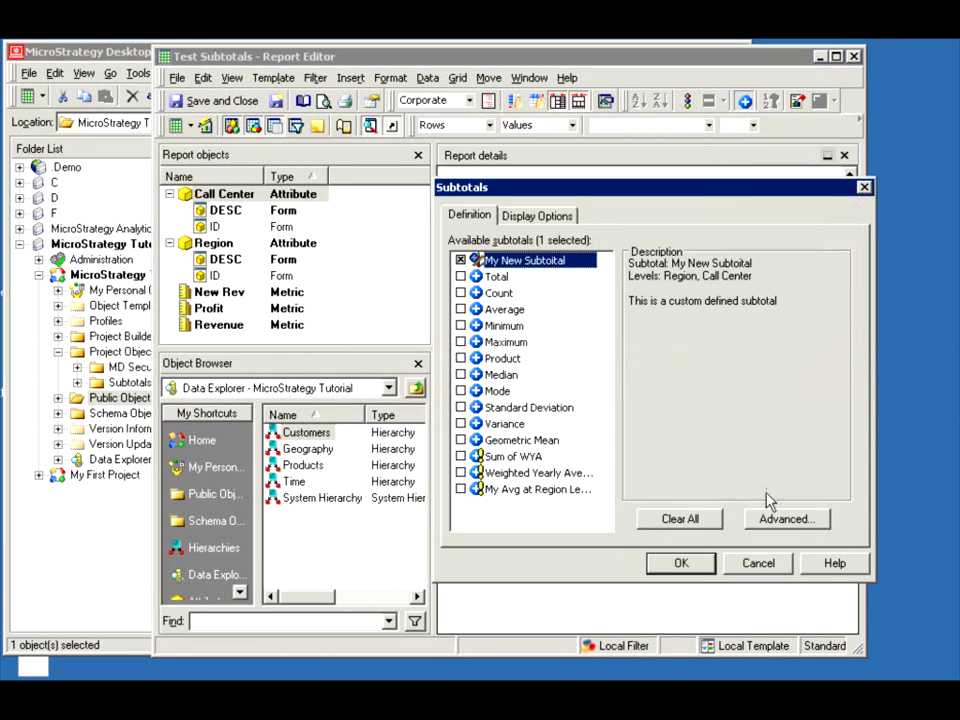
Step: Set My New Subtotal to use My Avg at Region Level - 5 for New Rev
{"action": "left_click", "coordinate": [790, 519]}
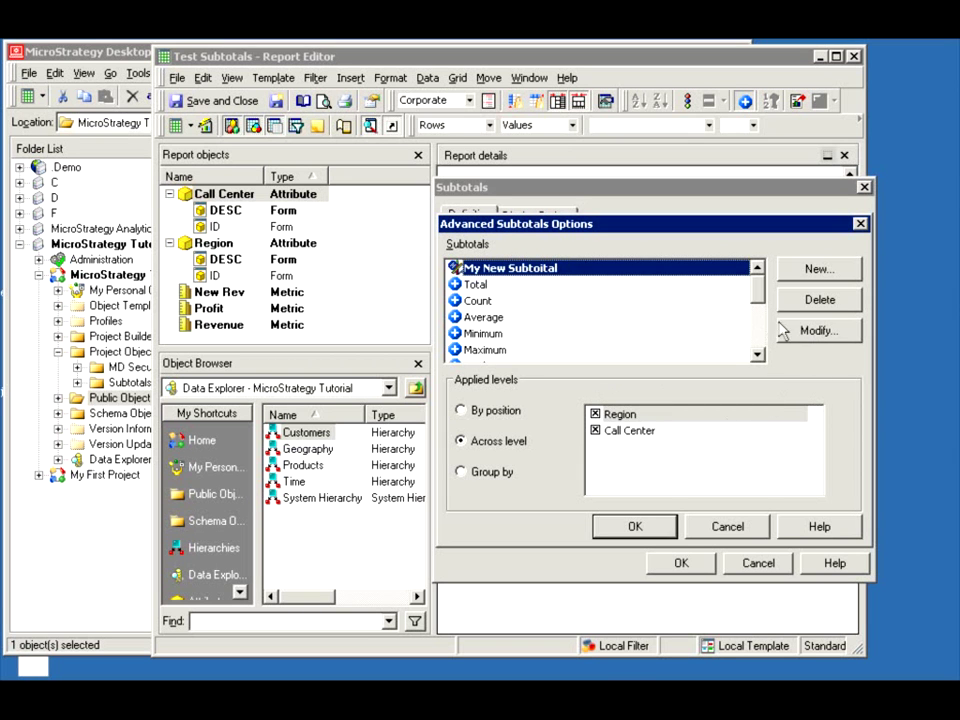
{"action": "left_click", "coordinate": [812, 336]}
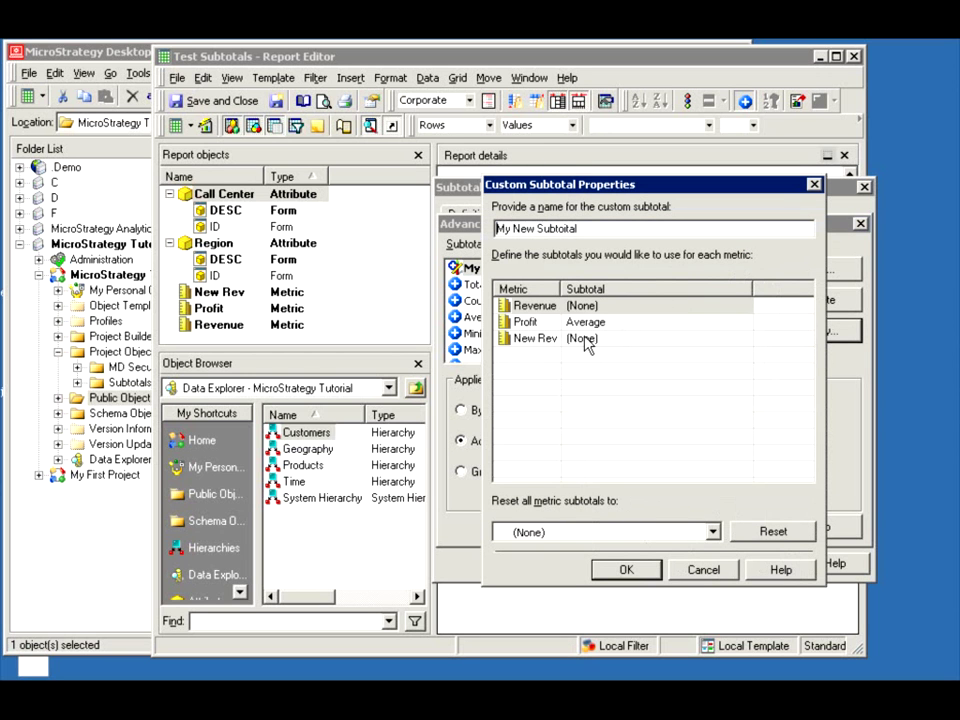
{"action": "left_click", "coordinate": [585, 338]}
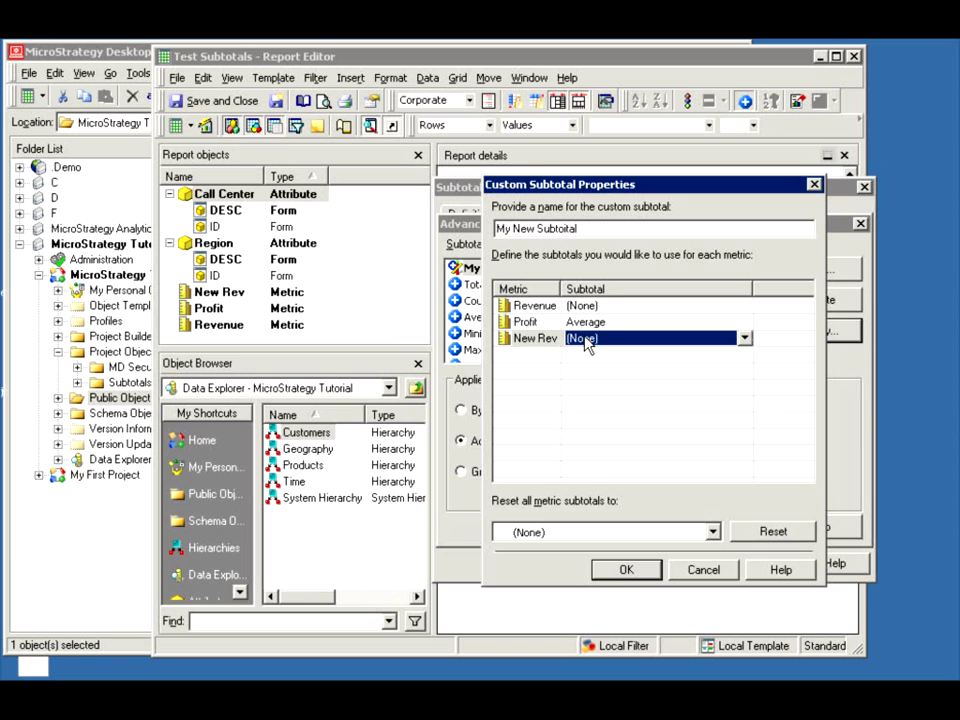
{"action": "left_click", "coordinate": [585, 340]}
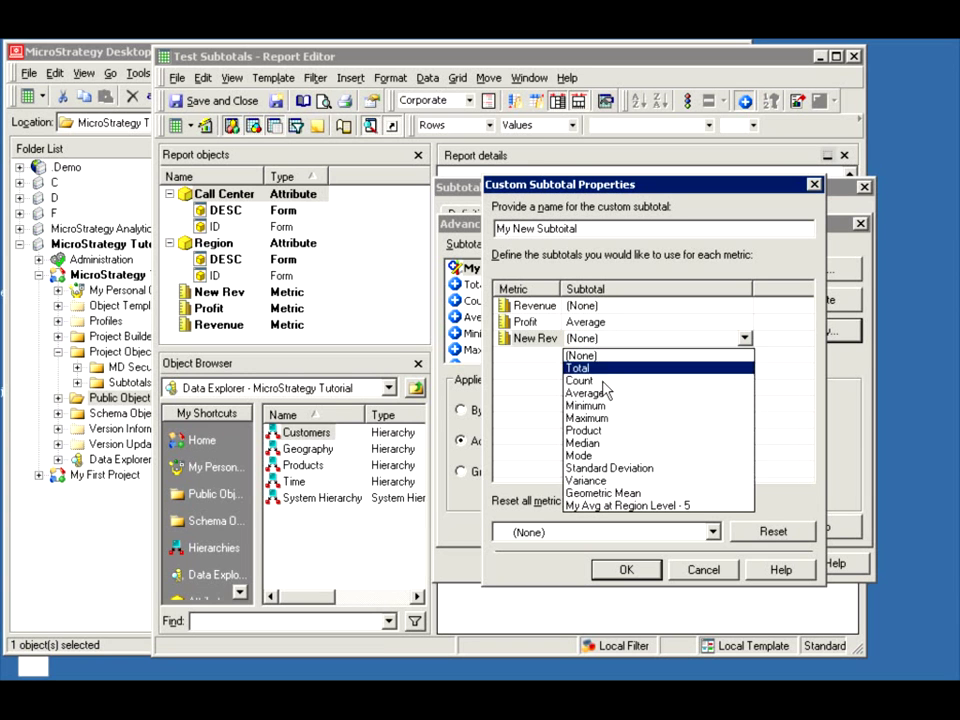
{"action": "left_click", "coordinate": [602, 508]}
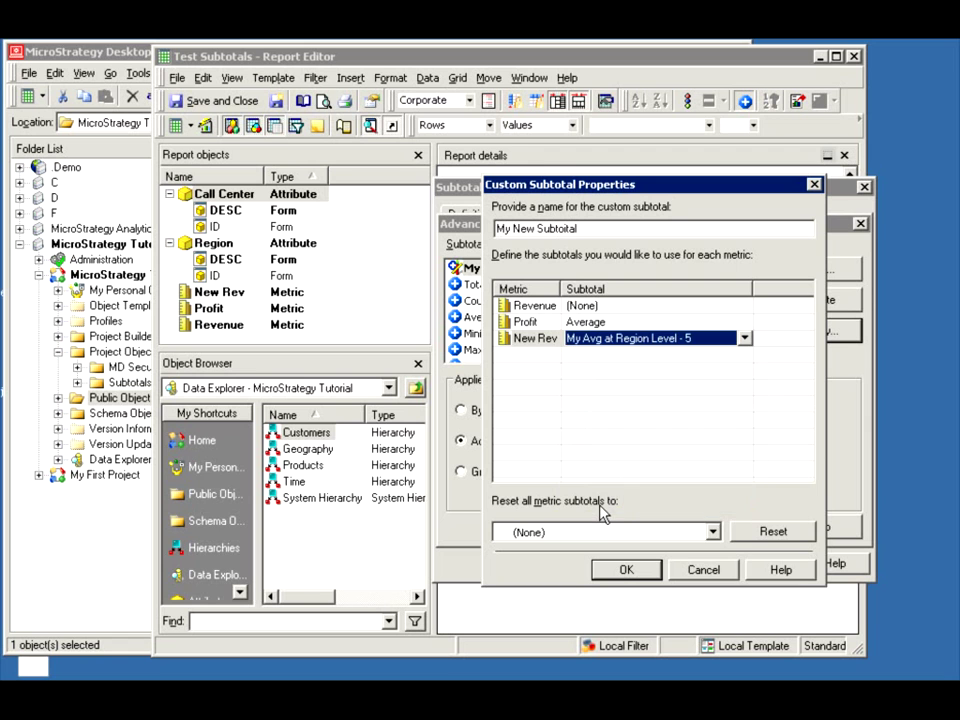
{"action": "left_click", "coordinate": [618, 572]}
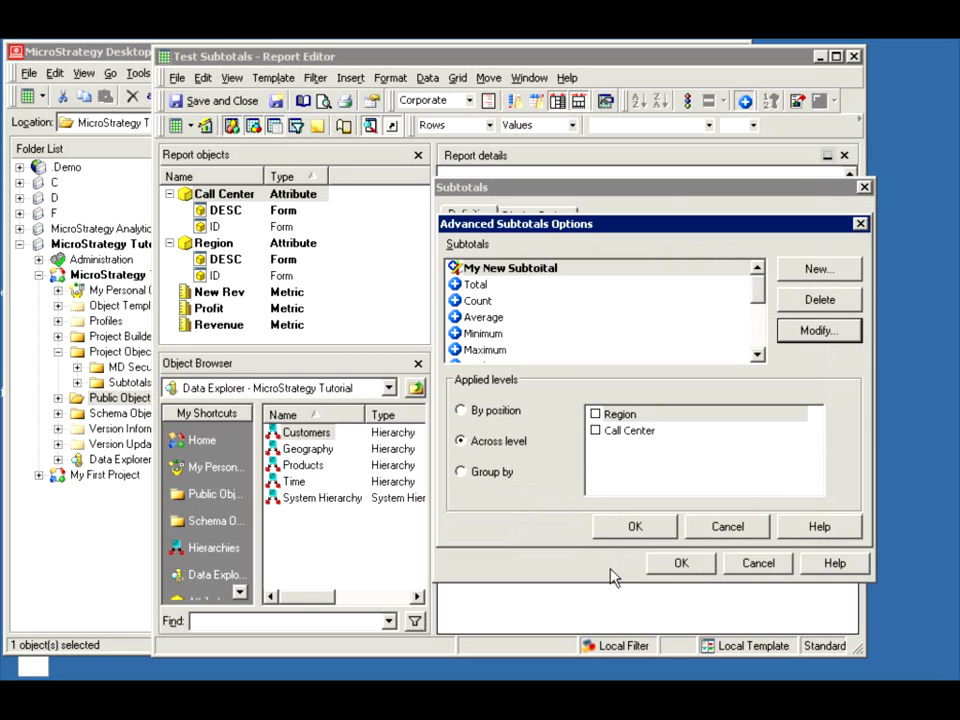
Step: Apply My New Subtotal across Region and Call Center and confirm the report's subtotals
{"action": "left_click", "coordinate": [595, 413]}
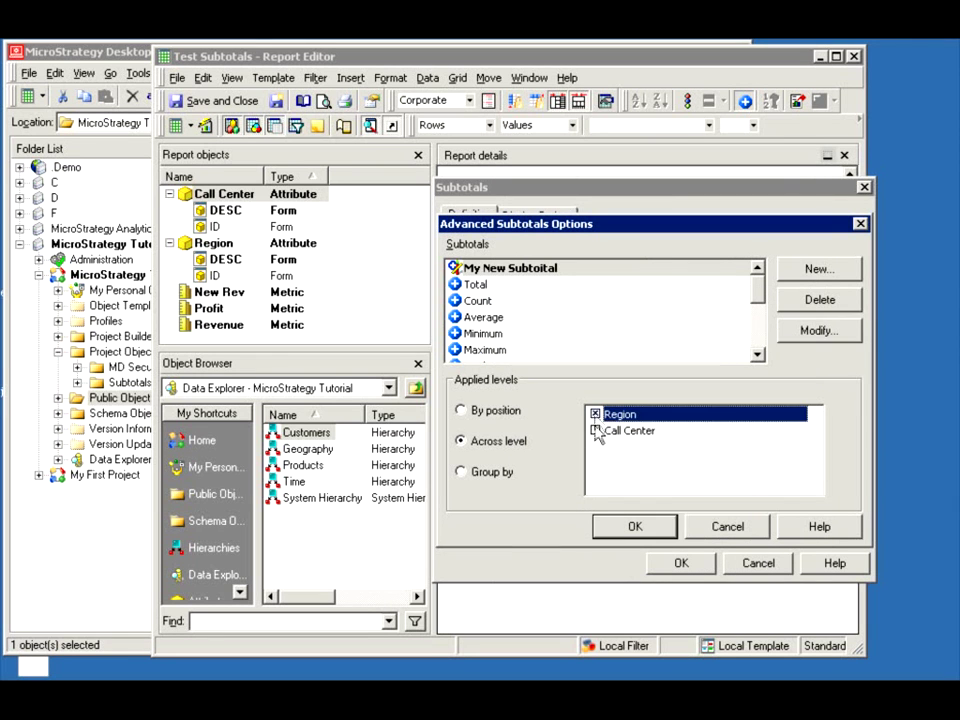
{"action": "left_click", "coordinate": [595, 430]}
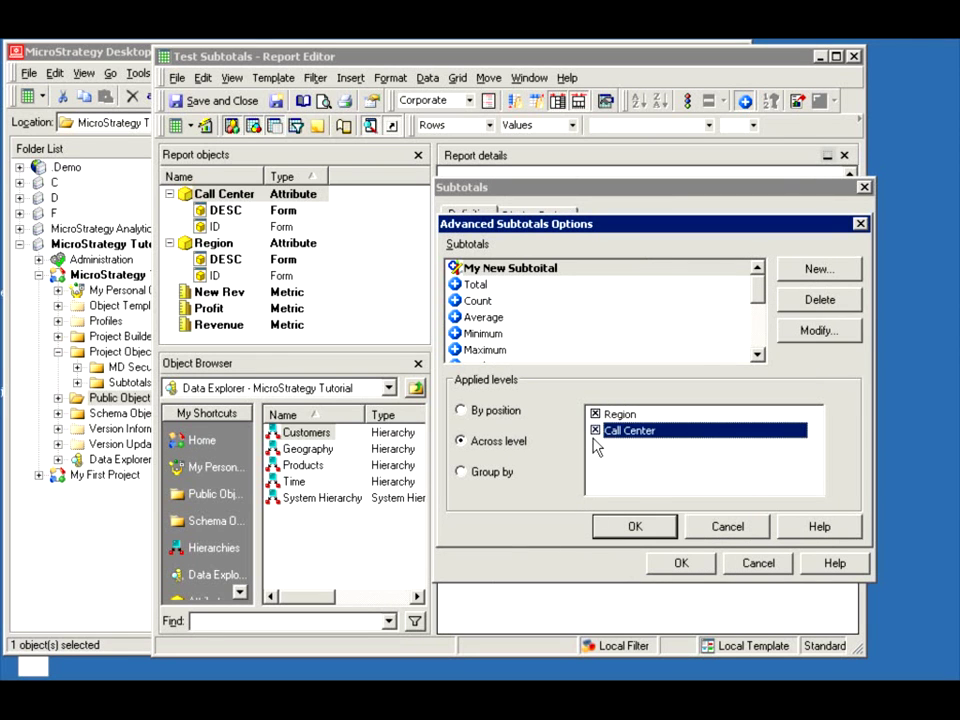
{"action": "left_click", "coordinate": [631, 527]}
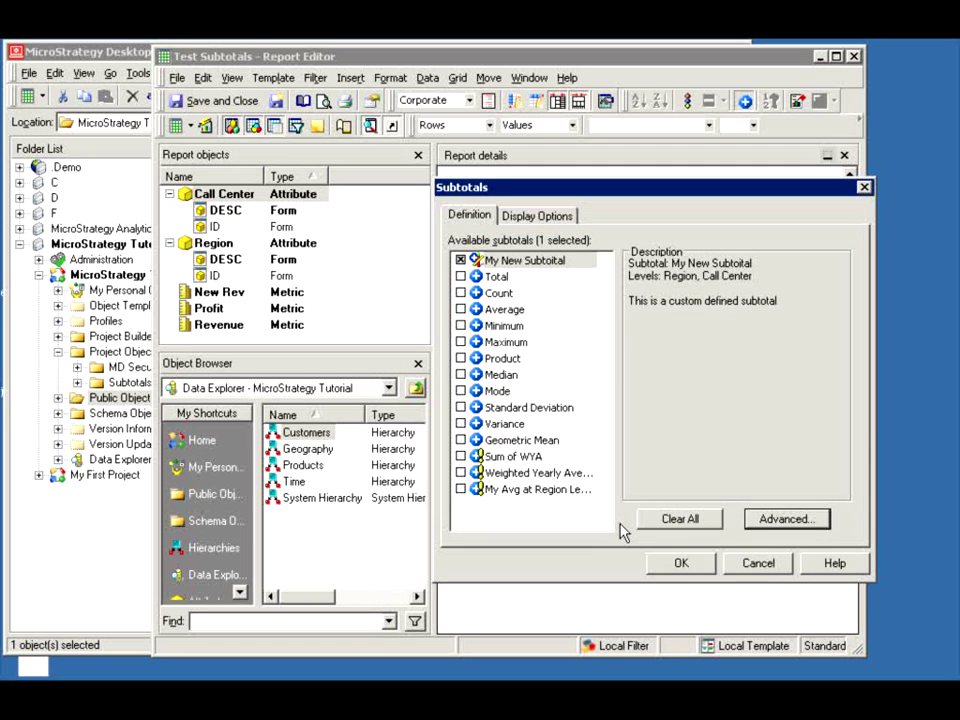
{"action": "left_click", "coordinate": [681, 566]}
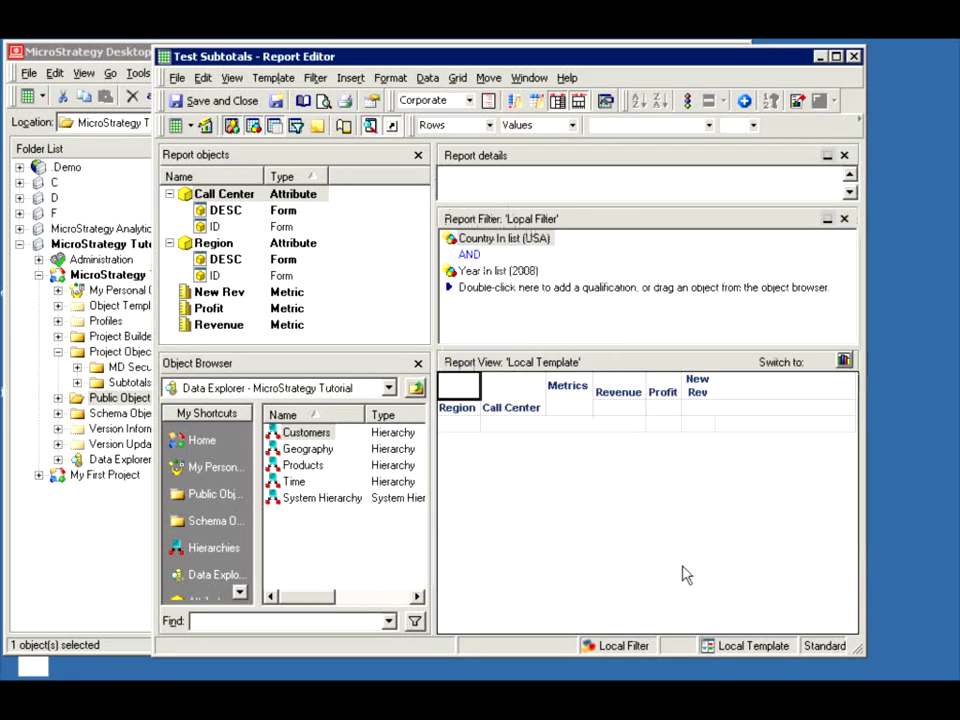
Step: Run Test Subtotals, widen the windows to review My New Subtotal rows, then return to design view
{"action": "left_click", "coordinate": [176, 124]}
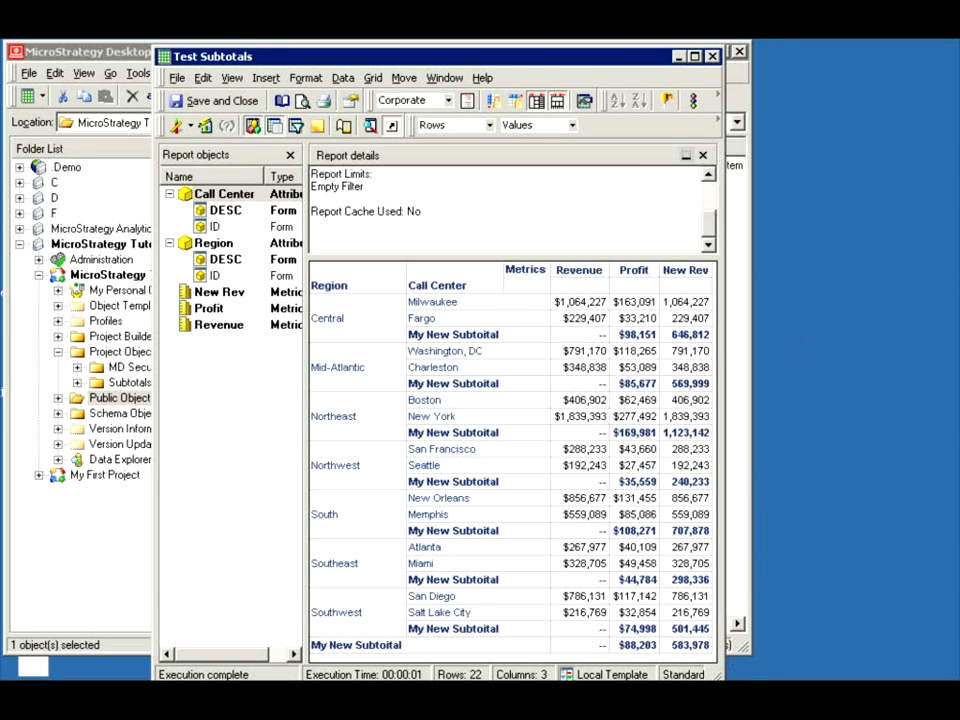
{"action": "left_click_drag", "start_coordinate": [722, 679], "coordinate": [760, 660]}
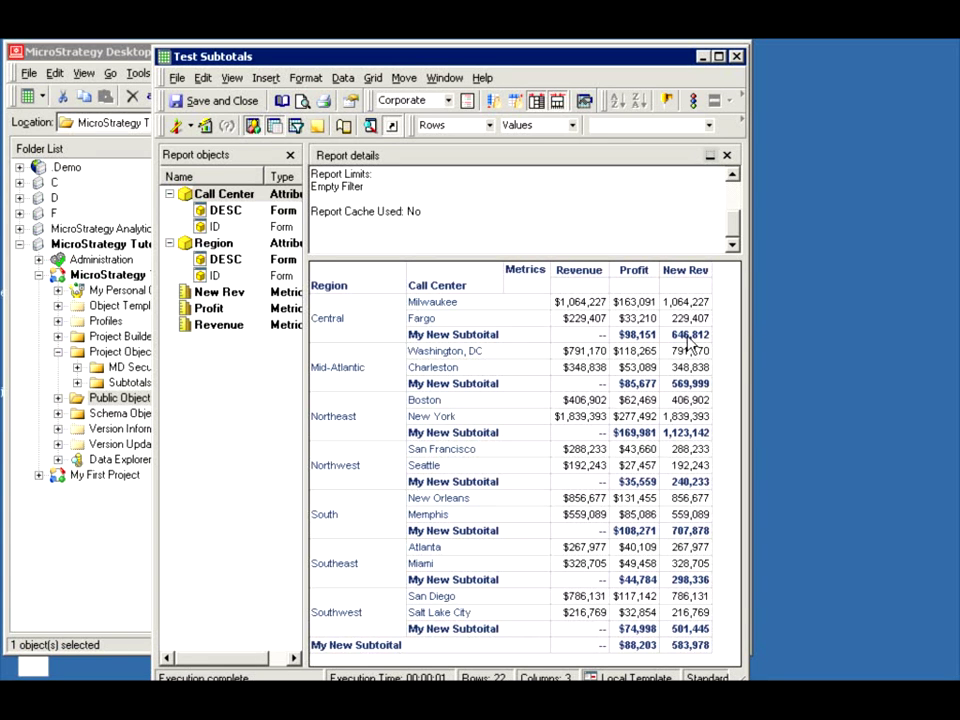
{"action": "left_click_drag", "start_coordinate": [750, 335], "coordinate": [788, 340]}
{"action": "key", "text": "alt+Tab"}
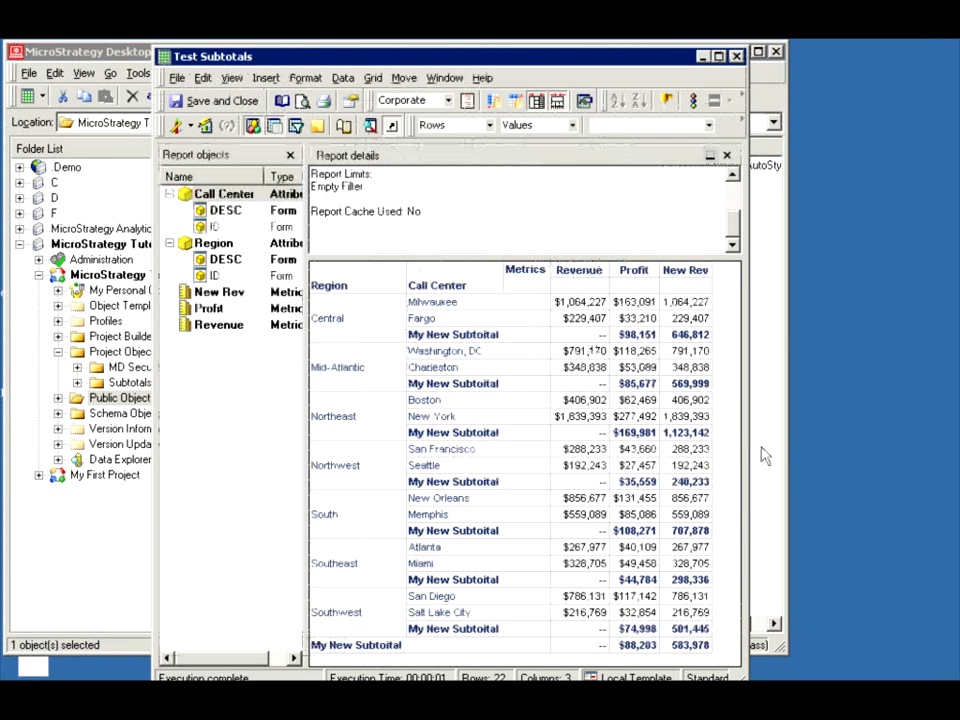
{"action": "left_click_drag", "start_coordinate": [748, 449], "coordinate": [806, 448]}
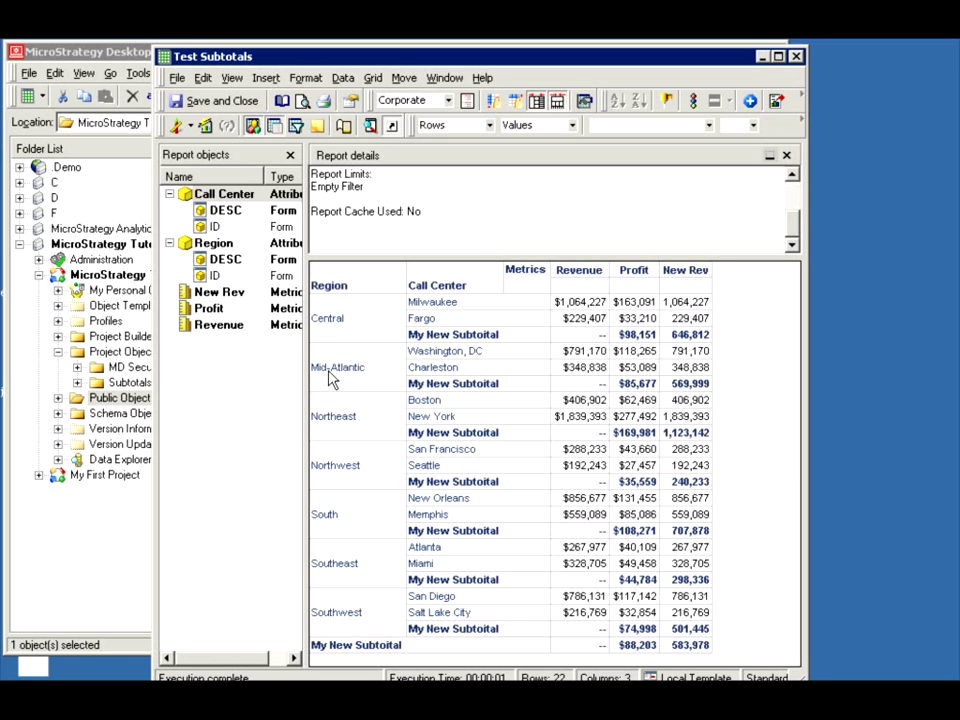
{"action": "left_click", "coordinate": [179, 127]}
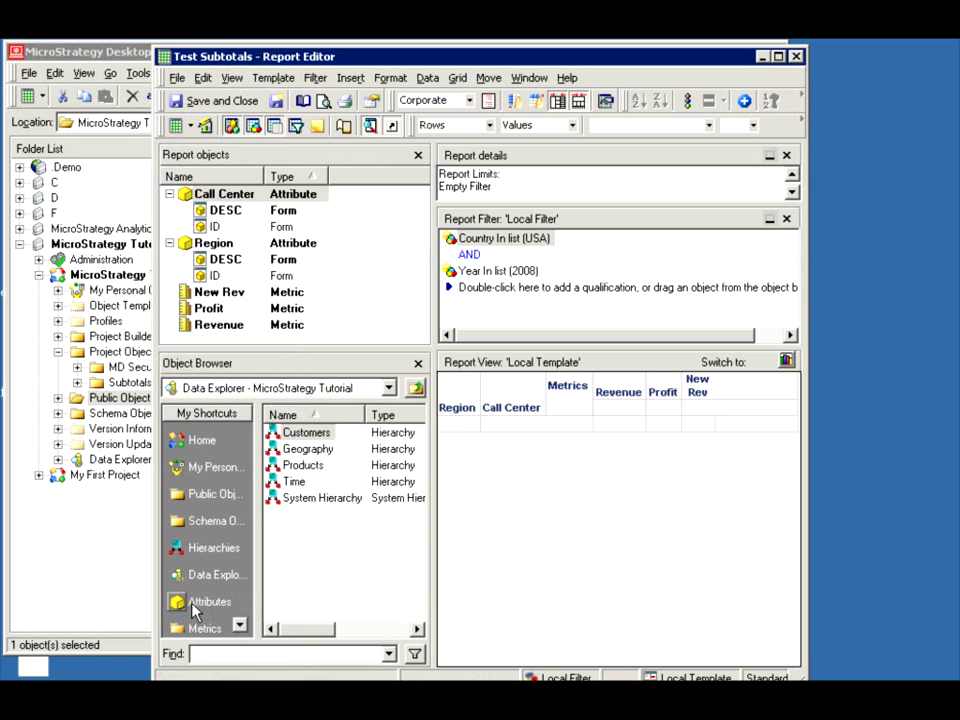
Step: Add the Geography Country attribute left of Region and rerun the Test Subtotals report
{"action": "left_click", "coordinate": [195, 605]}
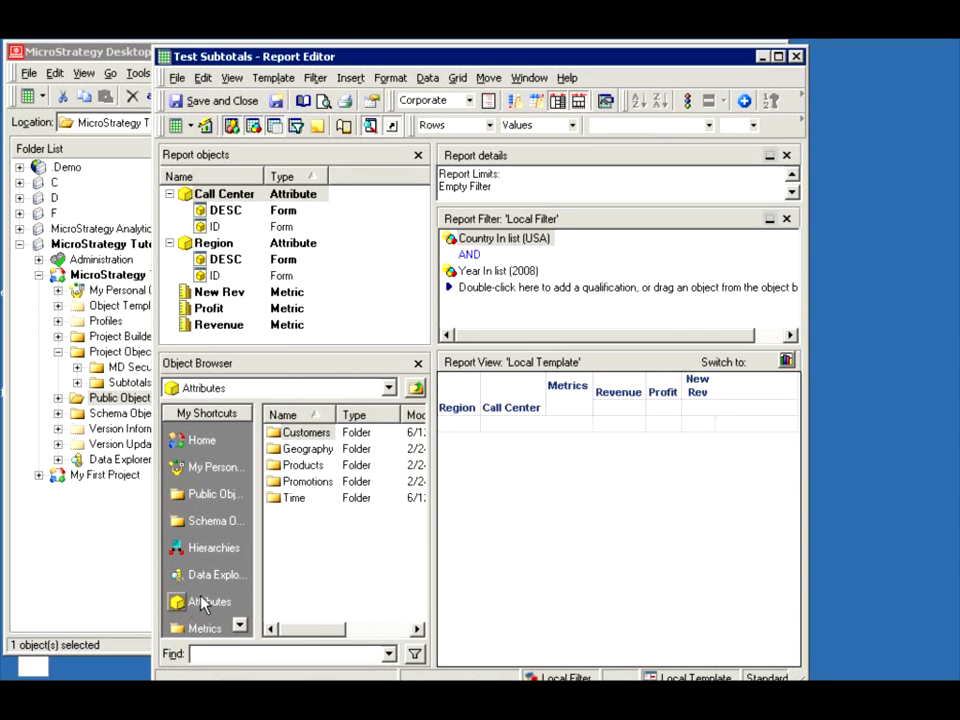
{"action": "double_click", "coordinate": [300, 449]}
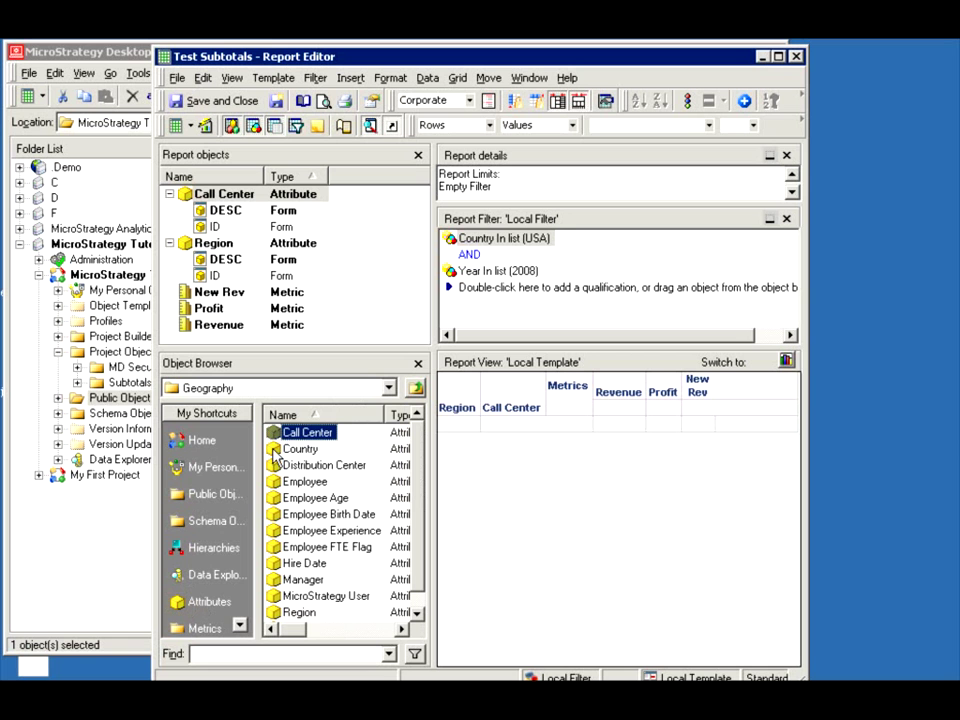
{"action": "left_click", "coordinate": [343, 450]}
{"action": "left_click_drag", "start_coordinate": [396, 460], "coordinate": [441, 450]}
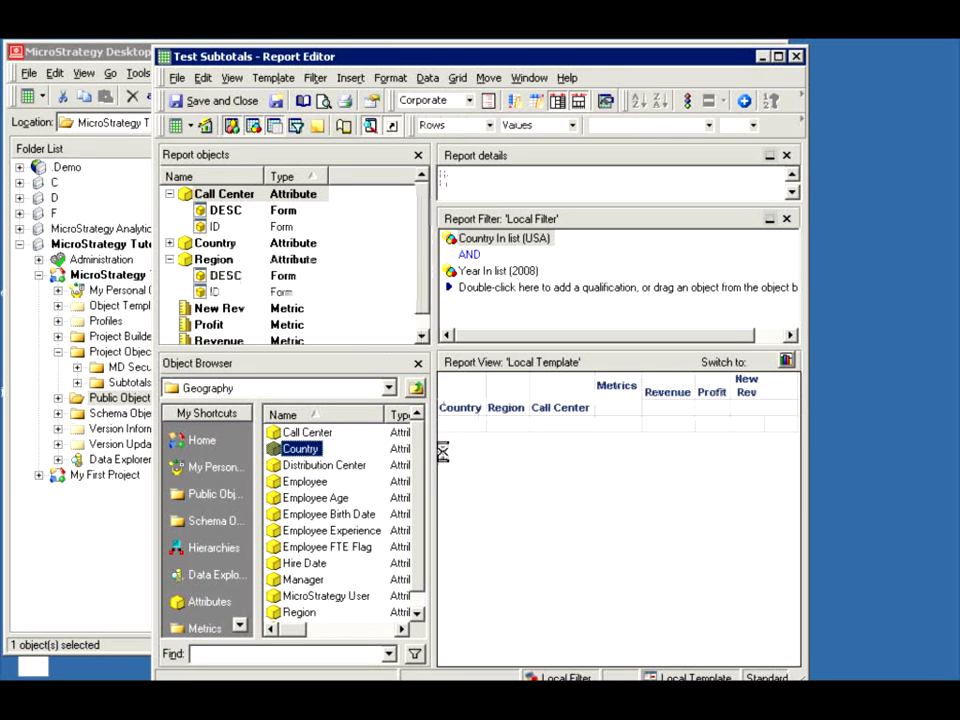
{"action": "left_click", "coordinate": [173, 123]}
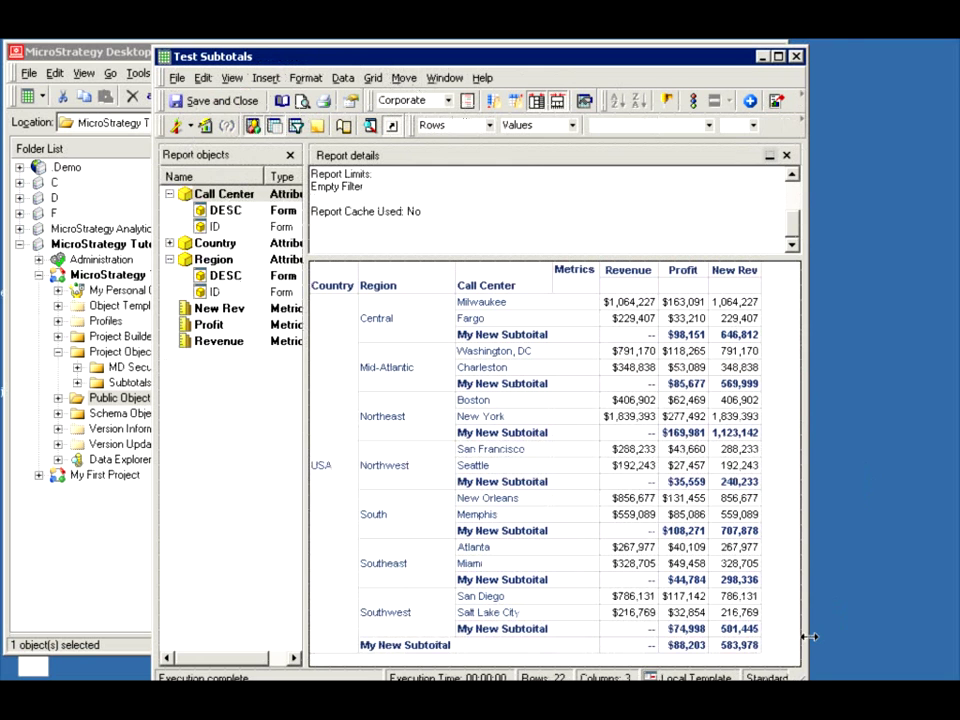
{"action": "left_click_drag", "start_coordinate": [806, 656], "coordinate": [845, 656]}
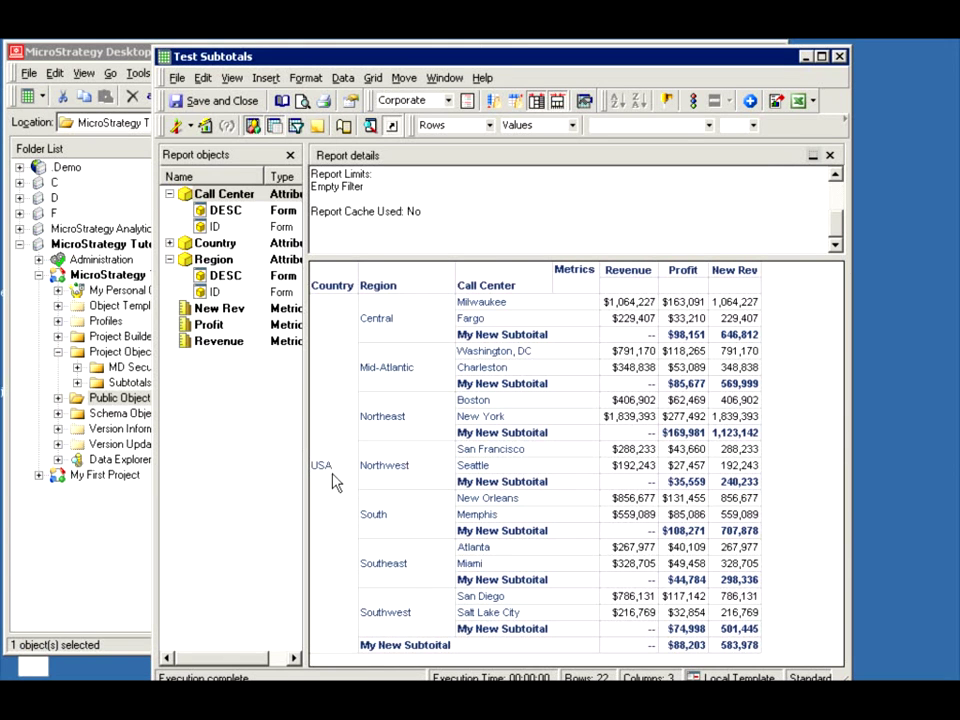
Step: Include Country in My New Subtotal's across levels, adding USA-level and overall subtotal rows
{"action": "left_click", "coordinate": [750, 100]}
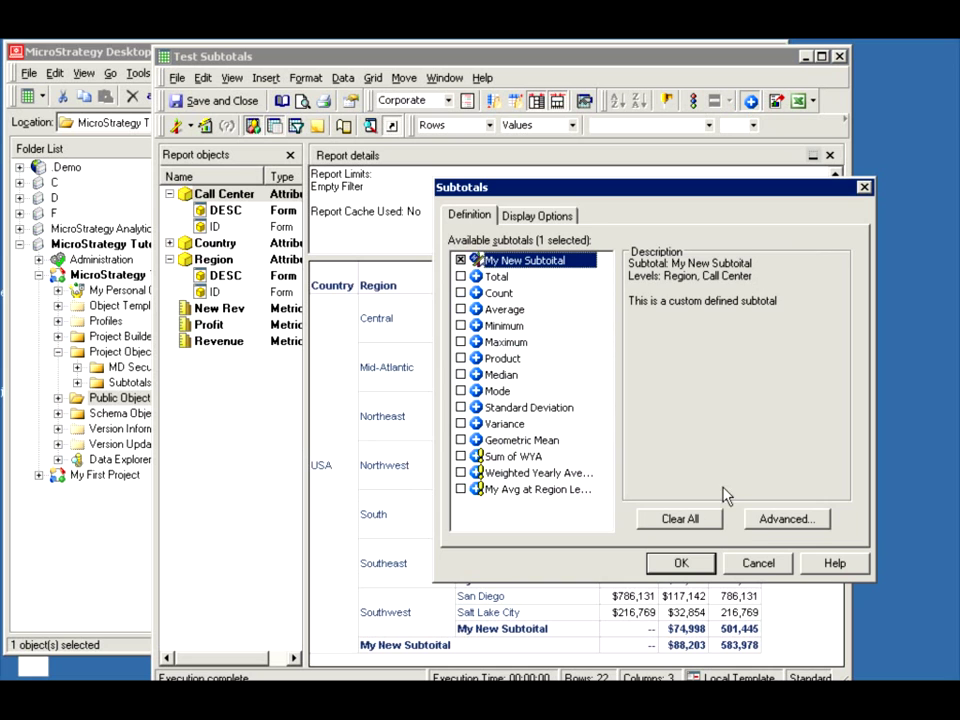
{"action": "left_click", "coordinate": [785, 527]}
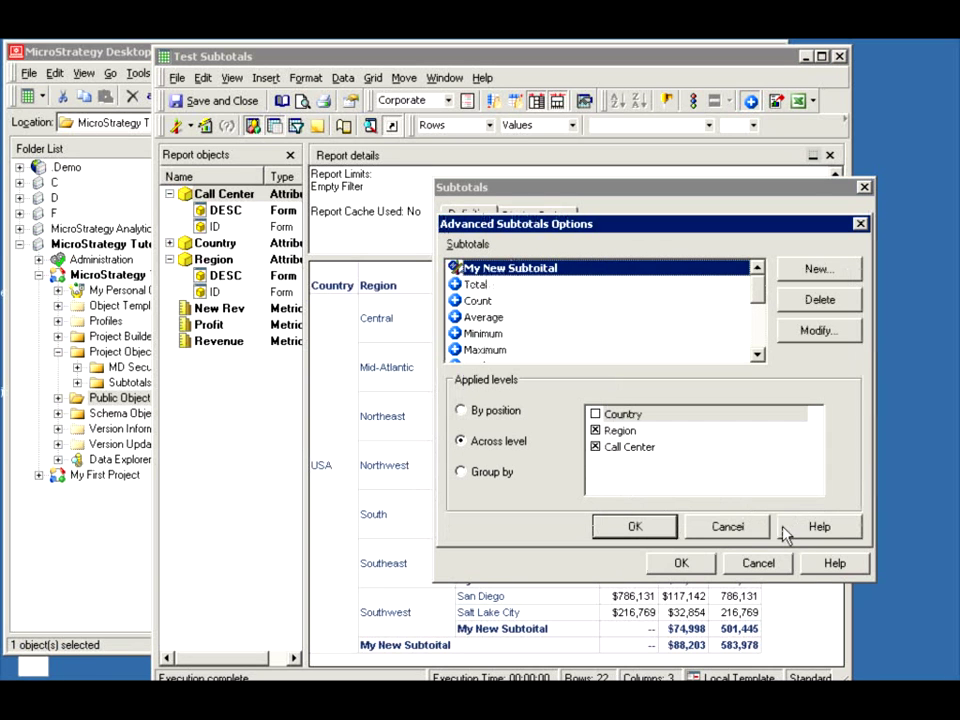
{"action": "left_click", "coordinate": [596, 415]}
{"action": "left_click", "coordinate": [620, 527]}
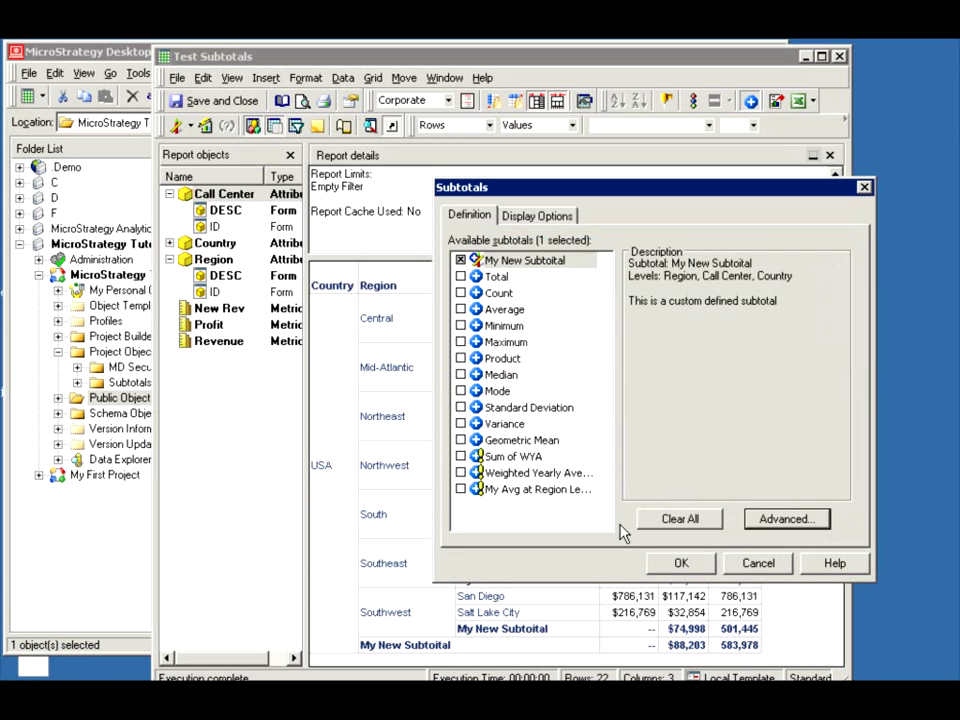
{"action": "left_click", "coordinate": [679, 562]}
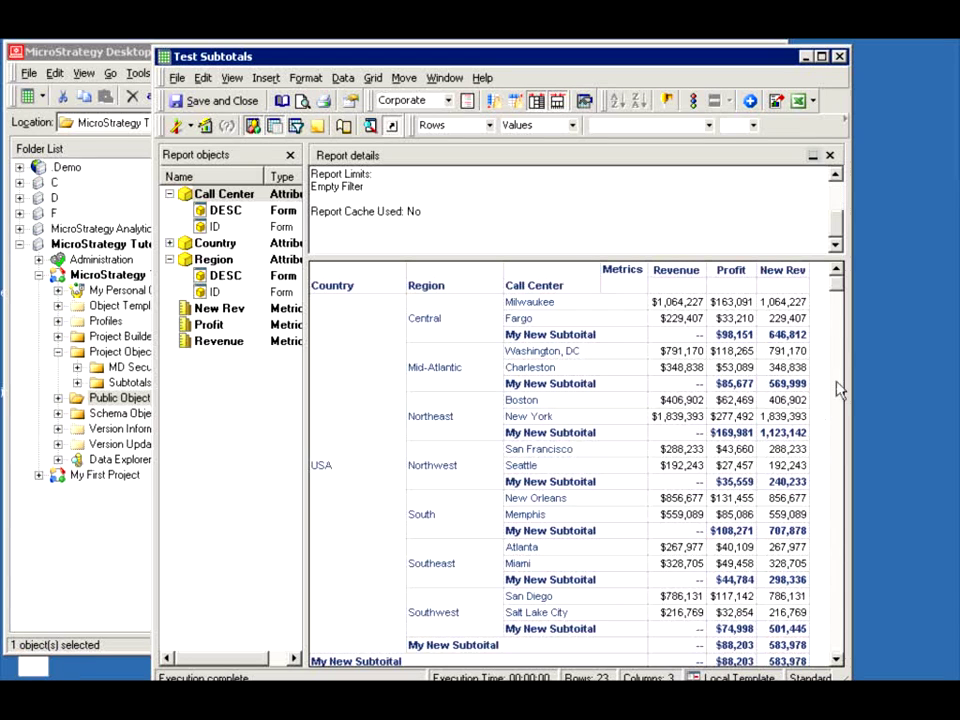
{"action": "left_click", "coordinate": [838, 661]}
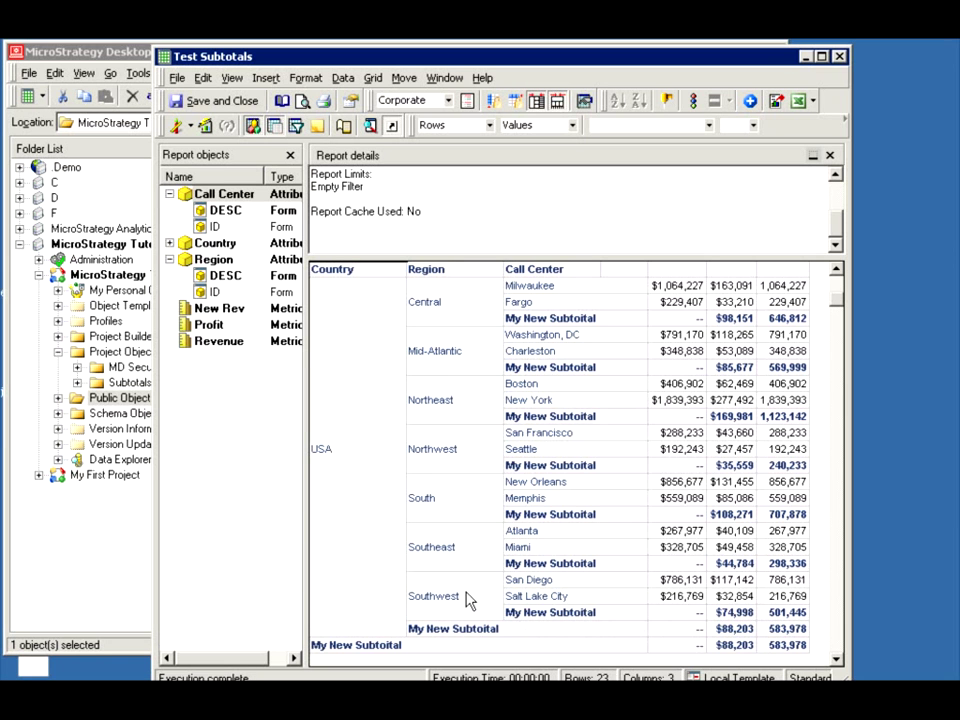
{"action": "scroll", "coordinate": [818, 310], "scroll_direction": "up", "scroll_amount": 1}
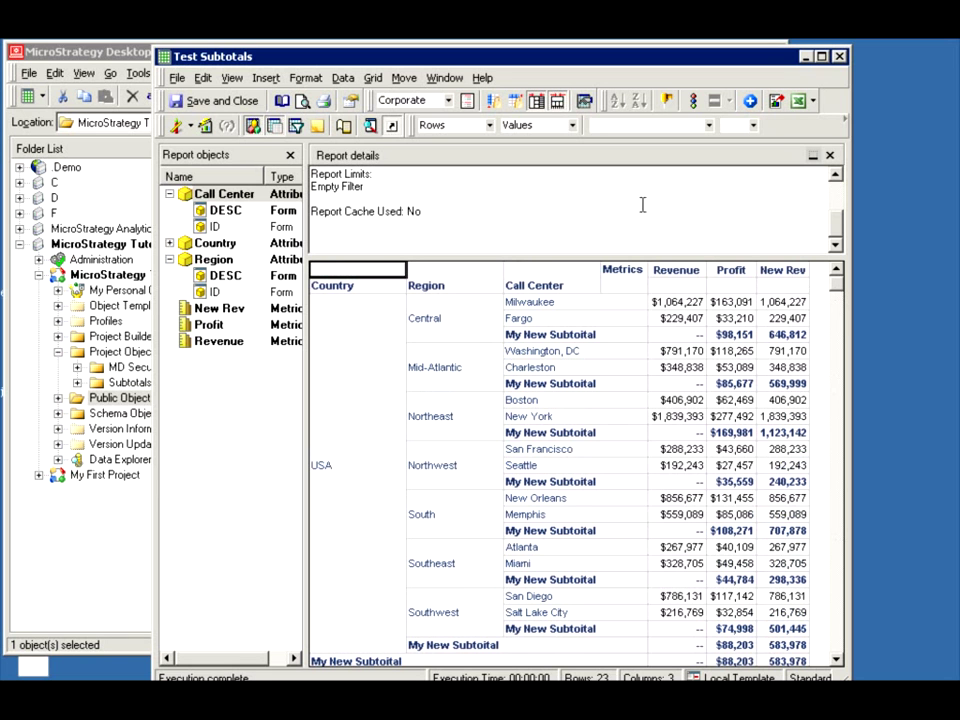
Step: Save and close the Test Subtotals report, and view the New Rev metric without changes
{"action": "left_click", "coordinate": [215, 100]}
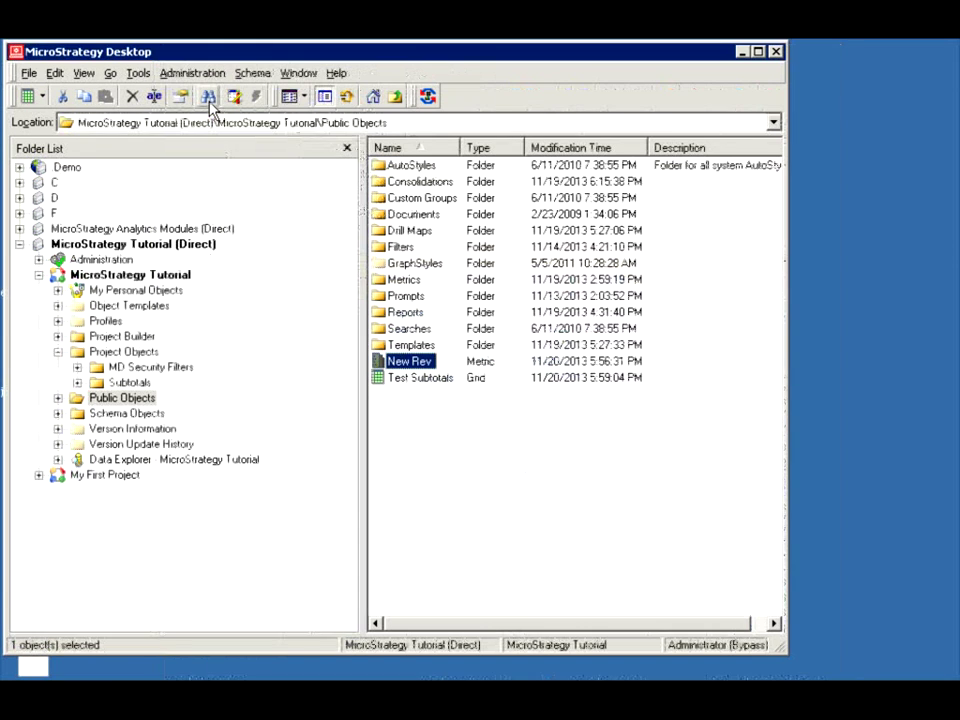
{"action": "double_click", "coordinate": [400, 361]}
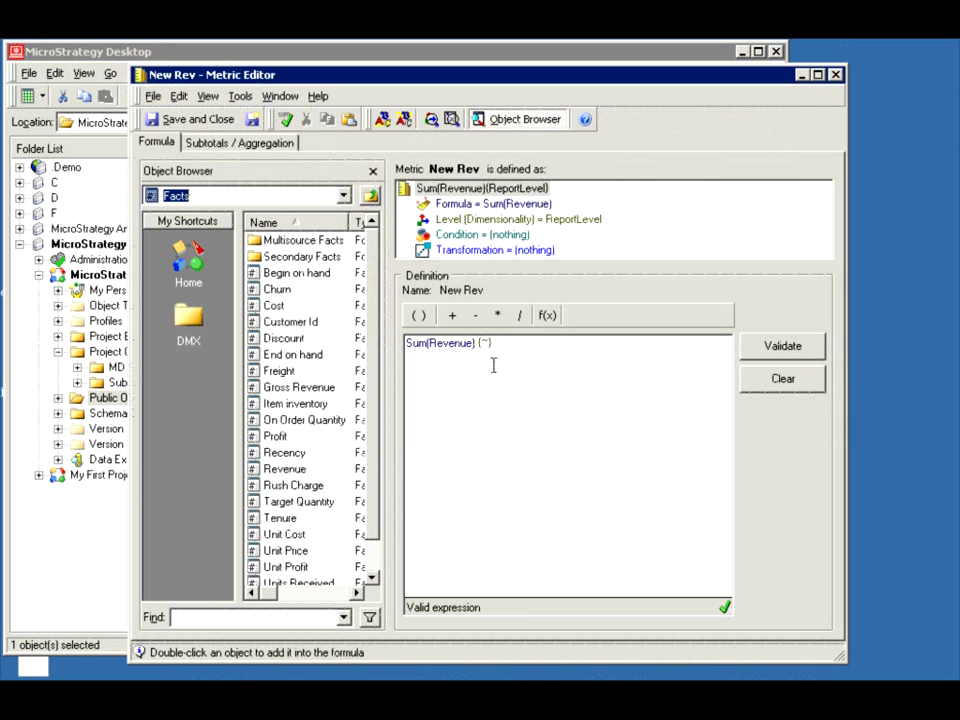
{"action": "left_click", "coordinate": [836, 75]}
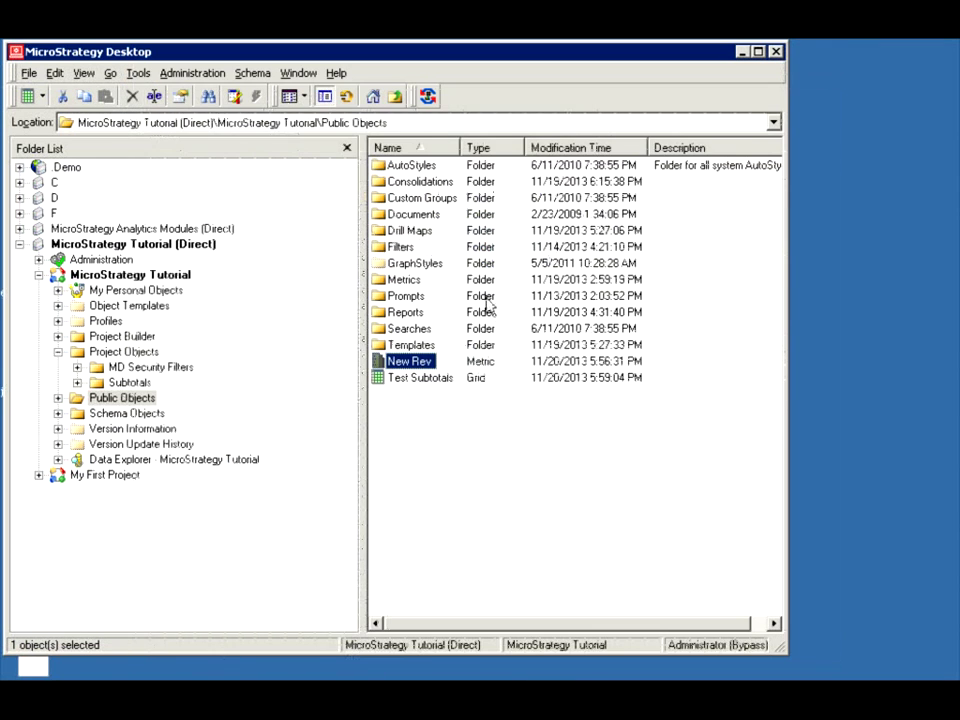
Step: Redefine My Avg at Region Level - 5 as (Avg(x){Country} - 5), replacing Default Level and Region
{"action": "left_click", "coordinate": [129, 382]}
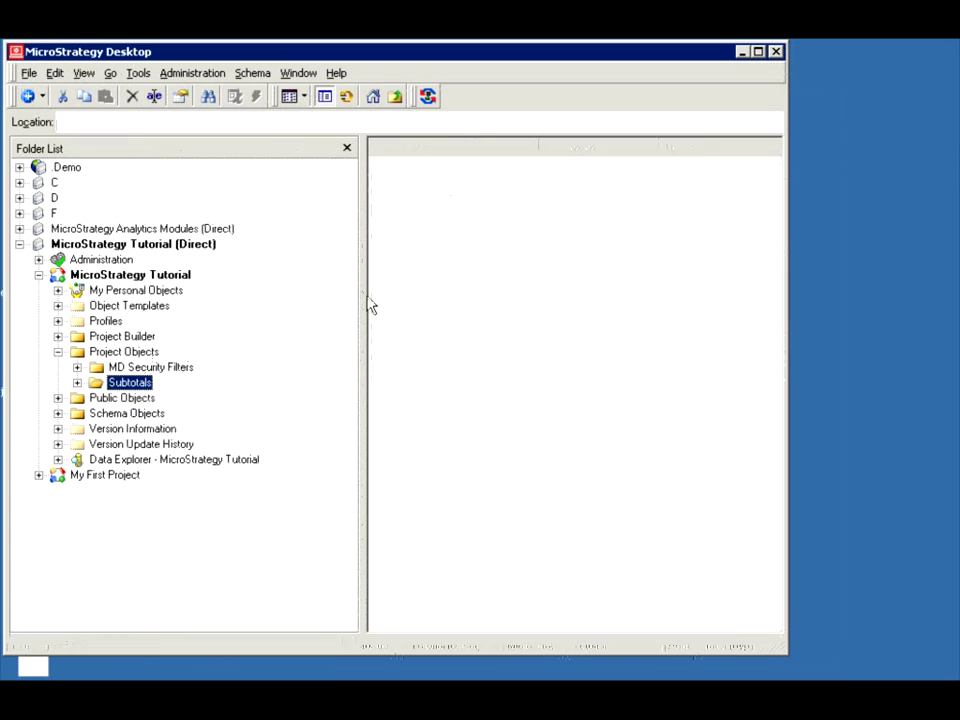
{"action": "double_click", "coordinate": [418, 166]}
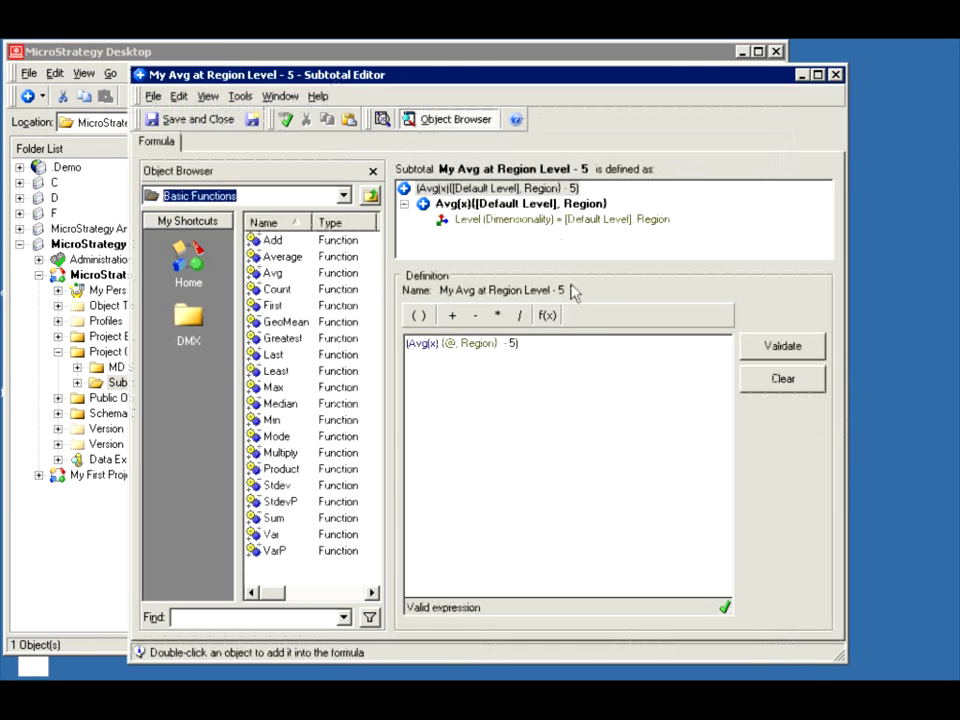
{"action": "left_click", "coordinate": [503, 220]}
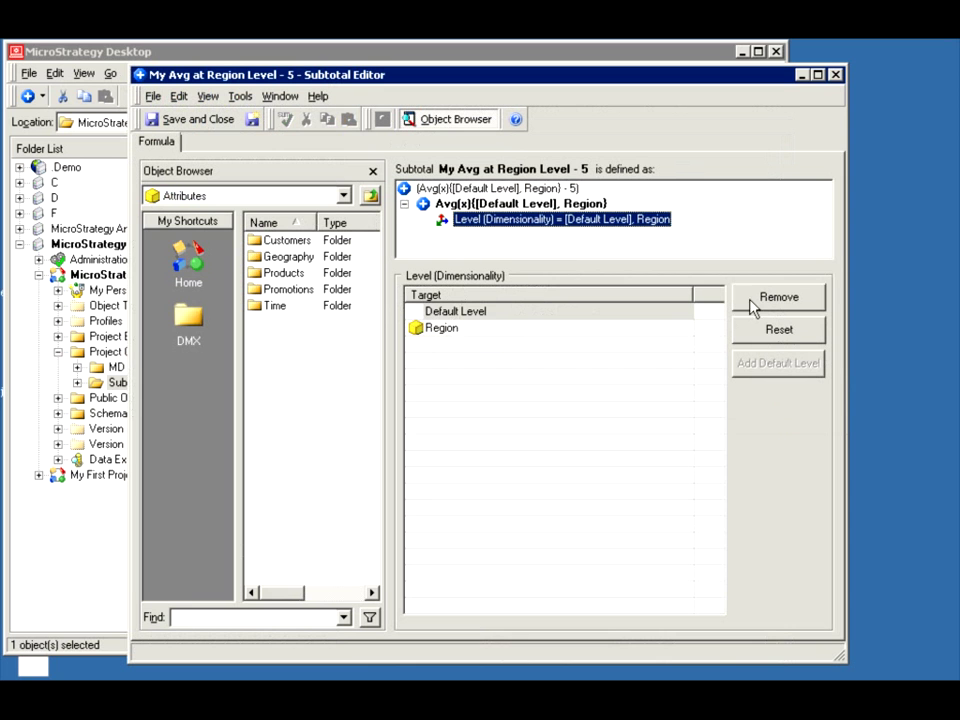
{"action": "left_click", "coordinate": [760, 302]}
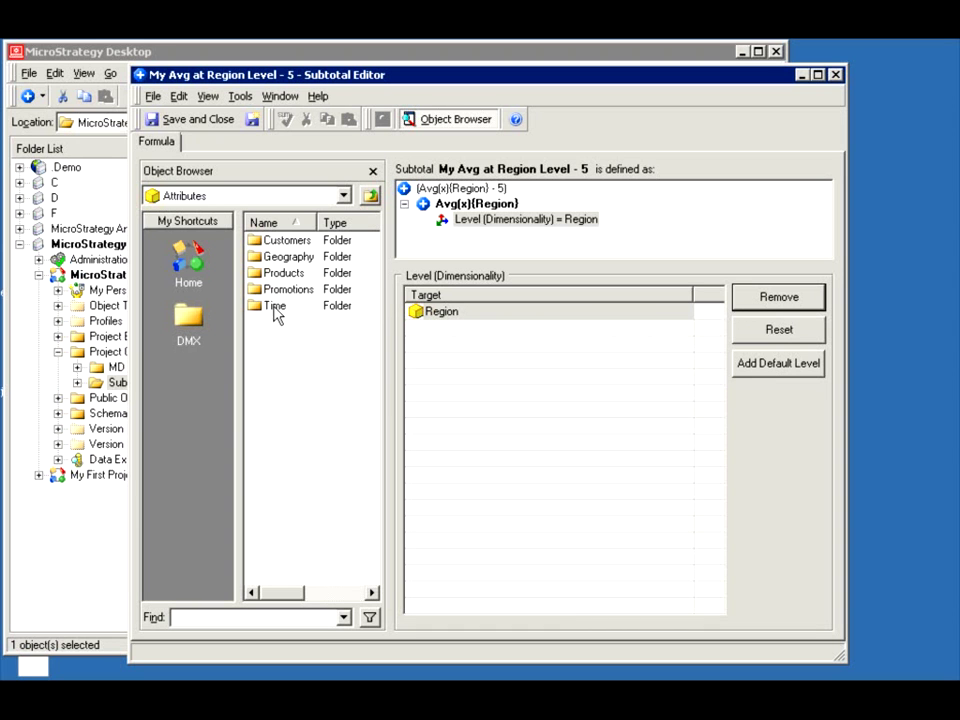
{"action": "double_click", "coordinate": [272, 256]}
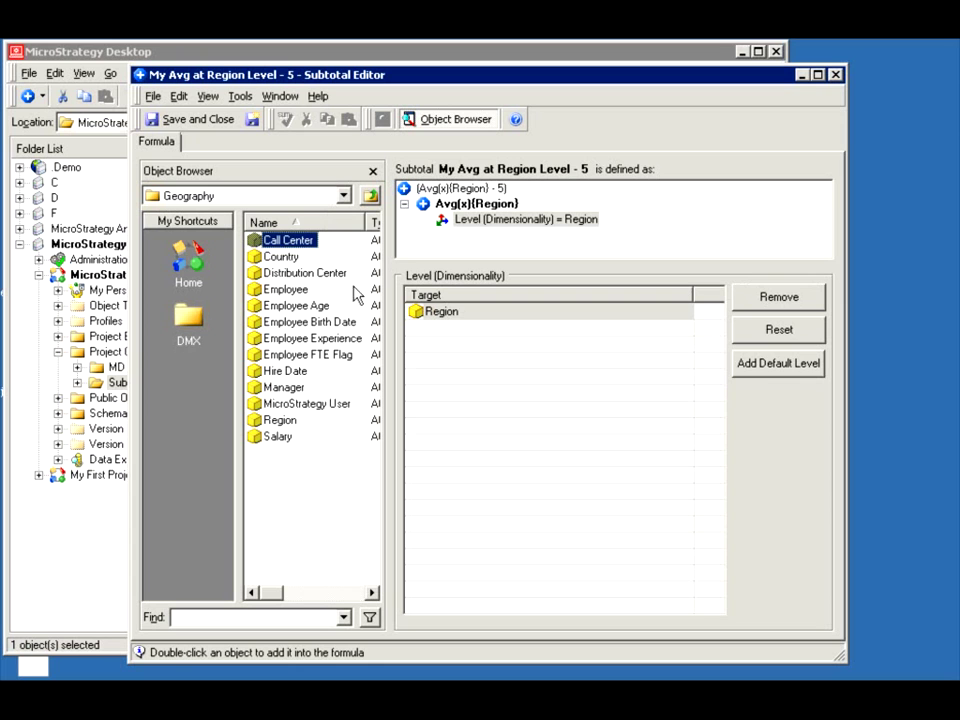
{"action": "left_click", "coordinate": [757, 365]}
{"action": "left_click", "coordinate": [453, 328]}
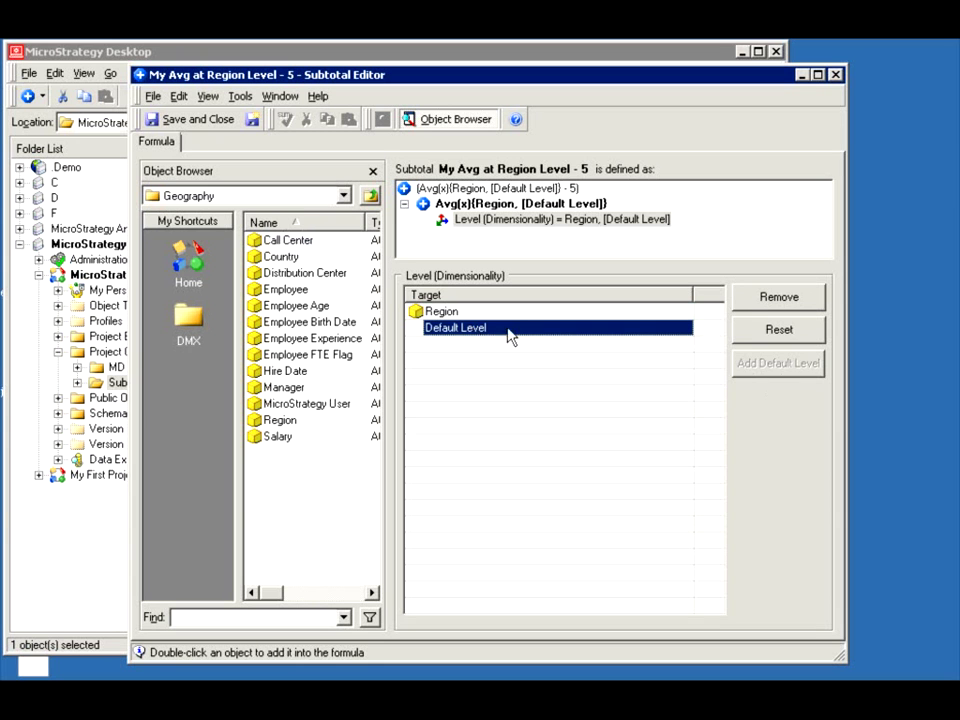
{"action": "left_click", "coordinate": [778, 297]}
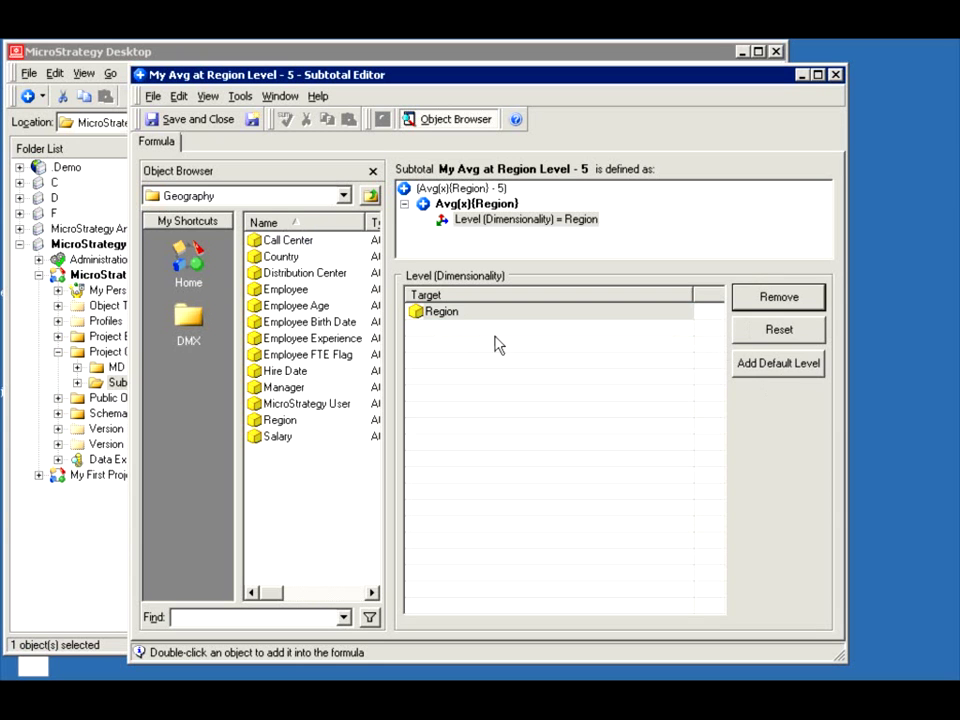
{"action": "left_click", "coordinate": [779, 299]}
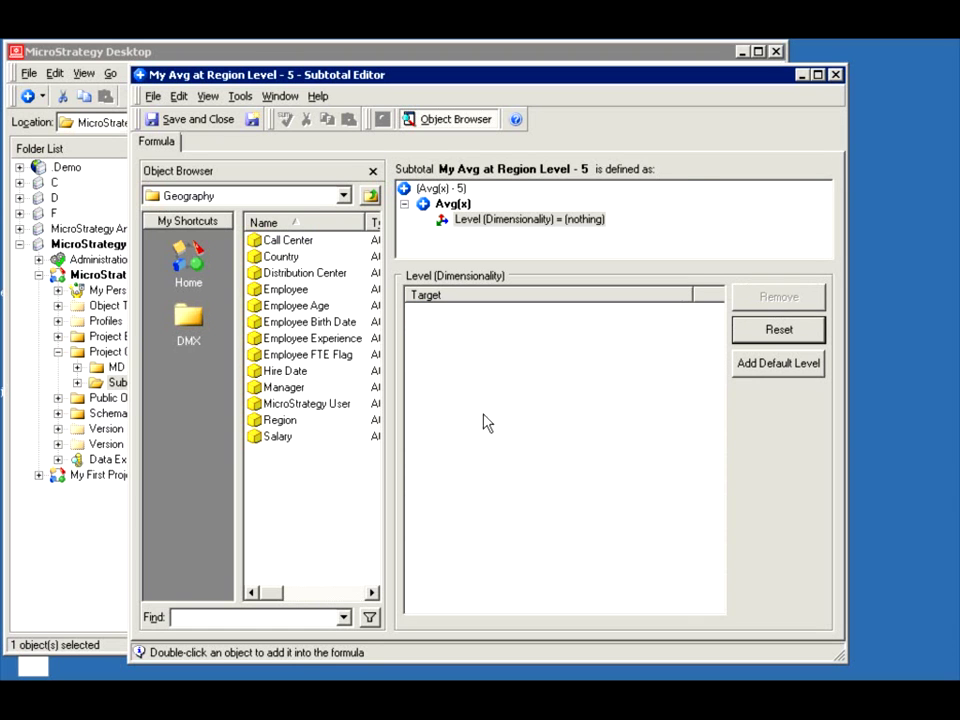
{"action": "double_click", "coordinate": [279, 262]}
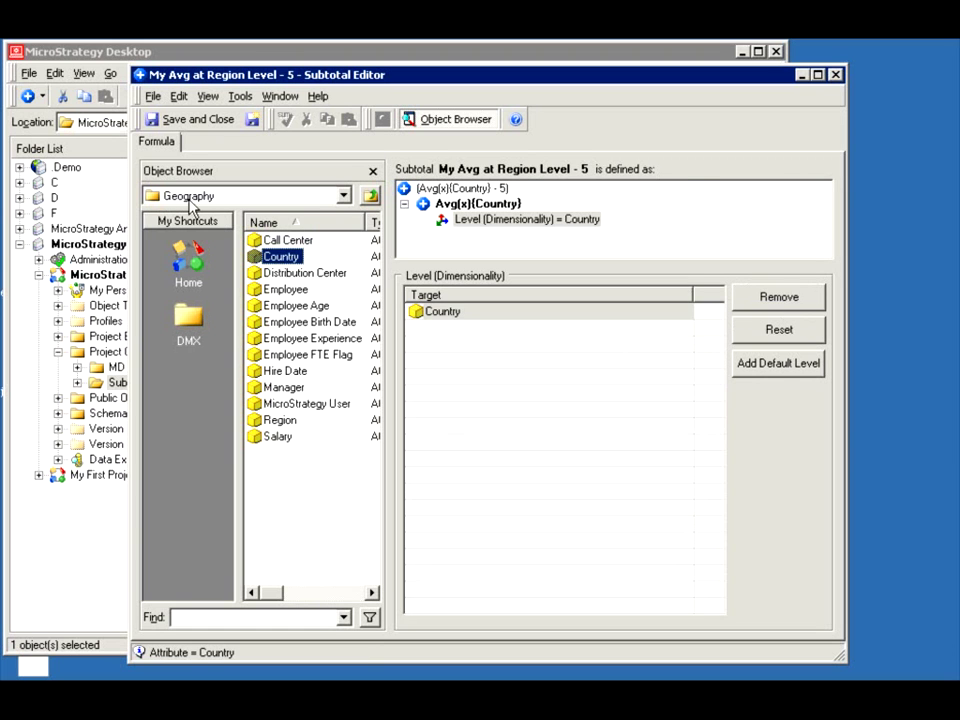
{"action": "left_click", "coordinate": [160, 119]}
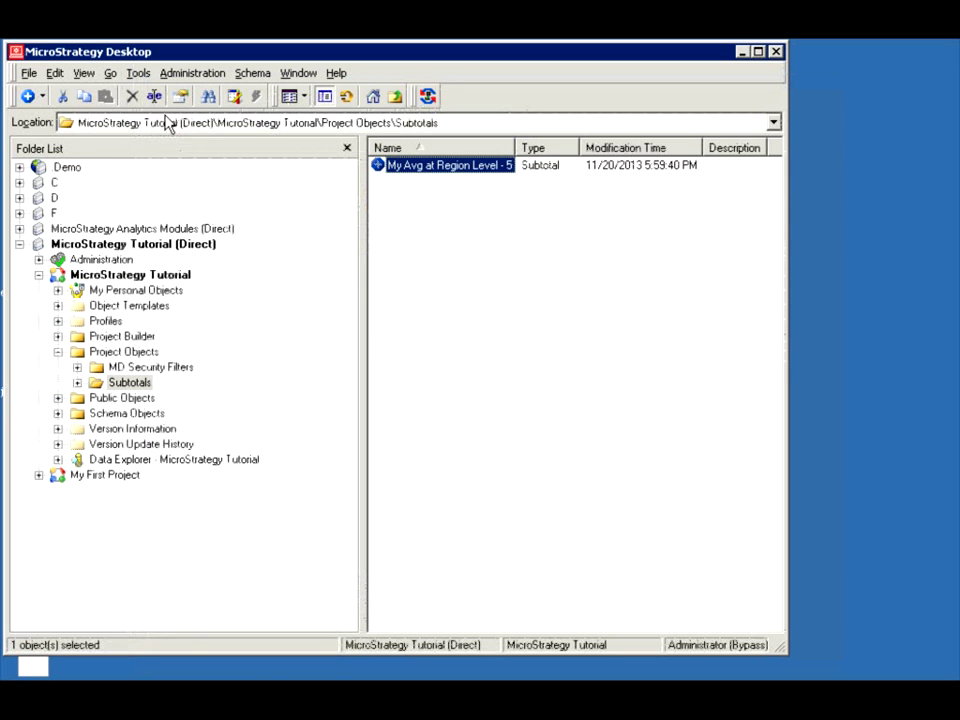
{"action": "left_click", "coordinate": [108, 399]}
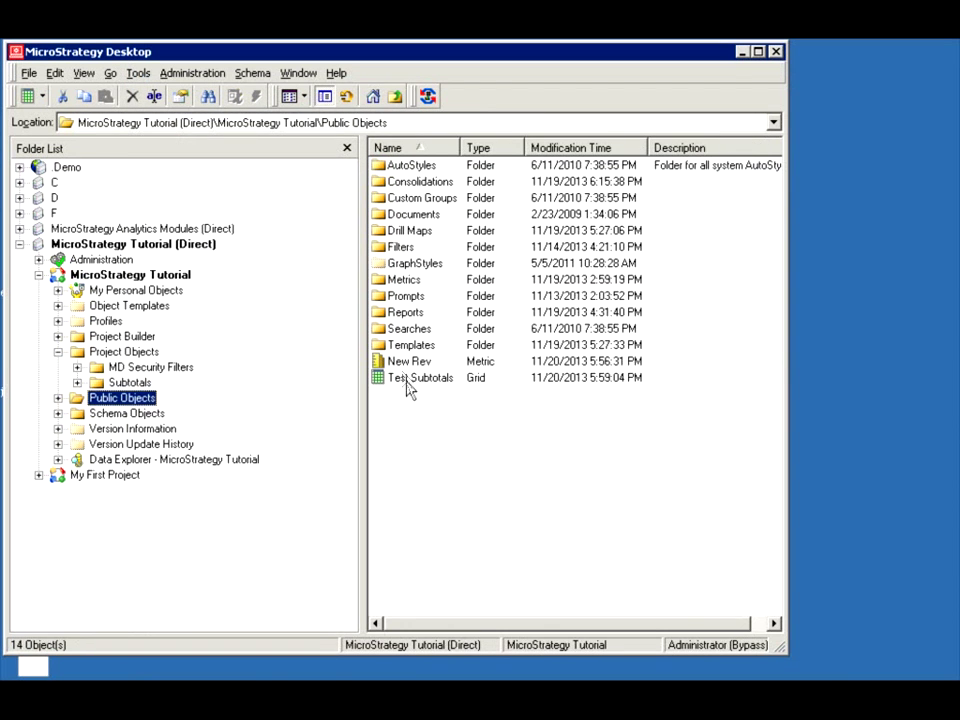
Step: Rerun Test Subtotals from Public Objects so every New Rev subtotal shows 583,978
{"action": "double_click", "coordinate": [405, 378]}
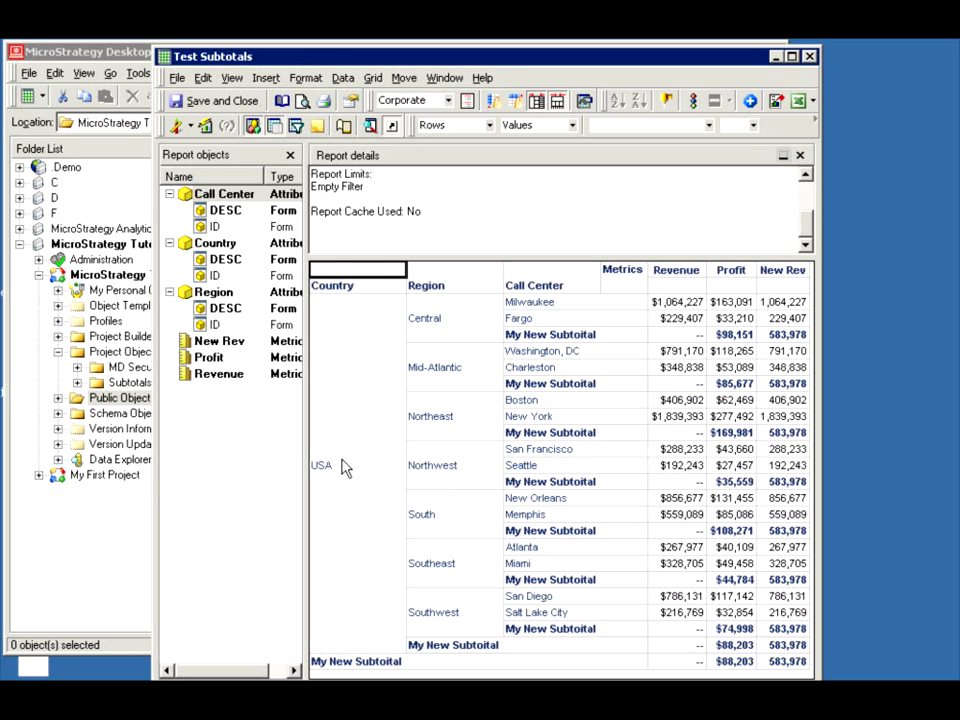
{"action": "left_click", "coordinate": [750, 101]}
Step: Check My New Subtotal's per-metric subtotals: Average for Profit, My Avg at Region Level - 5 for New Rev
{"action": "left_click", "coordinate": [799, 524]}
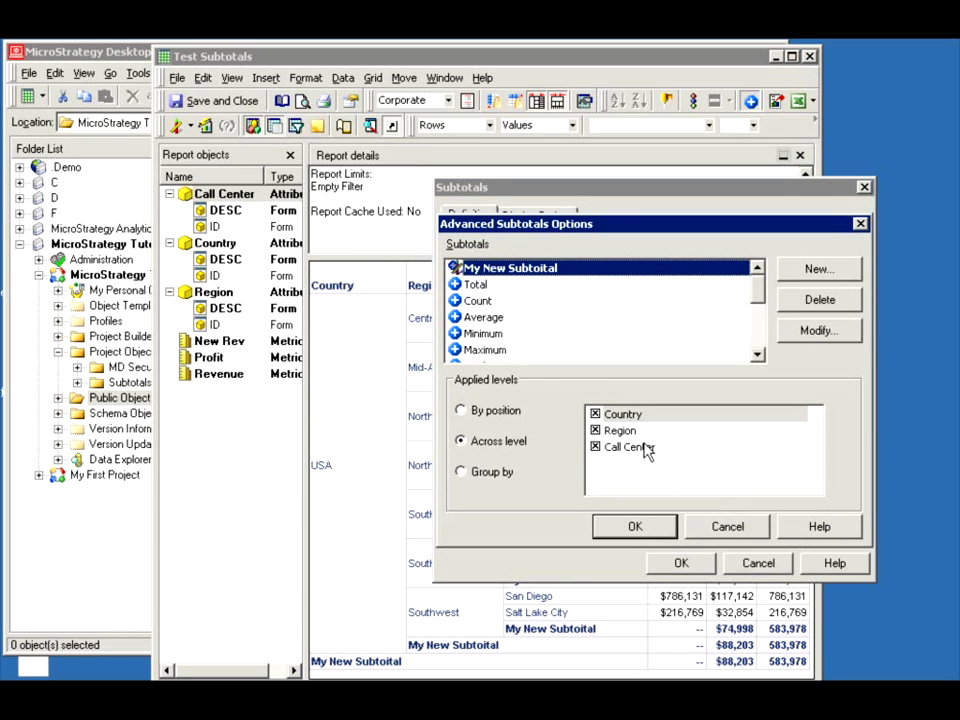
{"action": "left_click", "coordinate": [812, 332]}
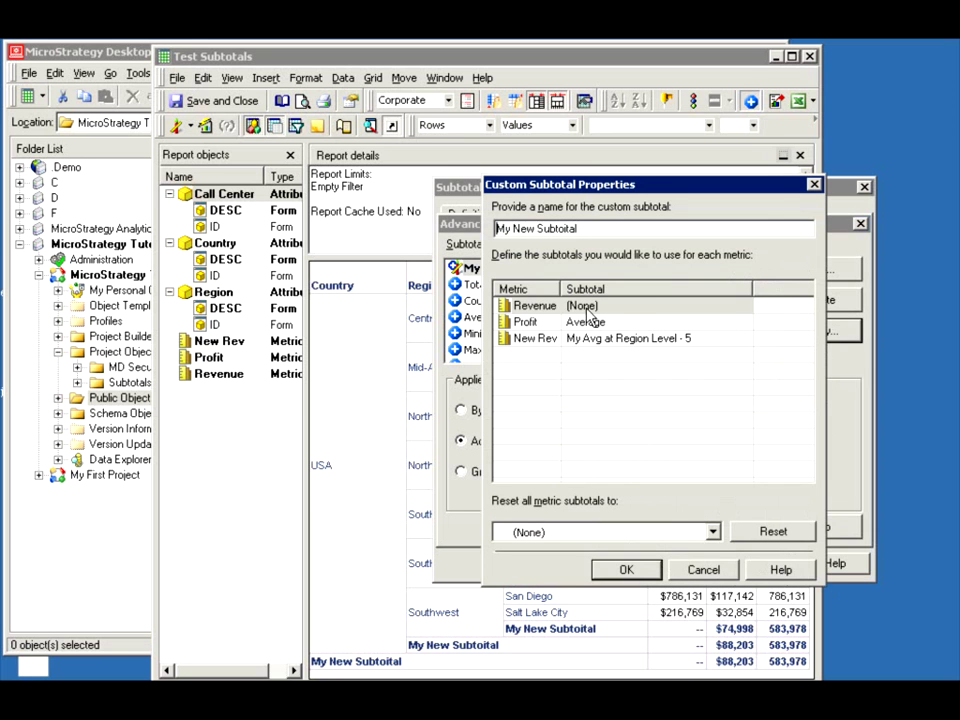
{"action": "left_click", "coordinate": [648, 340]}
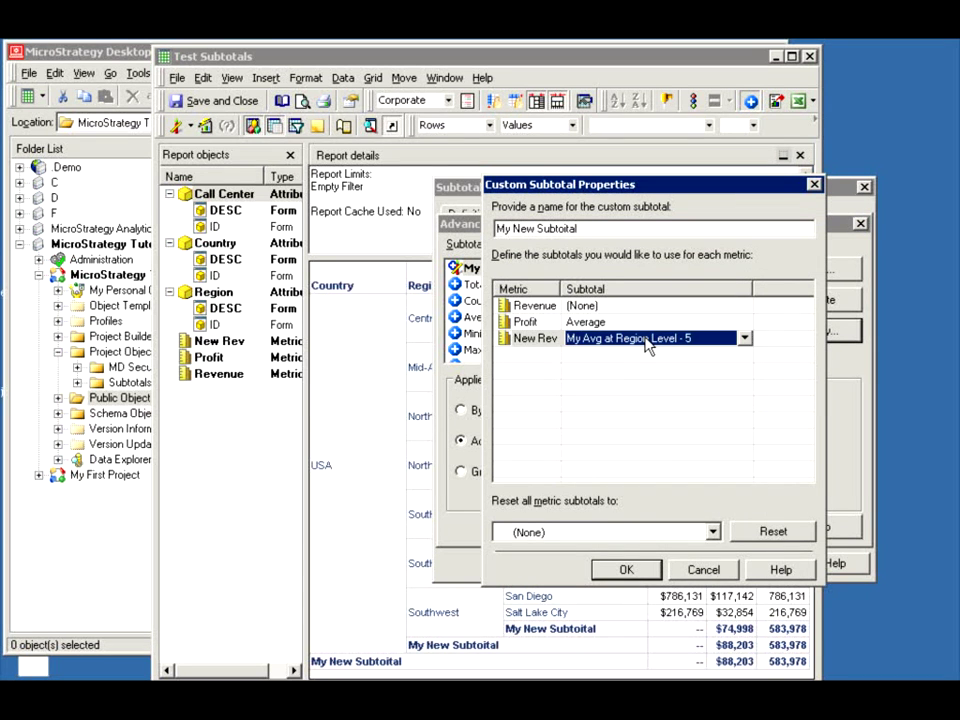
{"action": "left_click", "coordinate": [648, 343]}
{"action": "left_click", "coordinate": [648, 343]}
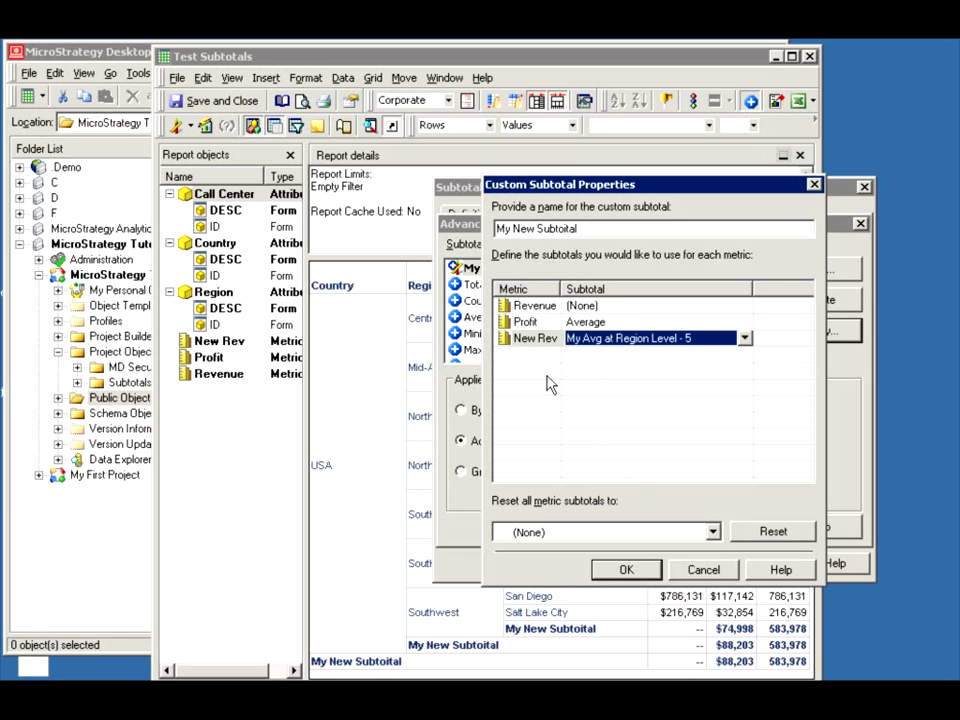